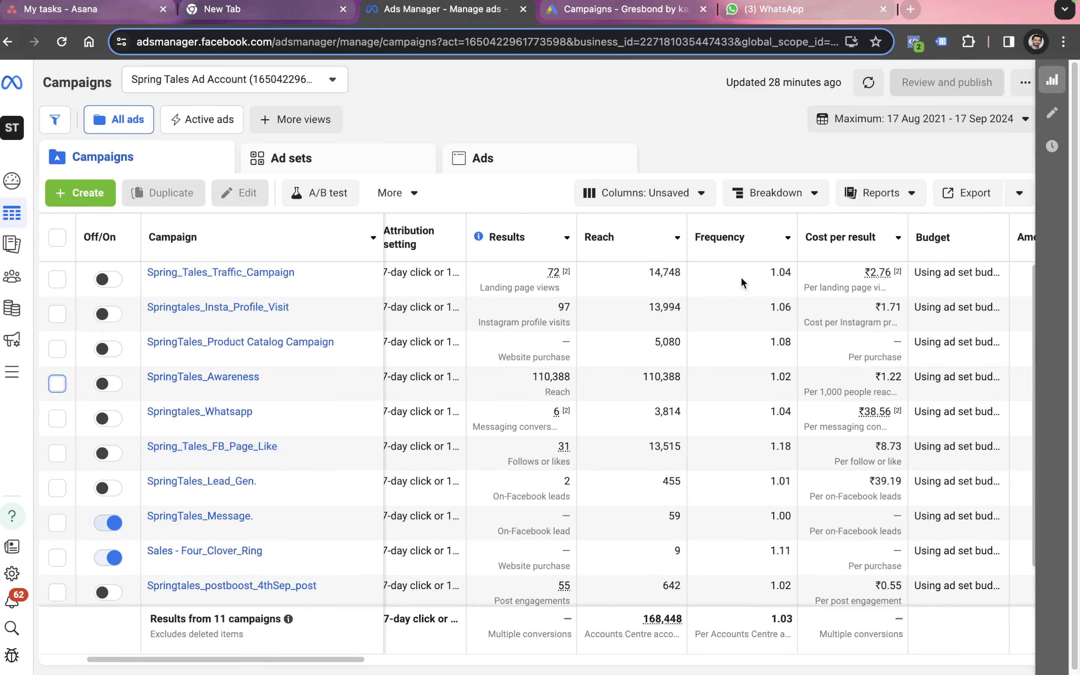
- Review the results, reach, frequency and cost per result of the existing campaigns in the campaign table
scroll(335, 332, left, 2)
scroll(335, 337, down, 1)
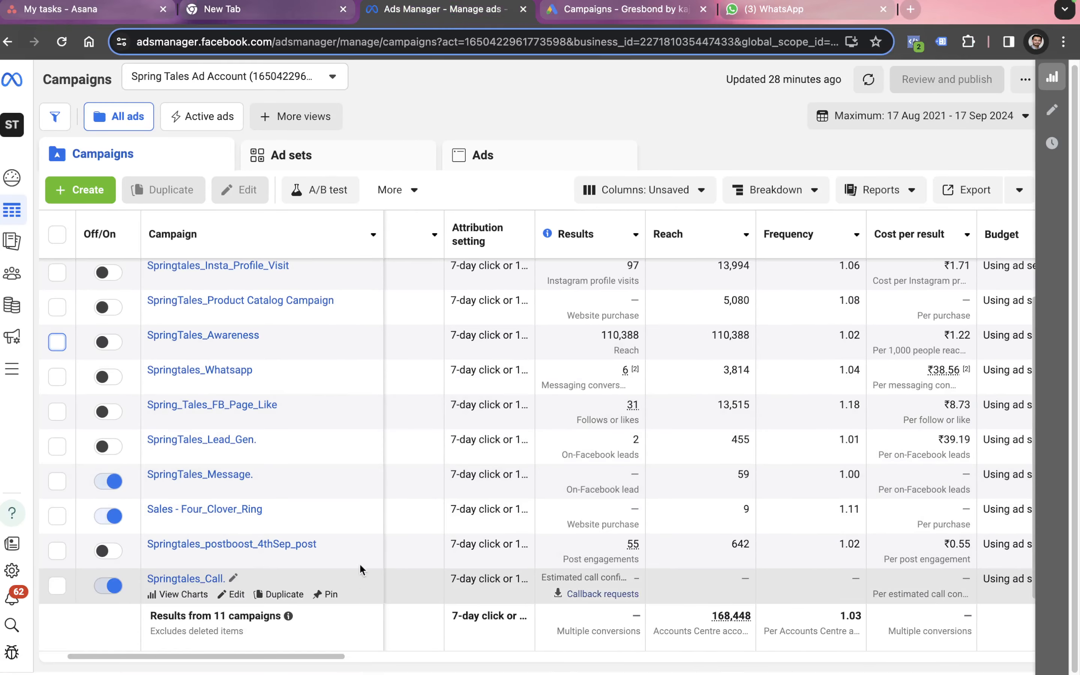
scroll(357, 571, up, 1)
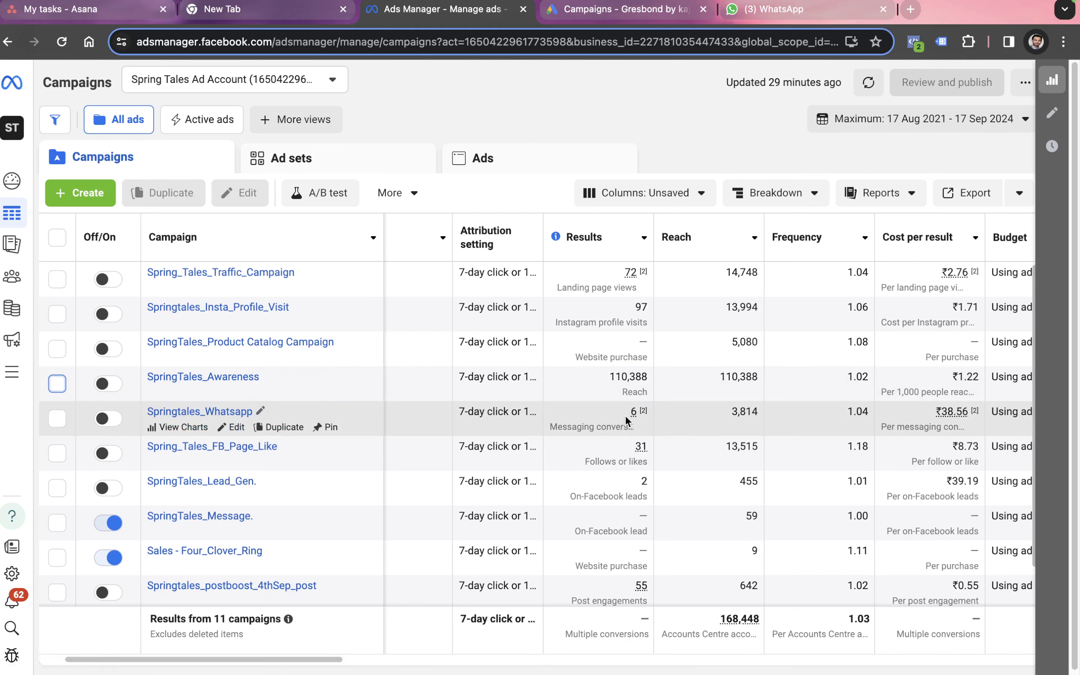
mouse_move(629, 419)
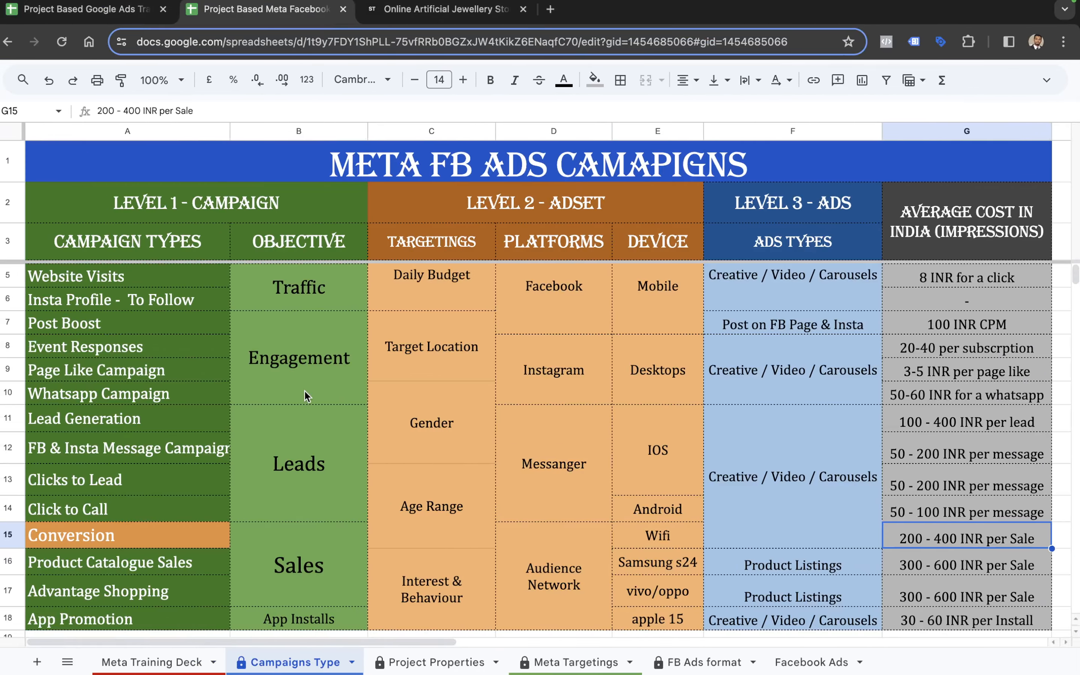
- Switch to the Meta Training Deck sheet in Google Sheets and review the Leads campaign topics and their daily project exercises
click(182, 658)
scroll(241, 407, down, 2)
scroll(241, 403, up, 6)
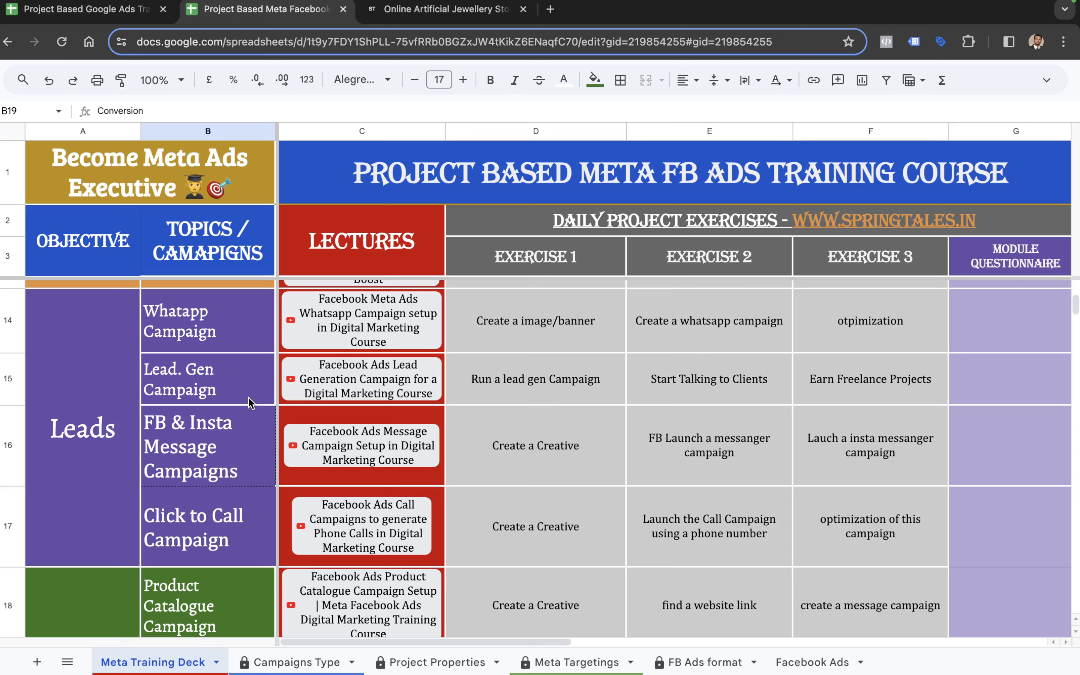
click(173, 193)
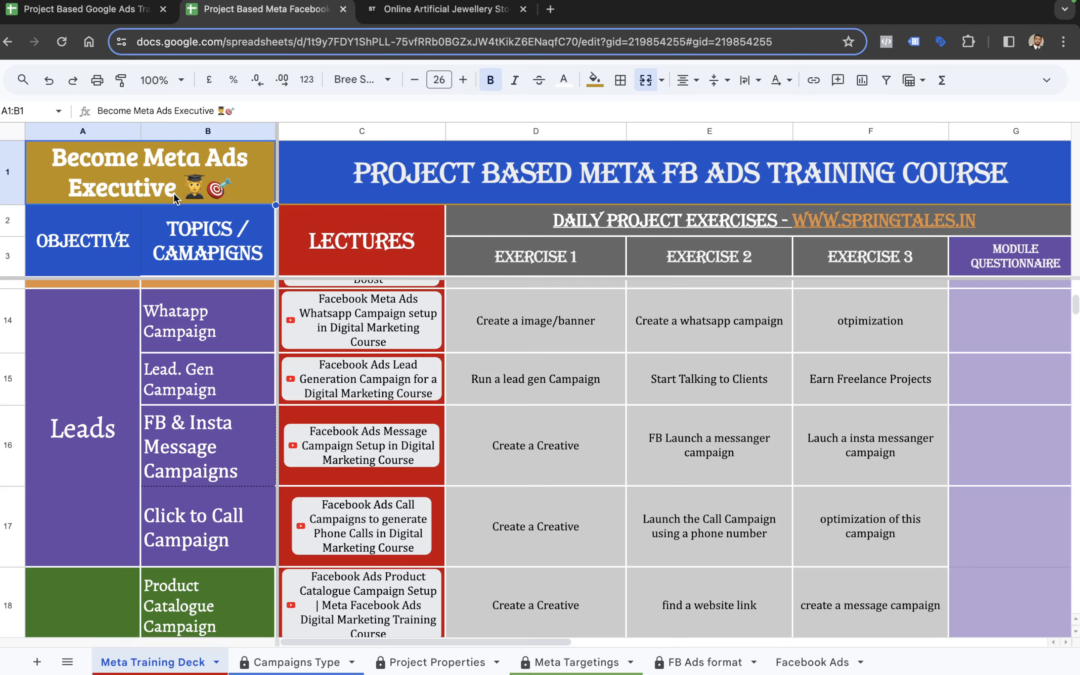
click(749, 412)
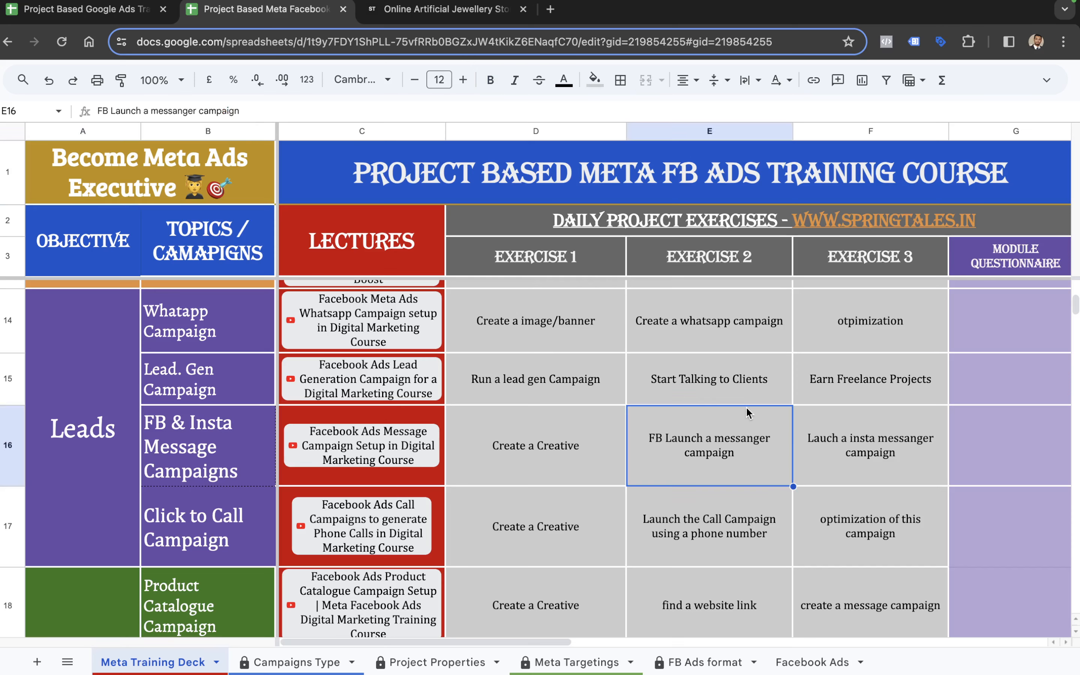
click(749, 388)
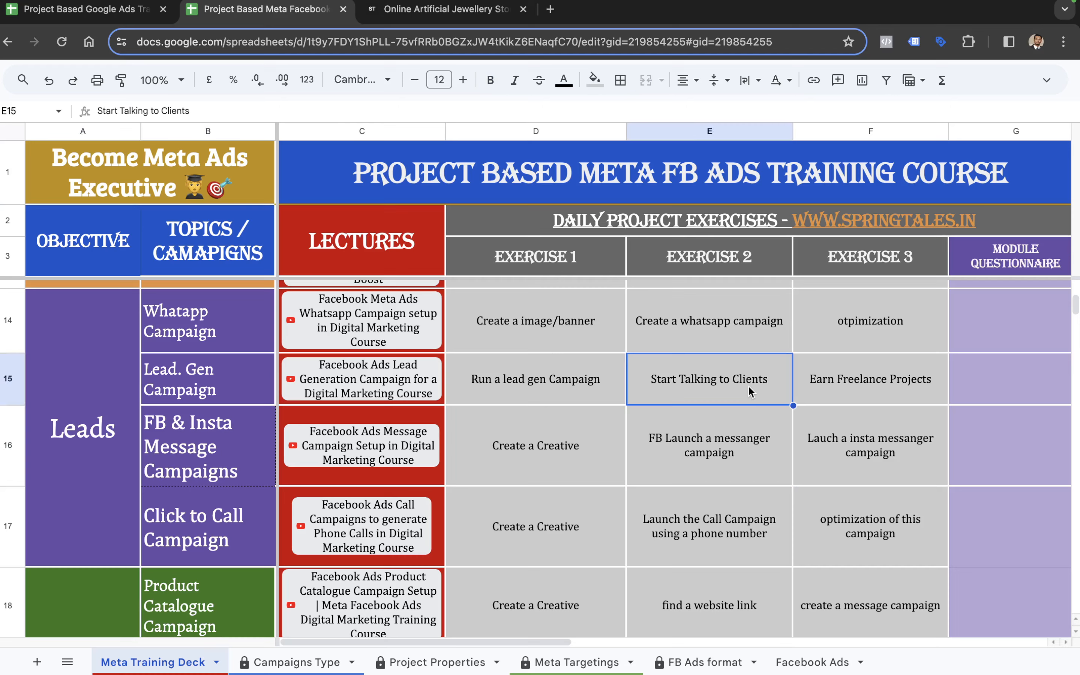
- Switch to Ads Manager and create a new campaign with the Sales objective, using the manual sales campaign setup
key(ctrl+Right)
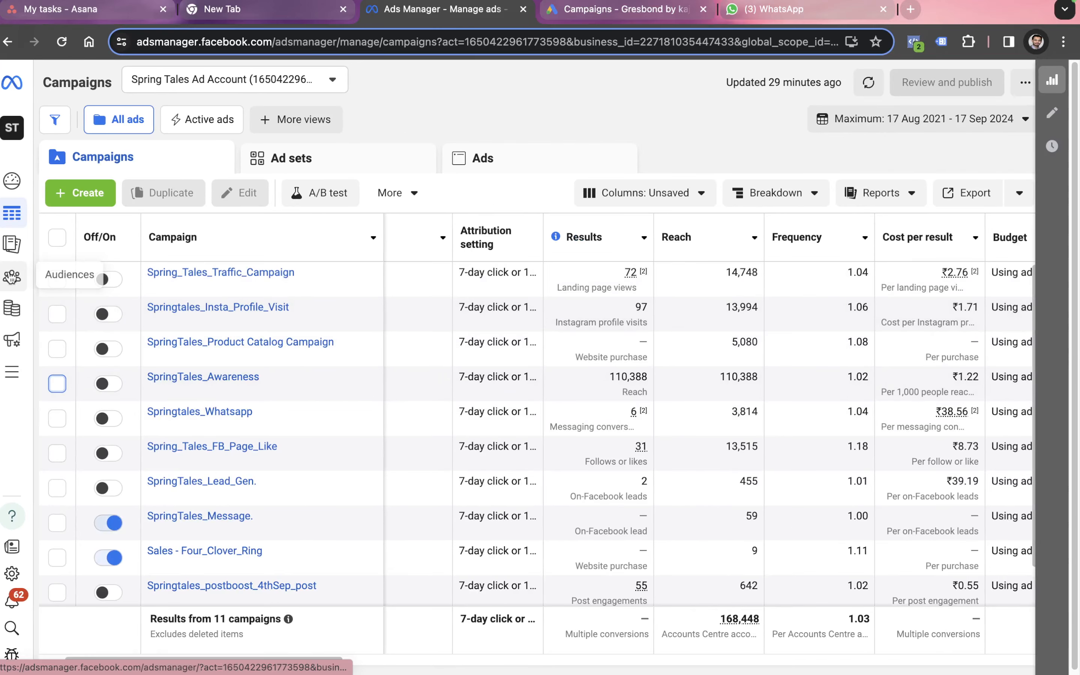
click(93, 198)
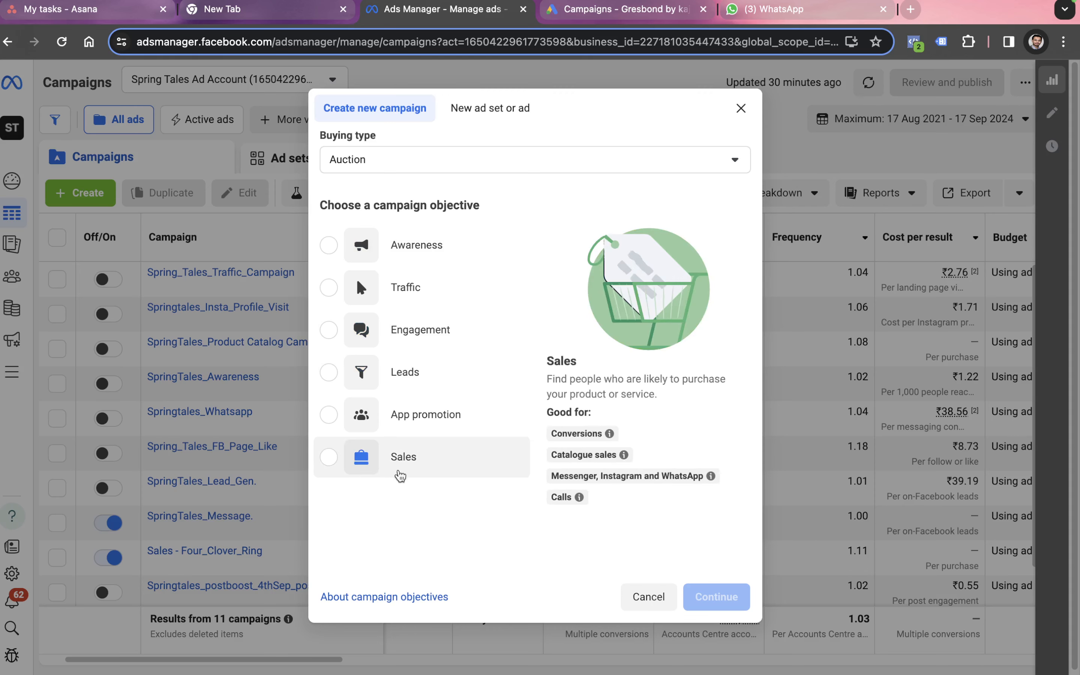
click(399, 470)
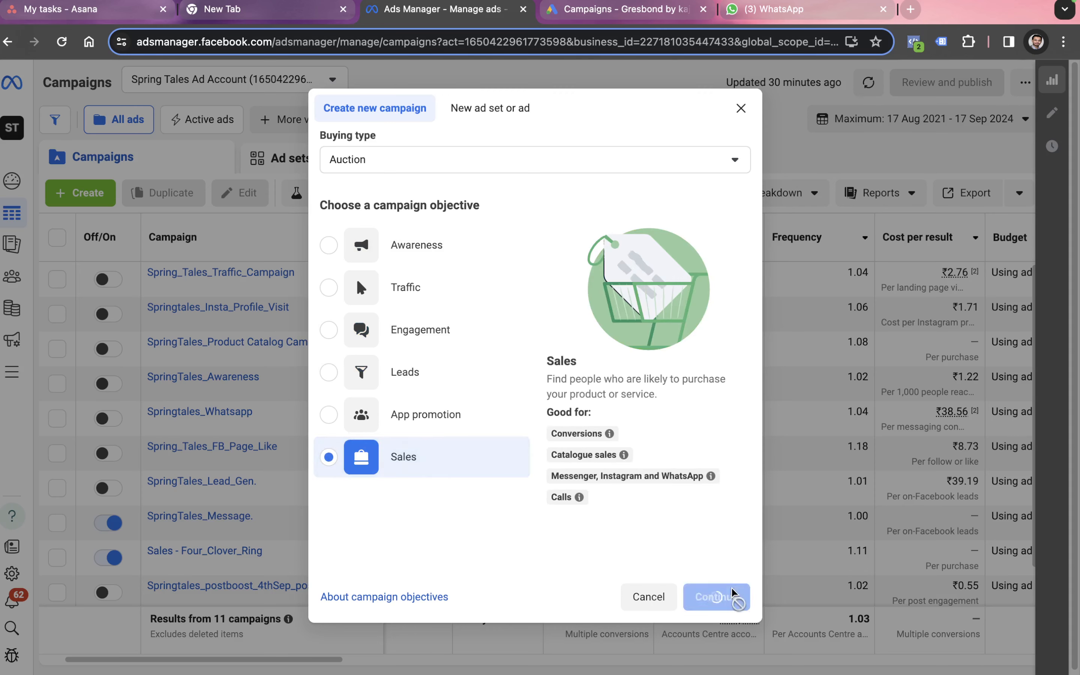
click(716, 597)
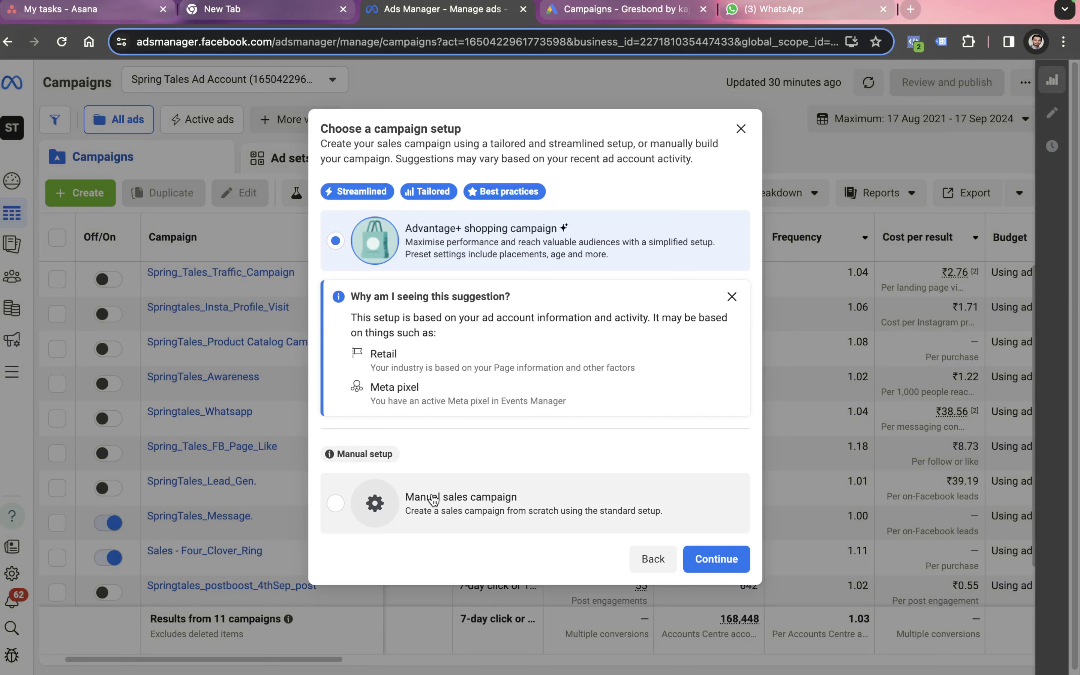
click(435, 491)
click(741, 504)
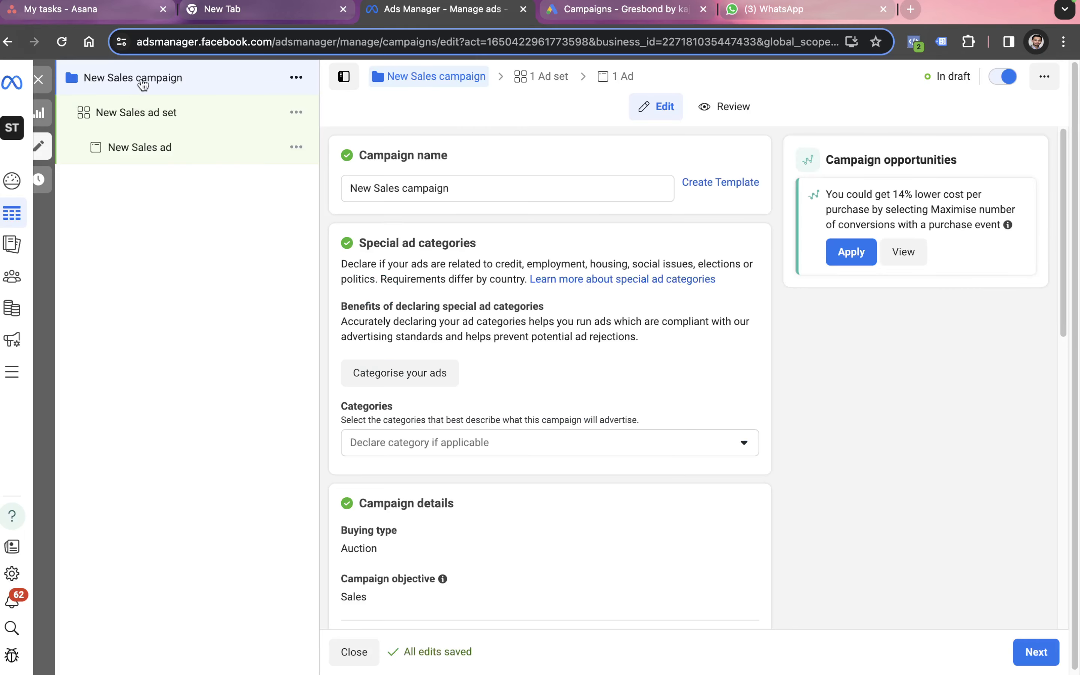
- Replace the default campaign name with the prefix "Springtales_"
triple_click(384, 183)
text(Springtales)
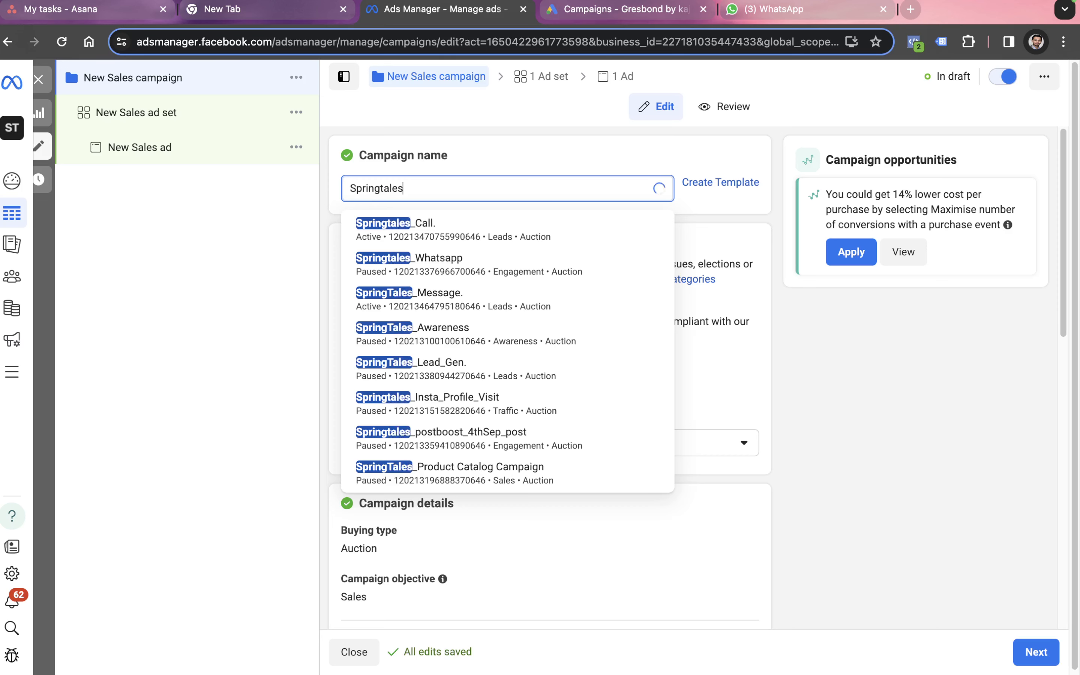
text(_)
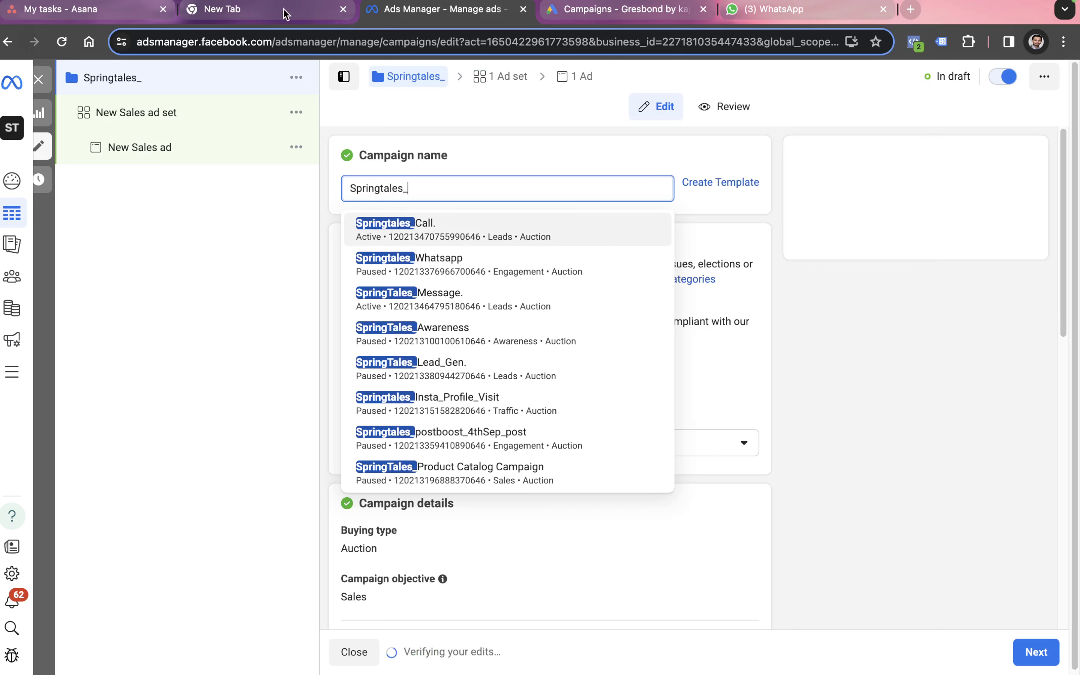
- Open the springtales.in online store in the empty browser tab
click(282, 13)
click(281, 36)
text(springtales.in)
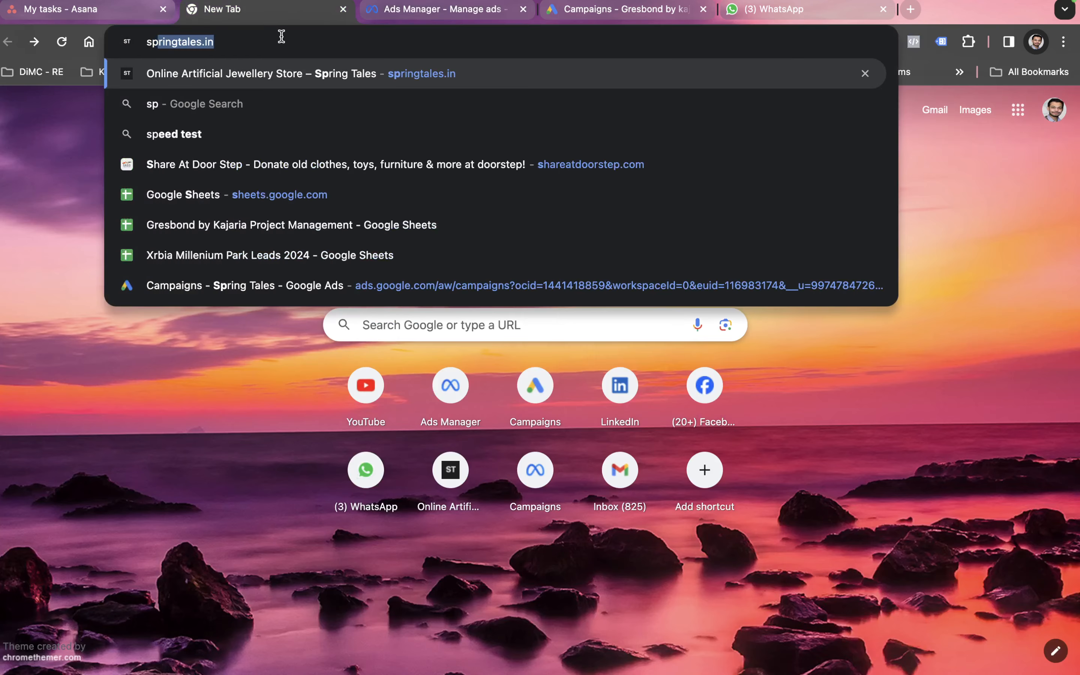
key(Return)
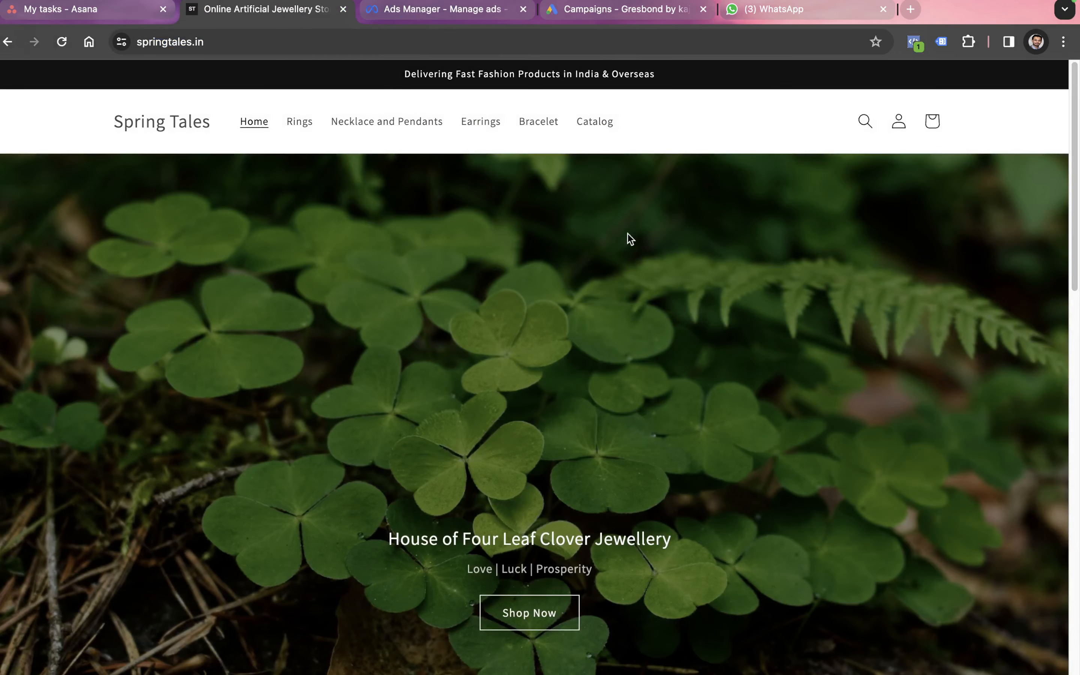
- List all of the store's products and open the Diantha Purple Floral Spinner Jewellery Ring page
scroll(631, 290, down, 10)
scroll(491, 357, down, 8)
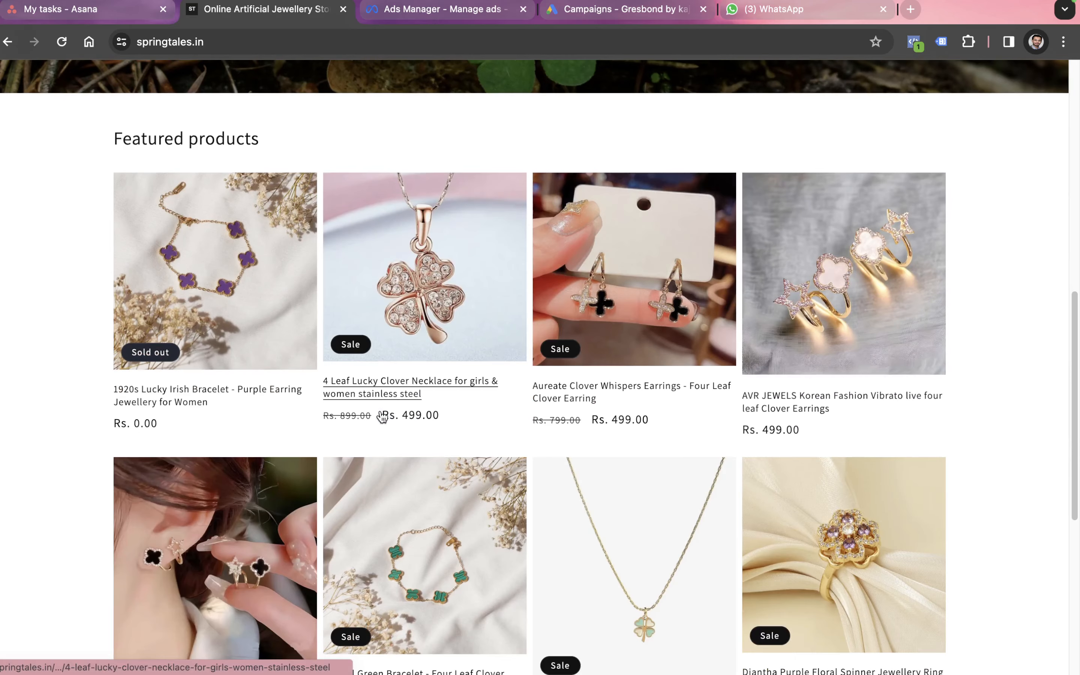
scroll(382, 417, down, 5)
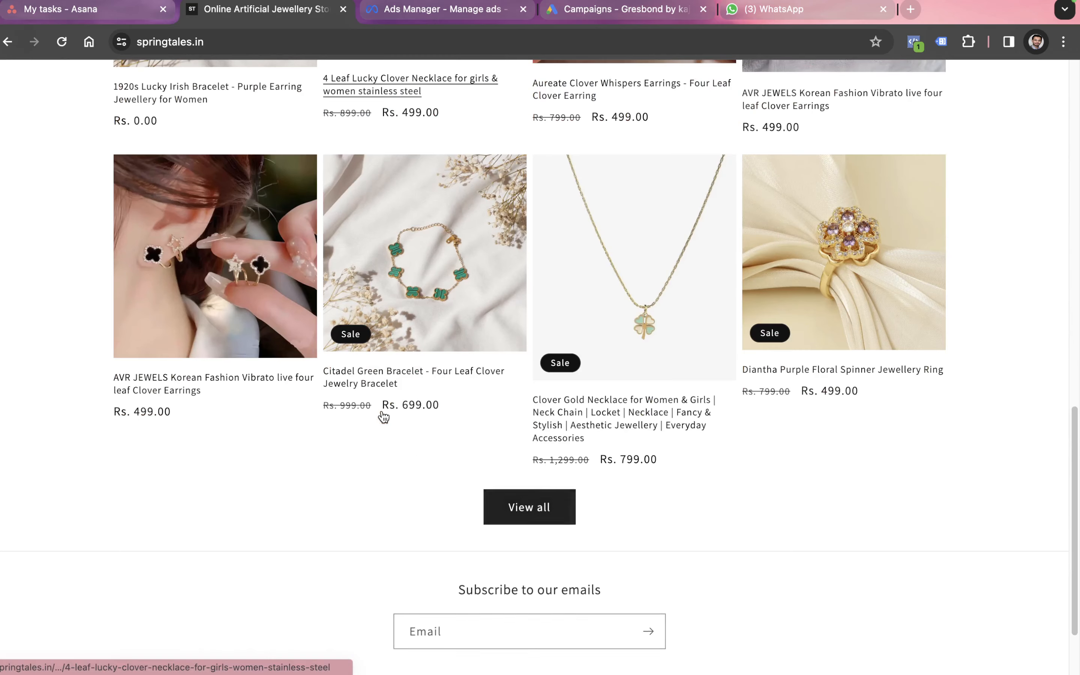
click(535, 504)
scroll(501, 337, down, 6)
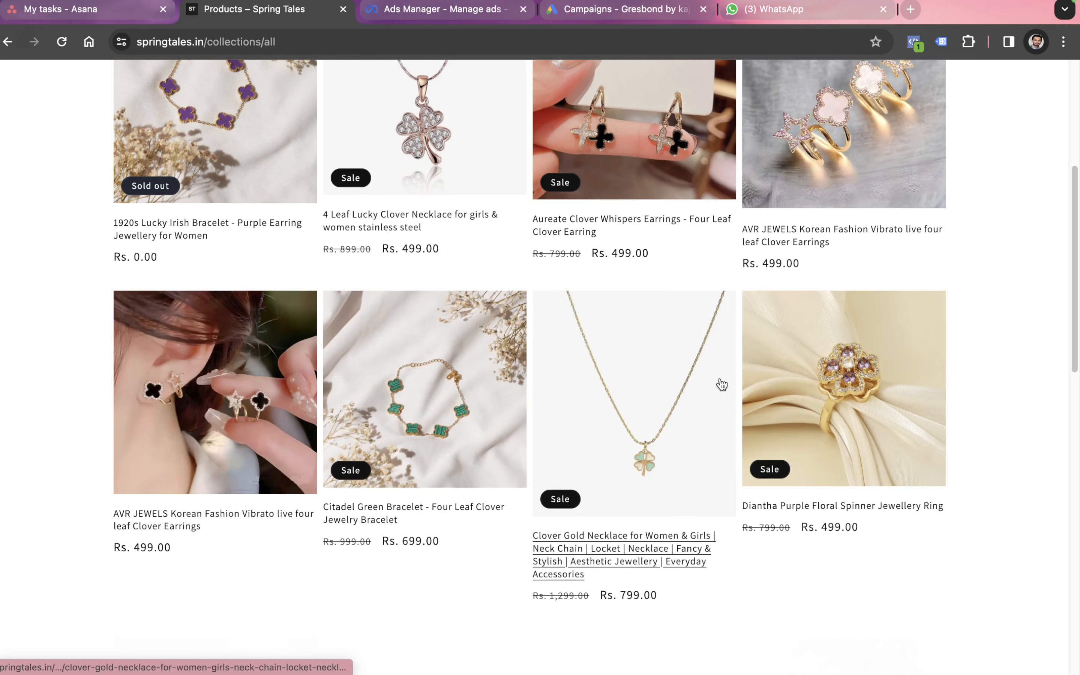
click(810, 371)
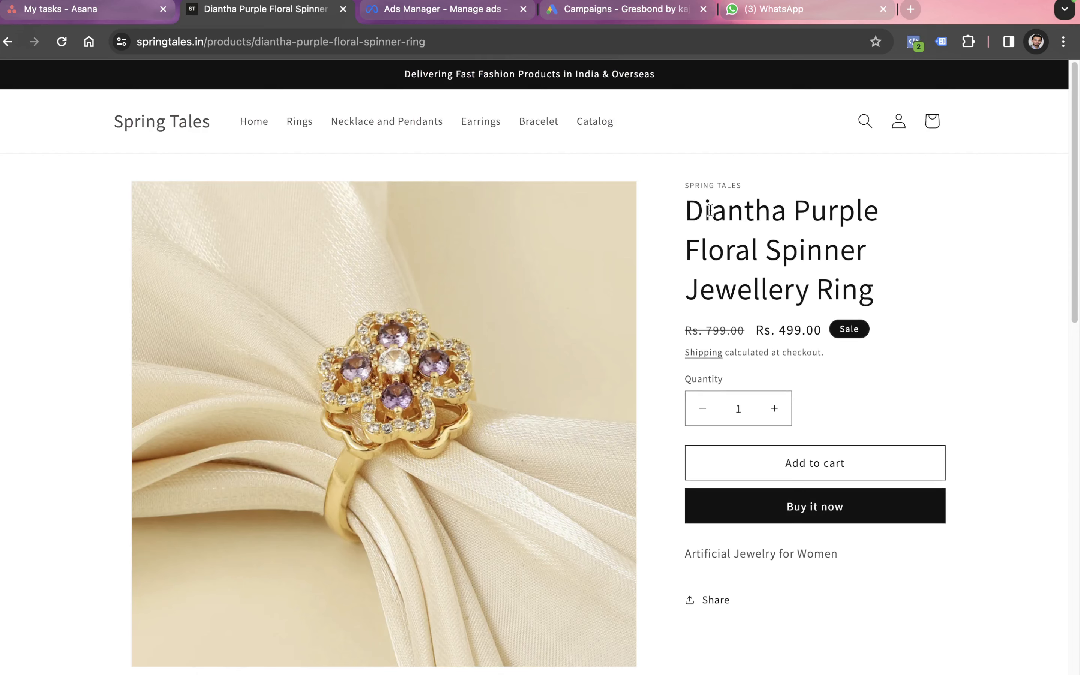
- View the enlarged photo of the ring worn on a finger, close it, and capture a screenshot of that photo
double_click(688, 202)
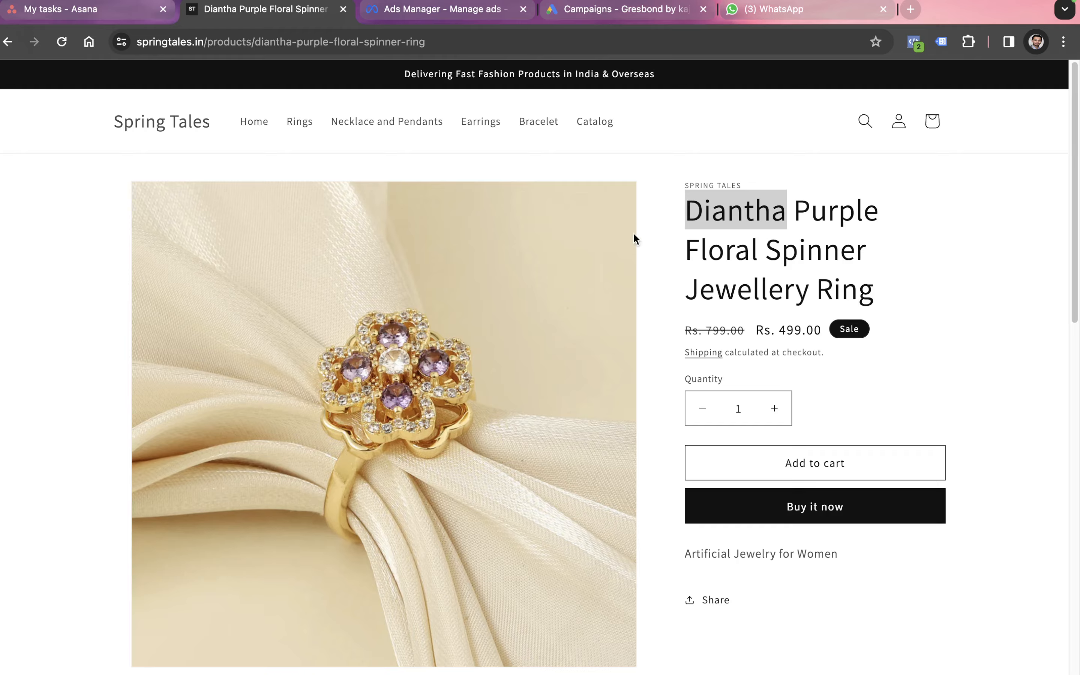
scroll(446, 265, down, 2)
scroll(291, 397, down, 6)
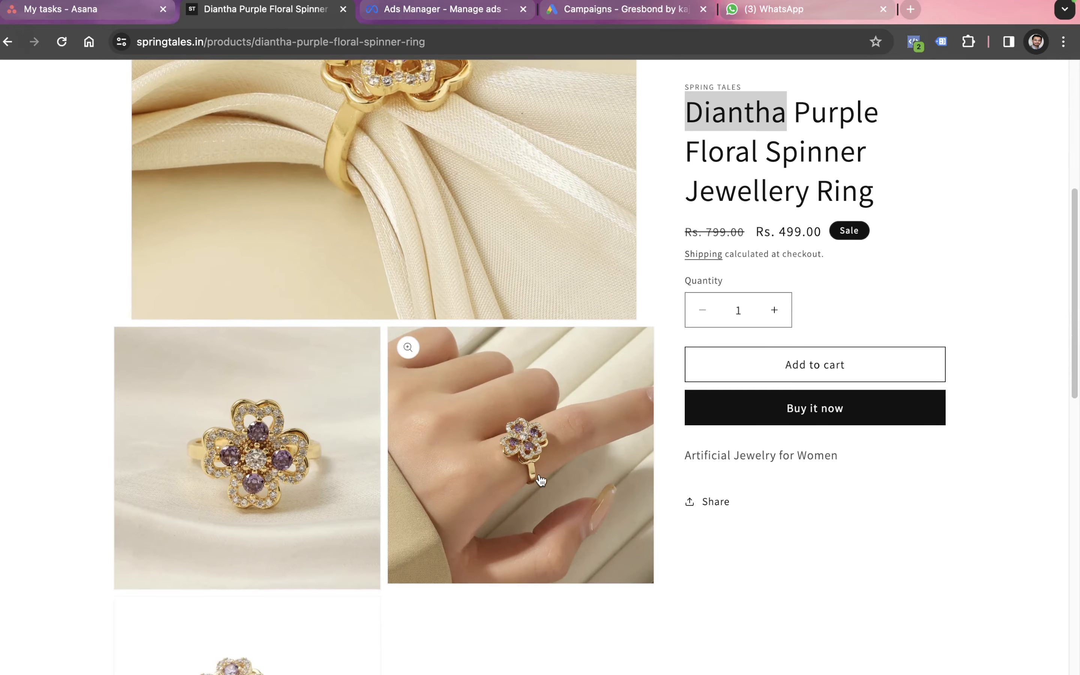
click(540, 480)
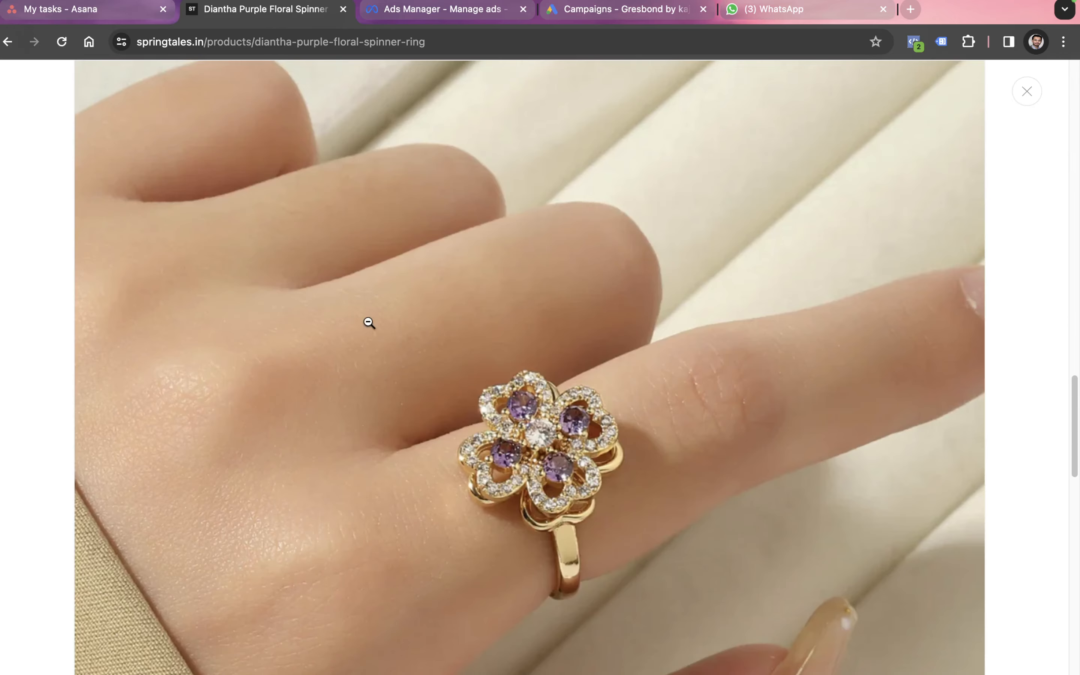
click(682, 404)
key(Escape)
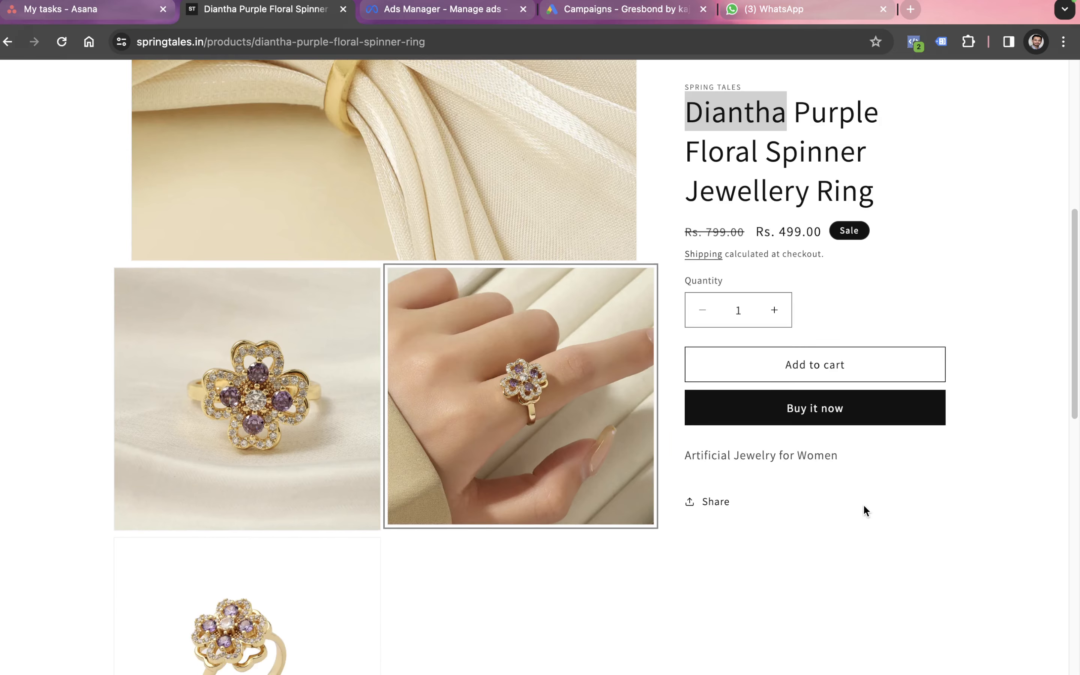
key(super+shift+4)
drag(393, 276, 650, 523)
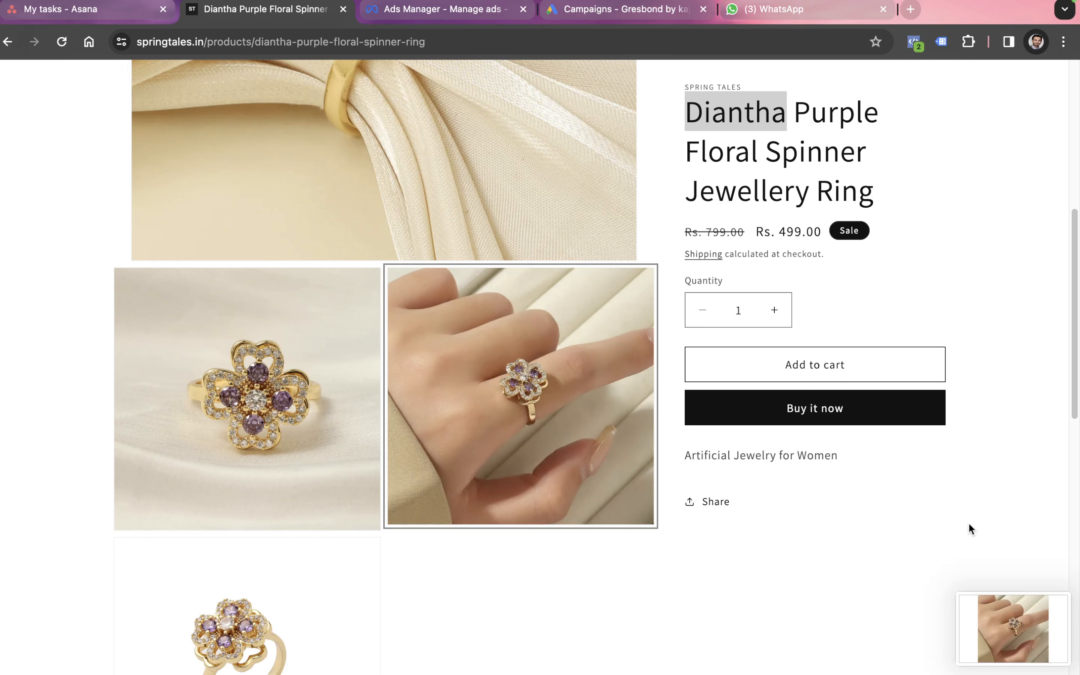
- Copy "Purple Floral Spinner Jewellery Ring" from the product title to complete the campaign name as "Springtales_Purple Floral Spinner Jewellery Ring"
scroll(976, 232, up, 10)
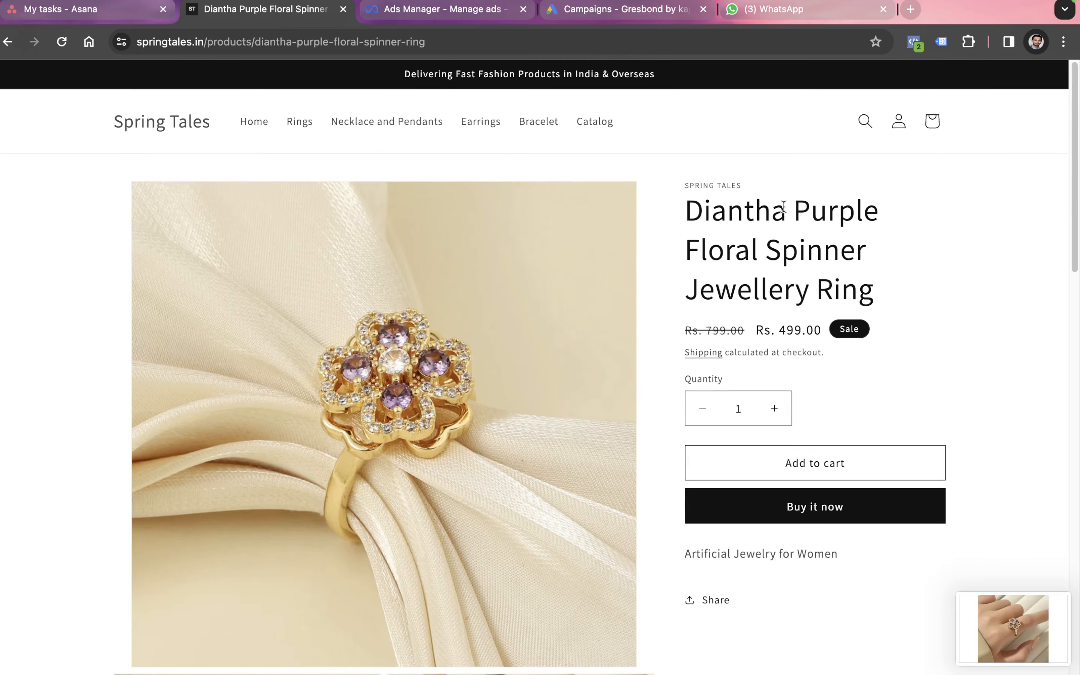
drag(783, 207, 881, 301)
key(super+c)
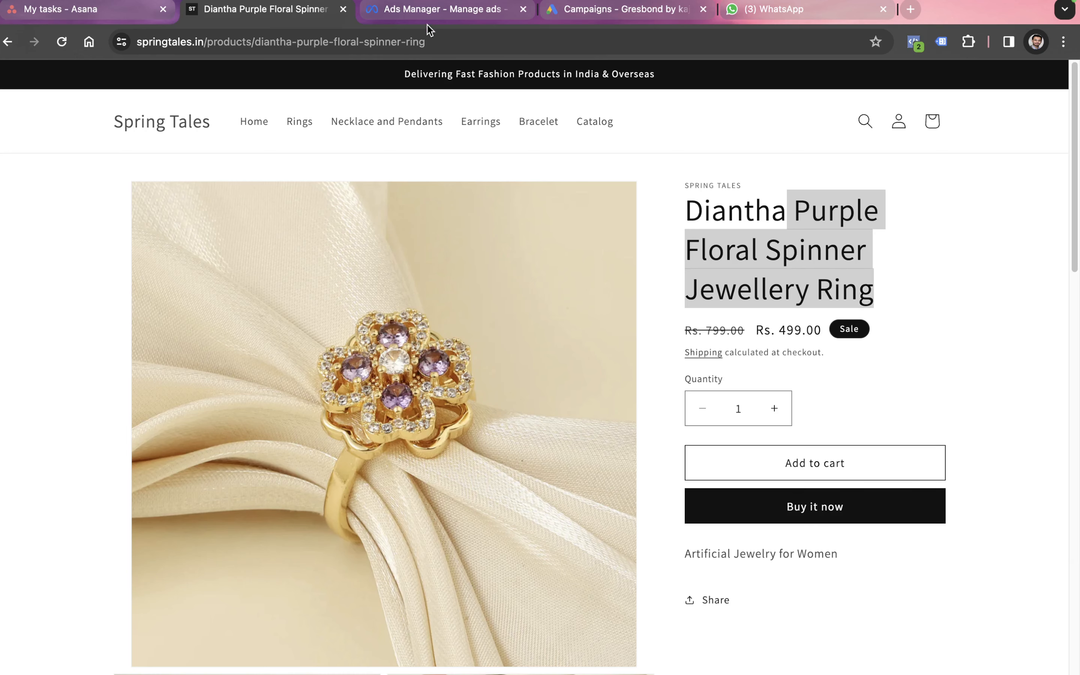
click(426, 13)
key(super+v)
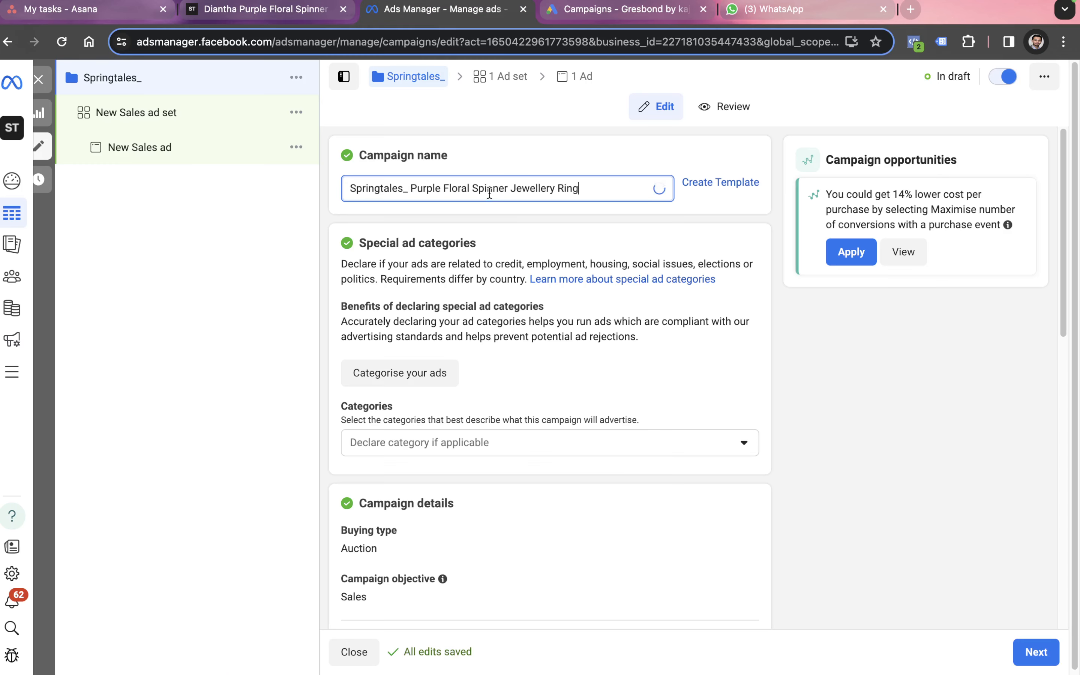
click(409, 188)
key(BackSpace)
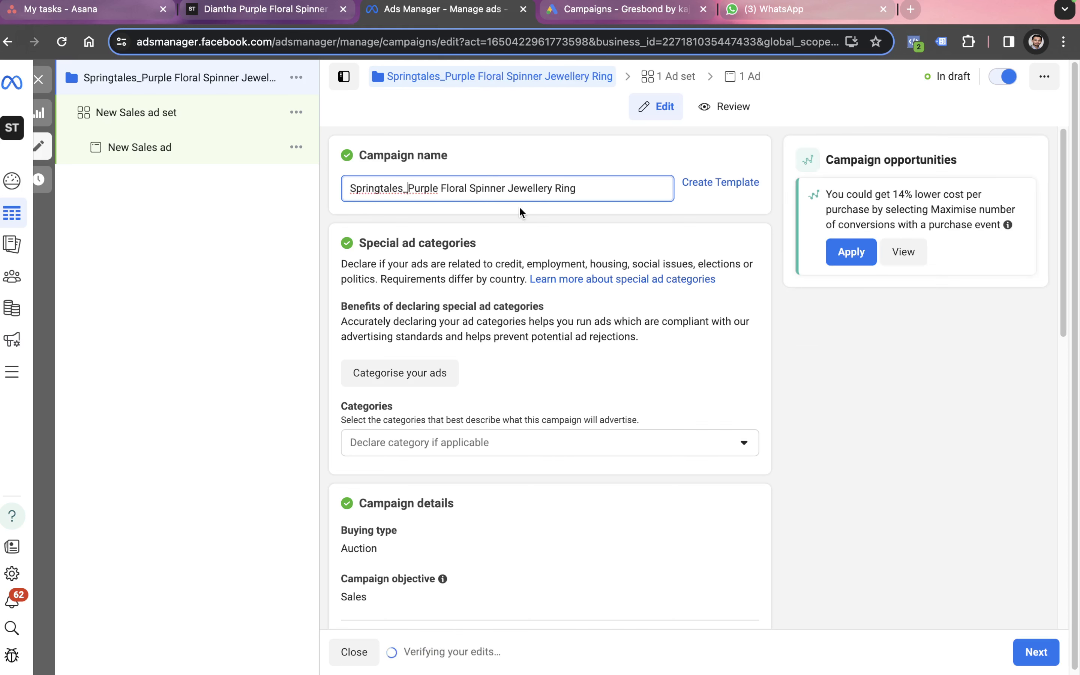
click(796, 342)
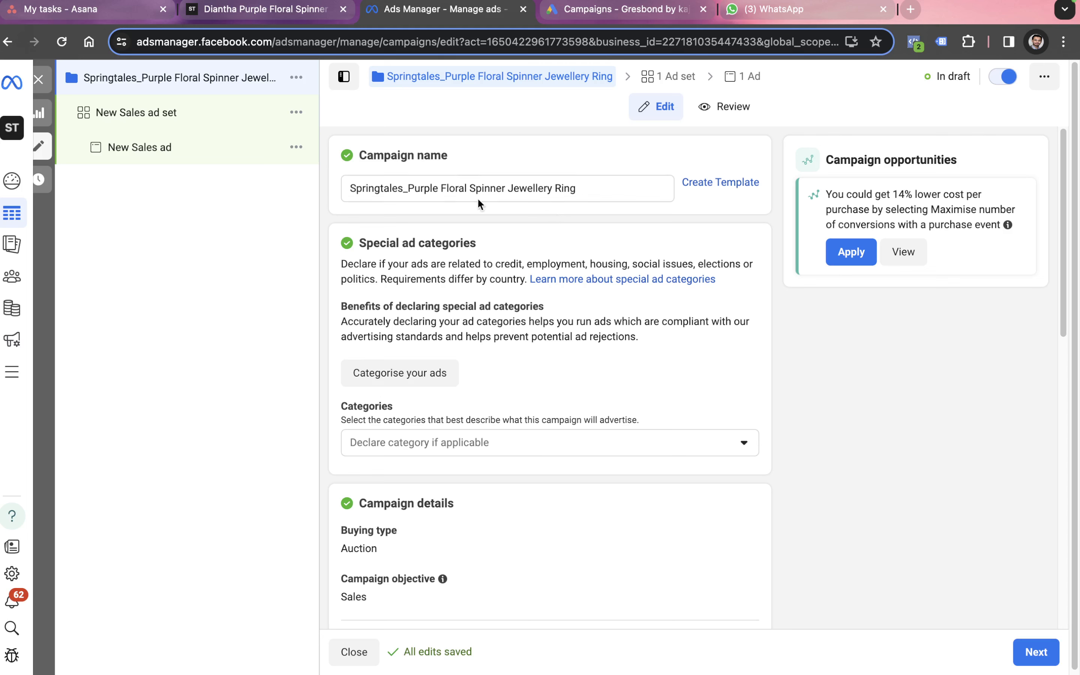
click(430, 190)
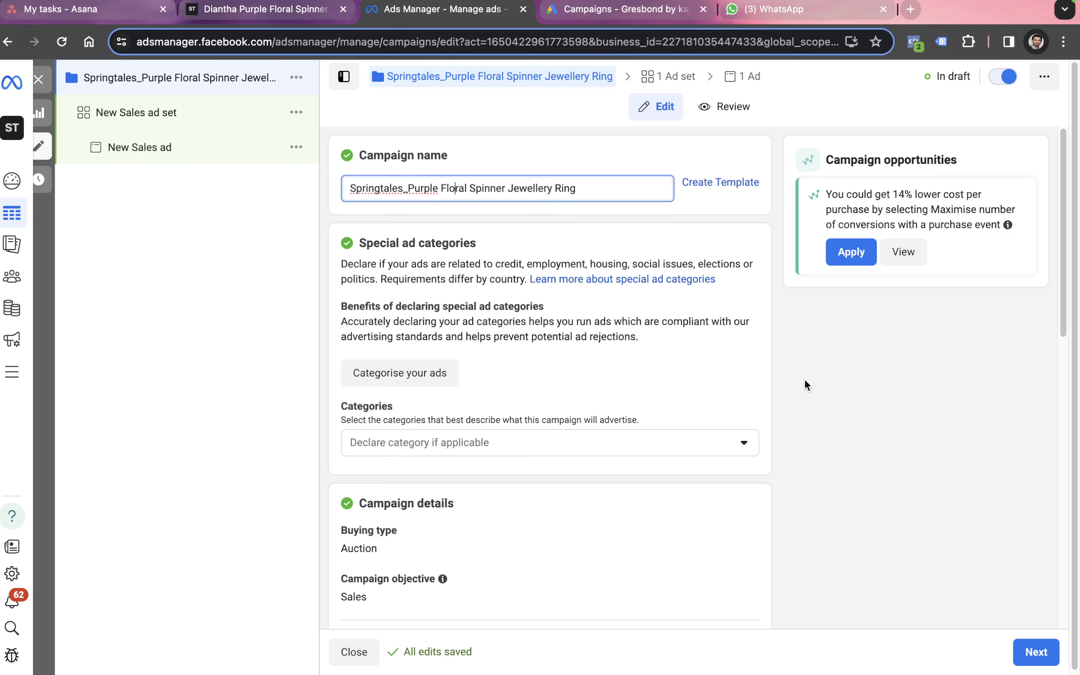
click(721, 360)
- Review the catalogues available to the campaign and browse the product preview of Shopify Product Catalog
scroll(662, 341, down, 3)
scroll(662, 341, down, 5)
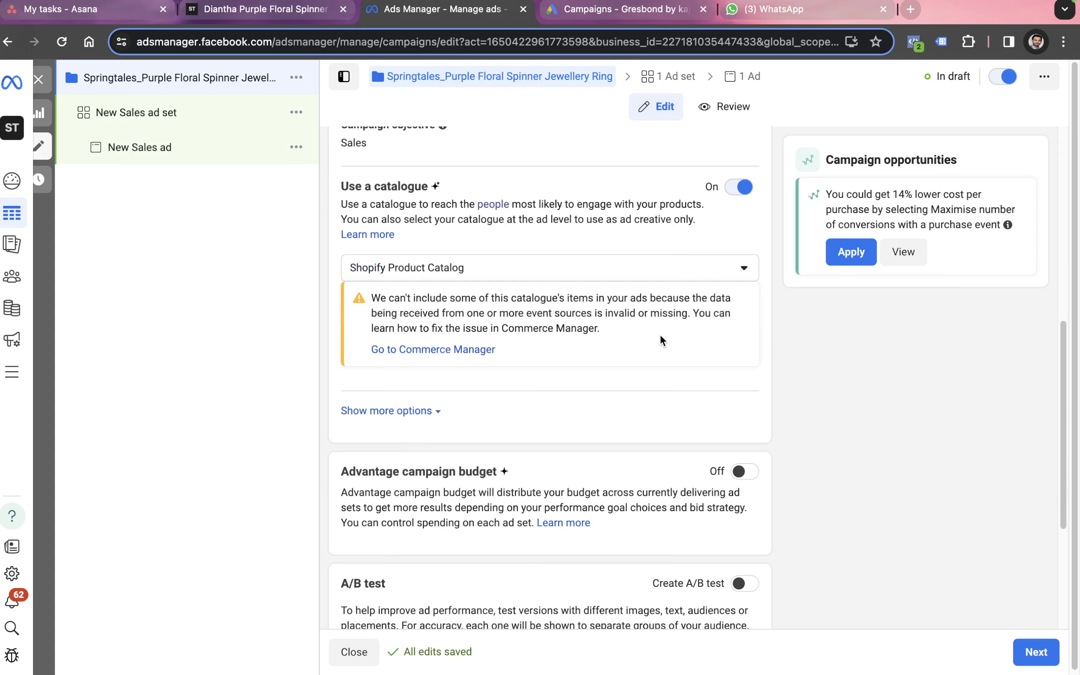
click(476, 273)
click(475, 269)
click(465, 273)
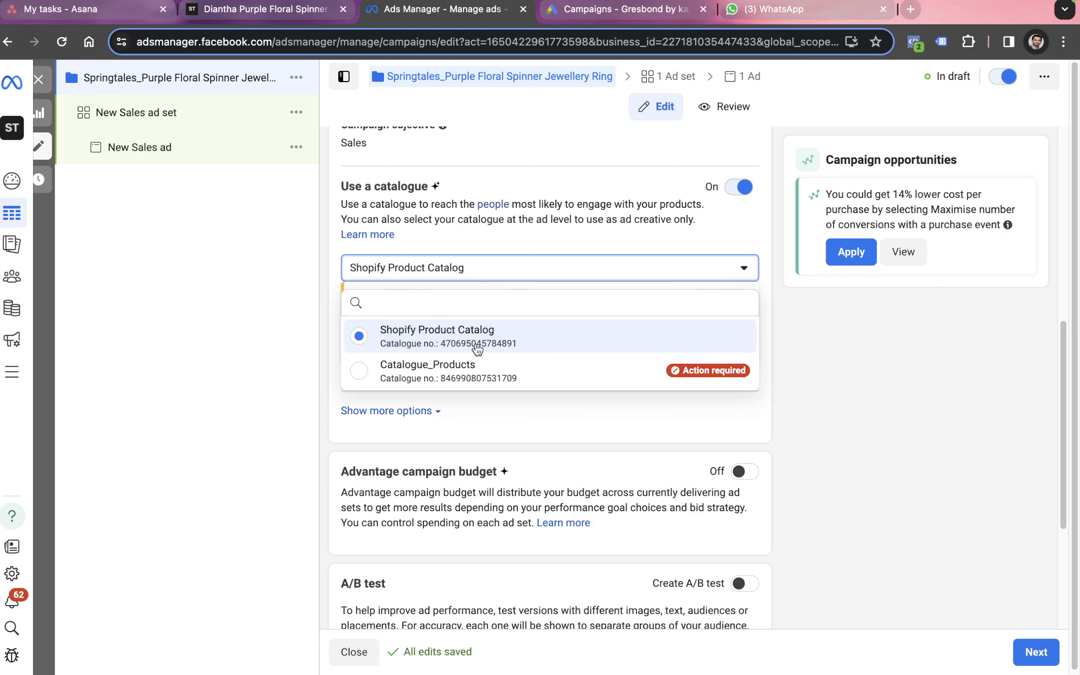
mouse_move(510, 329)
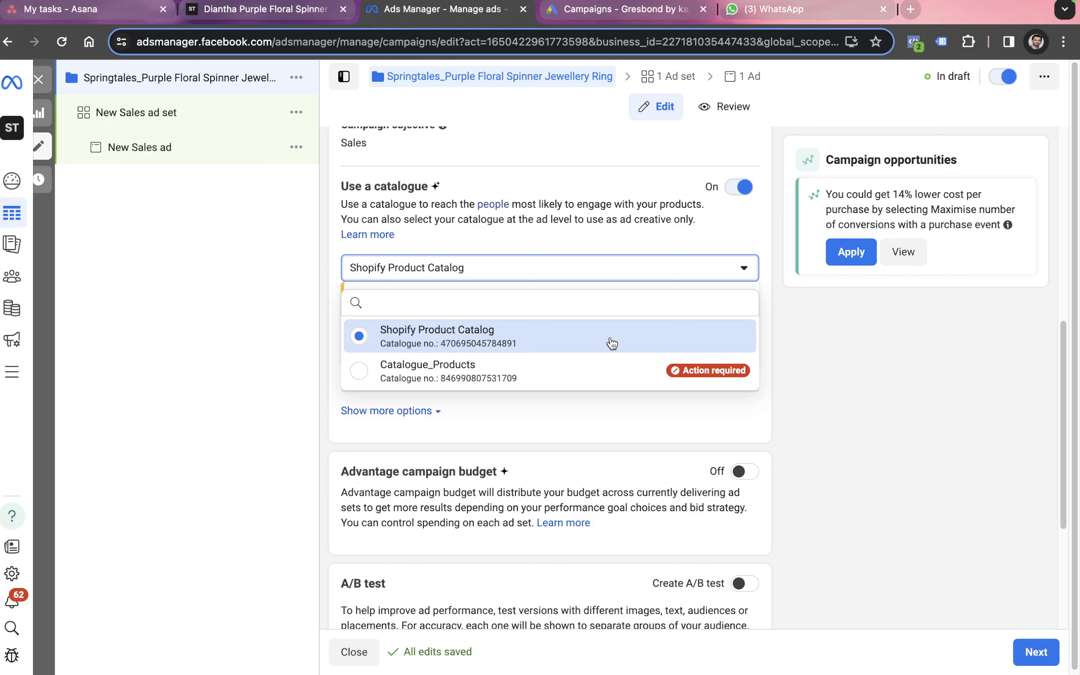
mouse_move(610, 343)
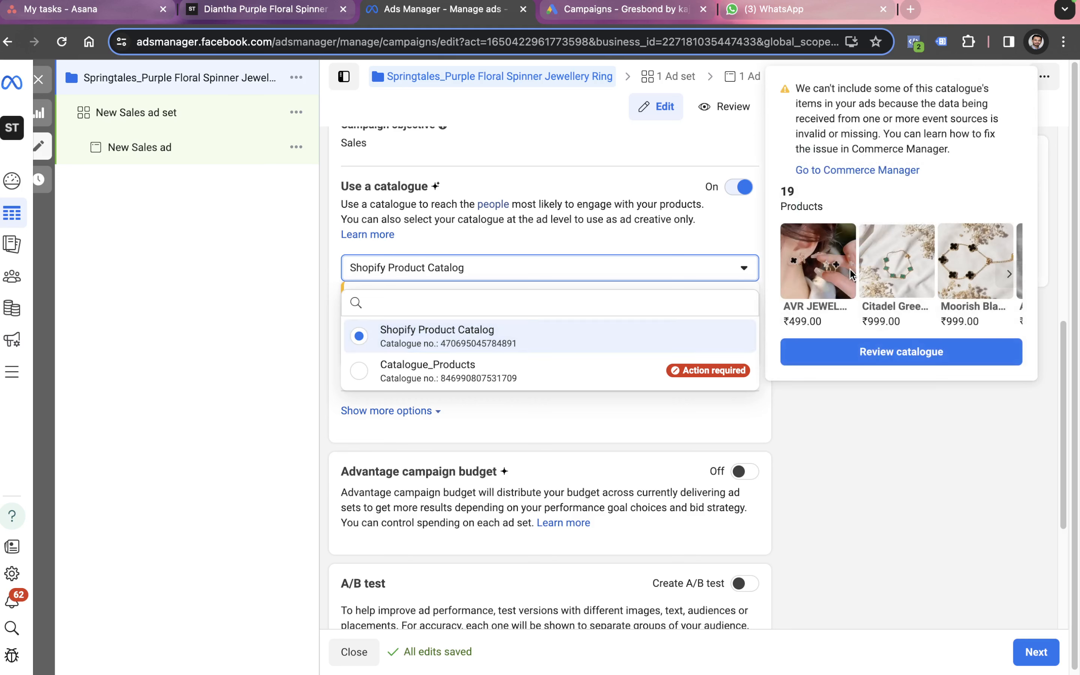
click(1008, 274)
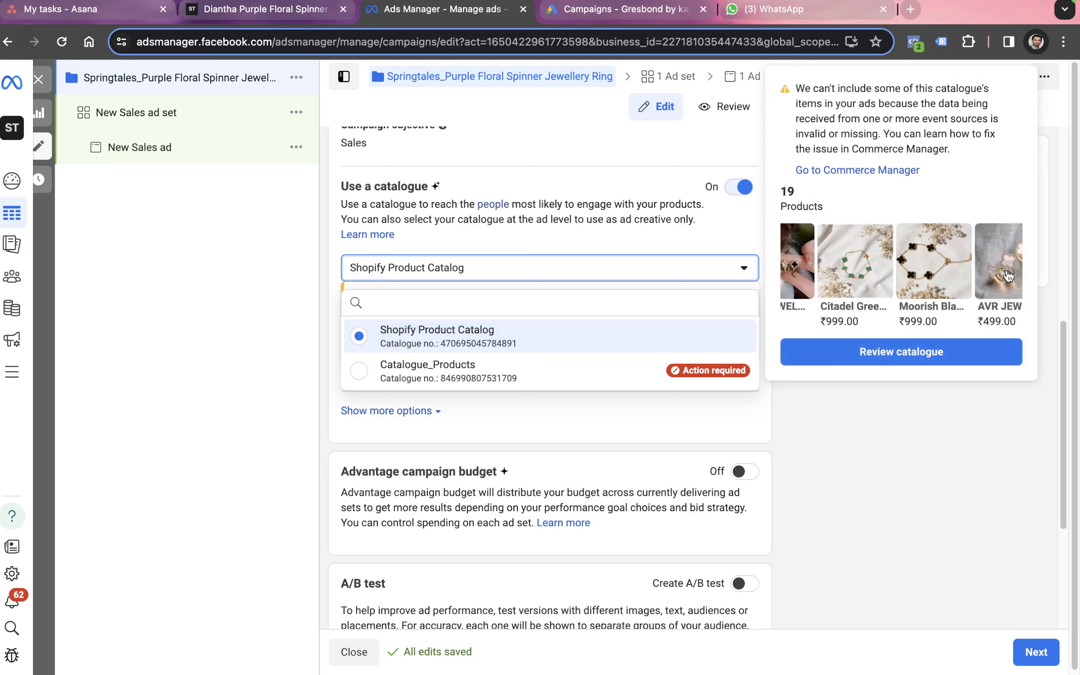
click(1009, 274)
click(1009, 274)
click(1009, 274)
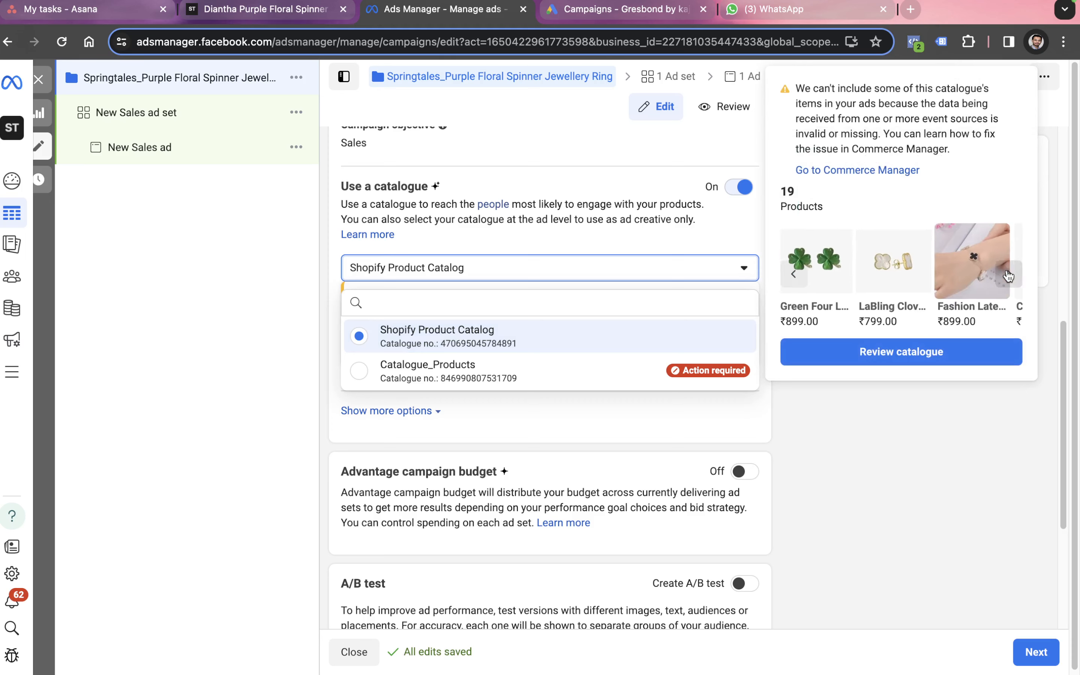
click(1009, 274)
click(1009, 274)
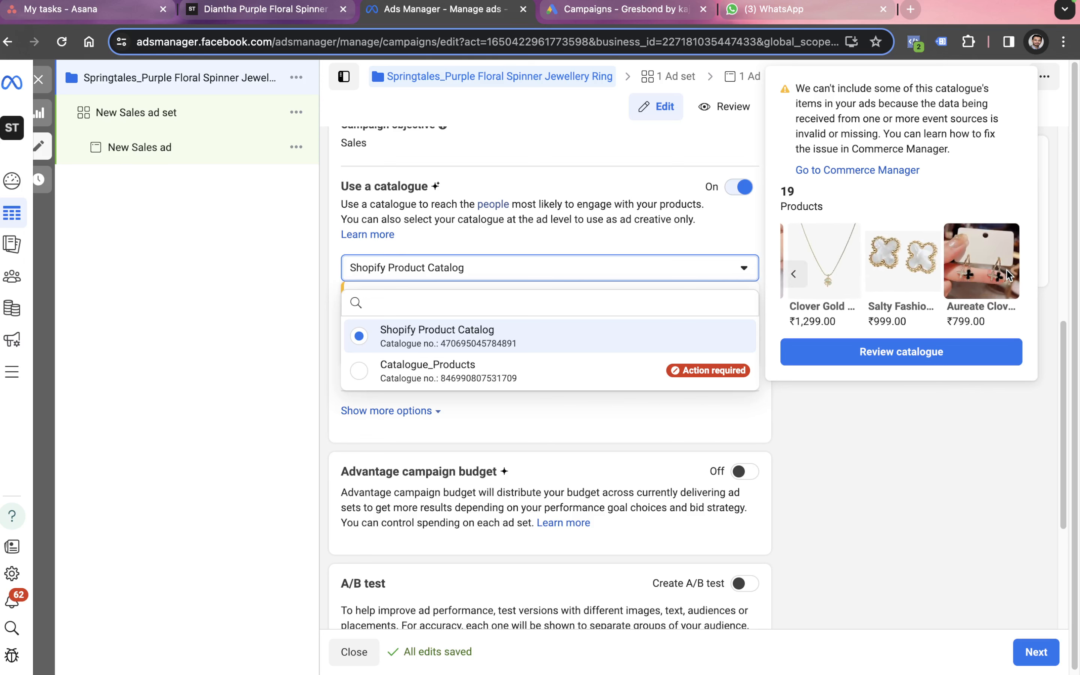
click(273, 298)
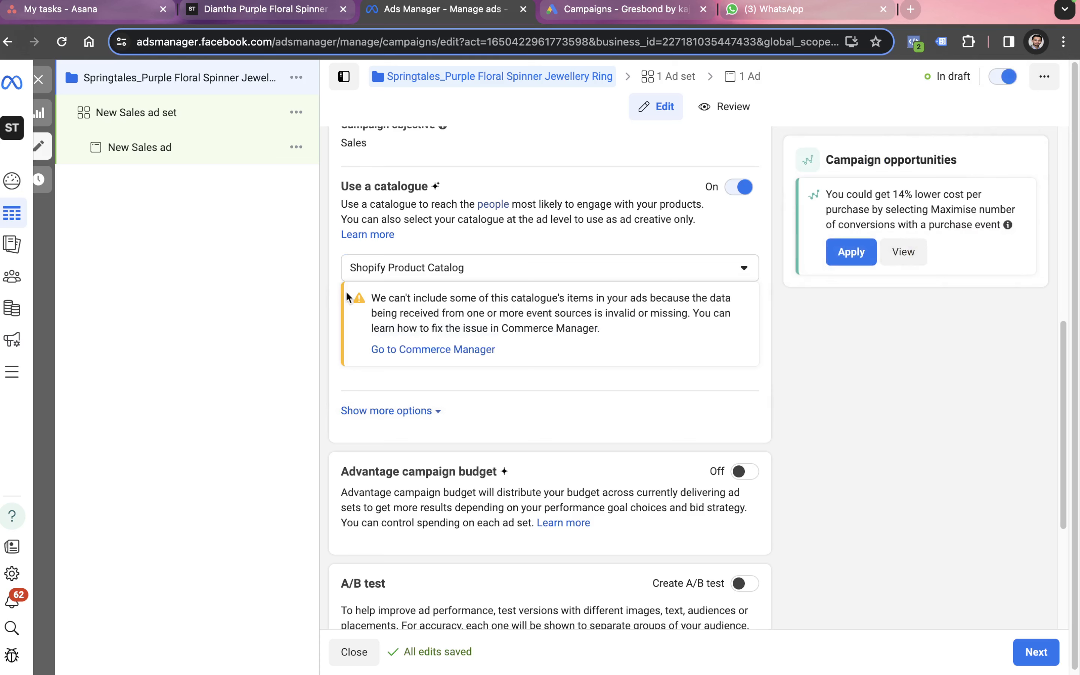
click(477, 282)
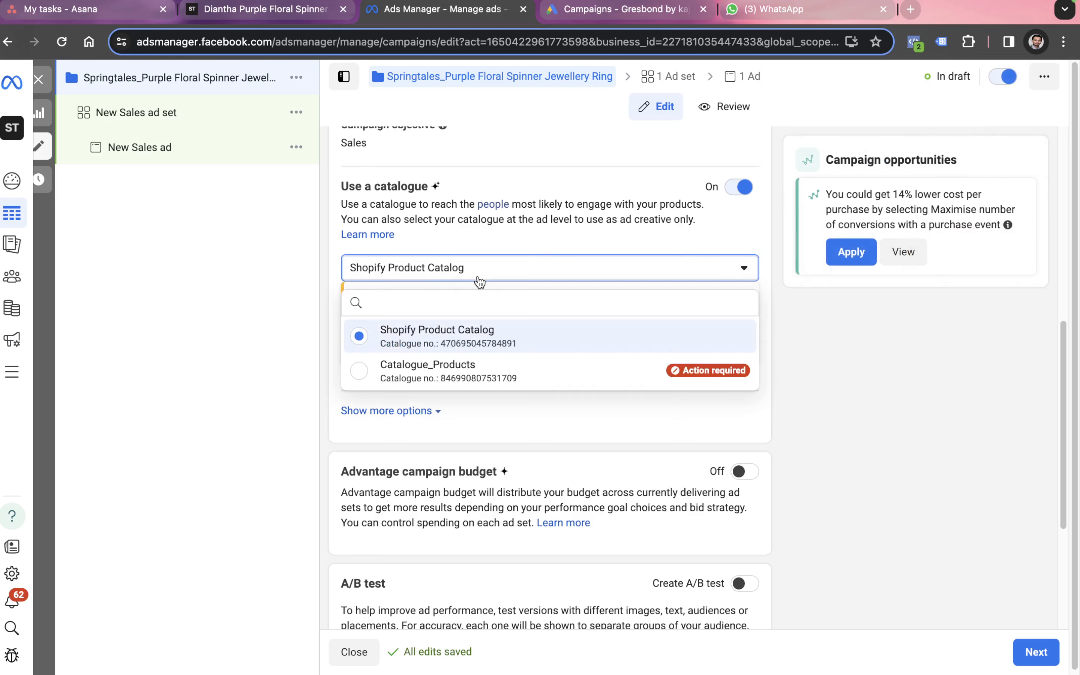
click(263, 371)
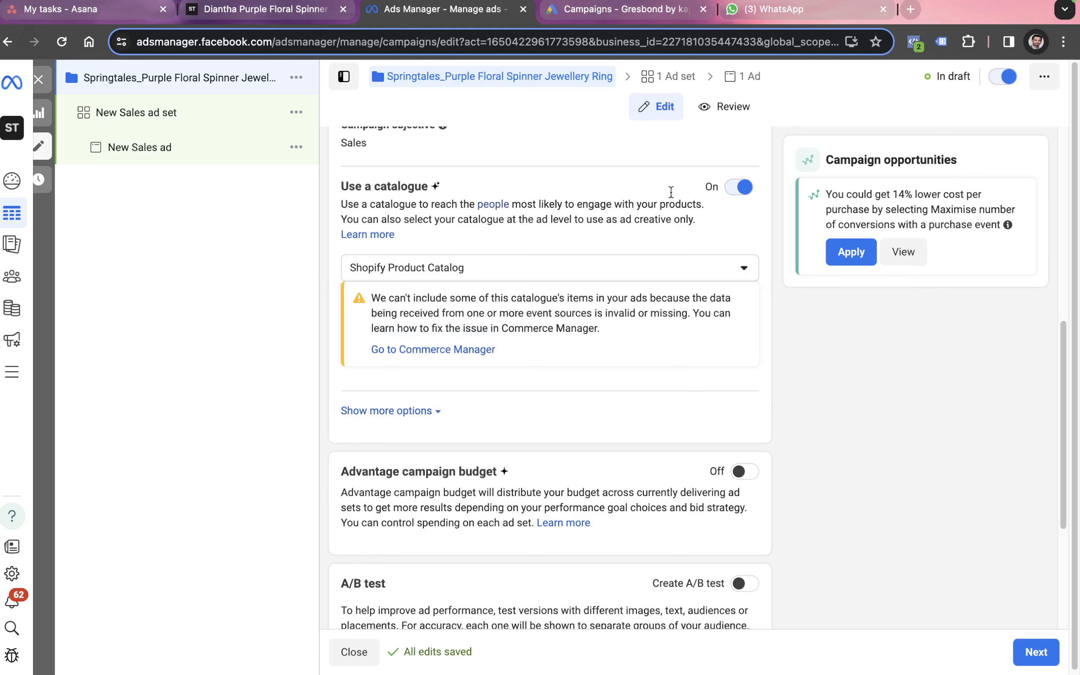
- Turn off the use of a catalogue for the campaign and continue to the ad set settings
click(738, 188)
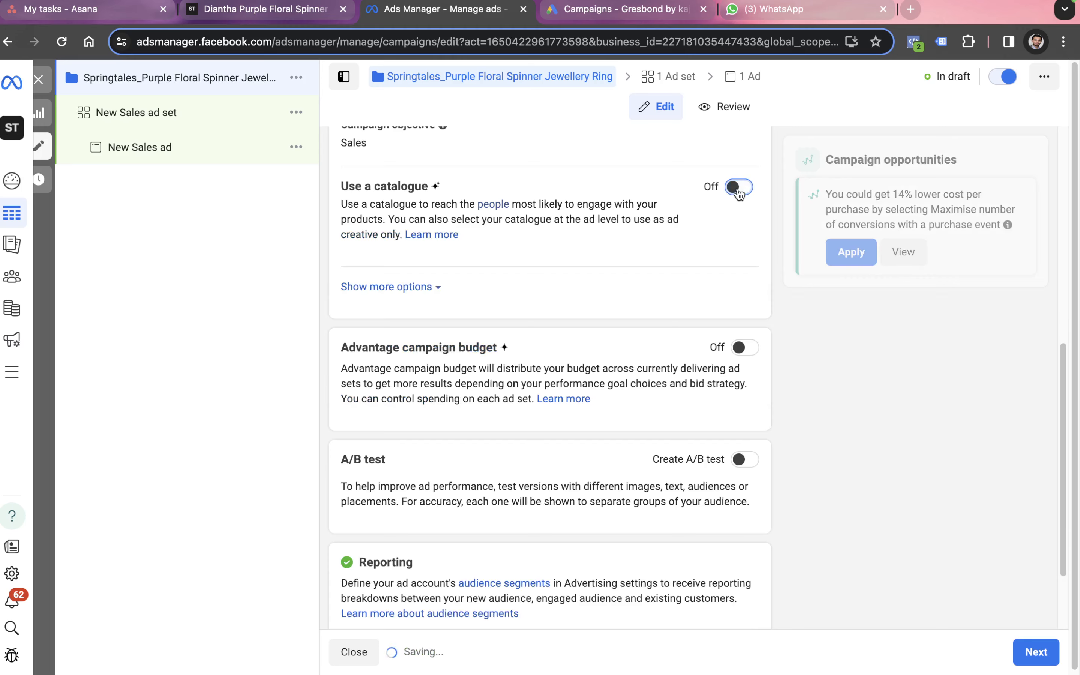
scroll(738, 192, down, 3)
click(1040, 648)
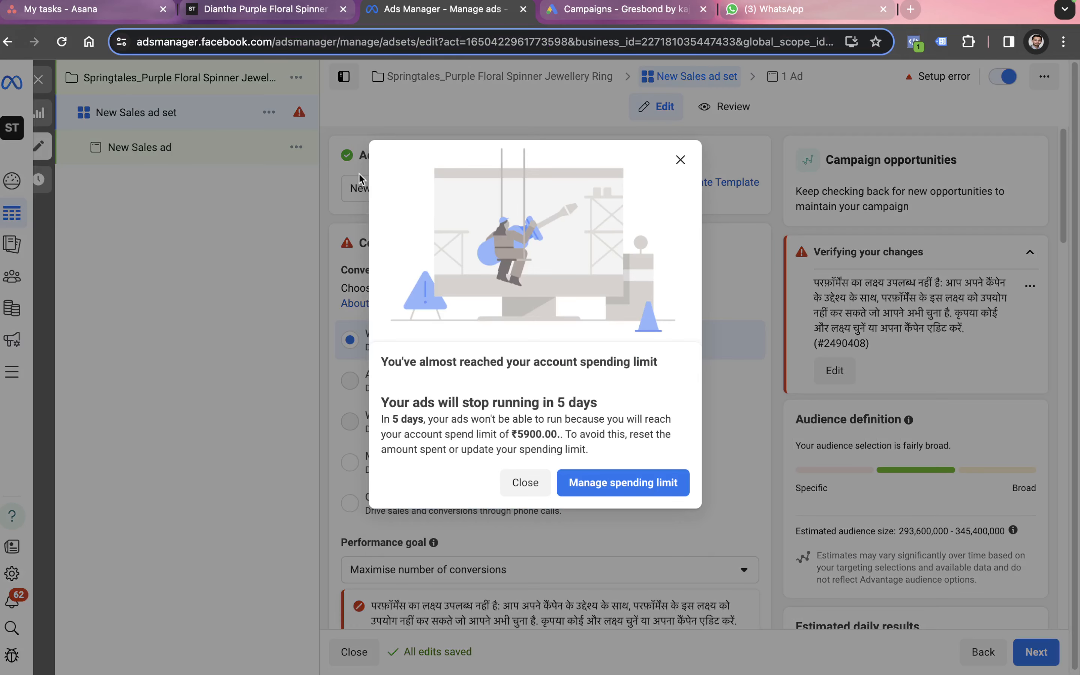
- Dismiss the account spending limit notice and rename the ad set as "Adset"
click(682, 160)
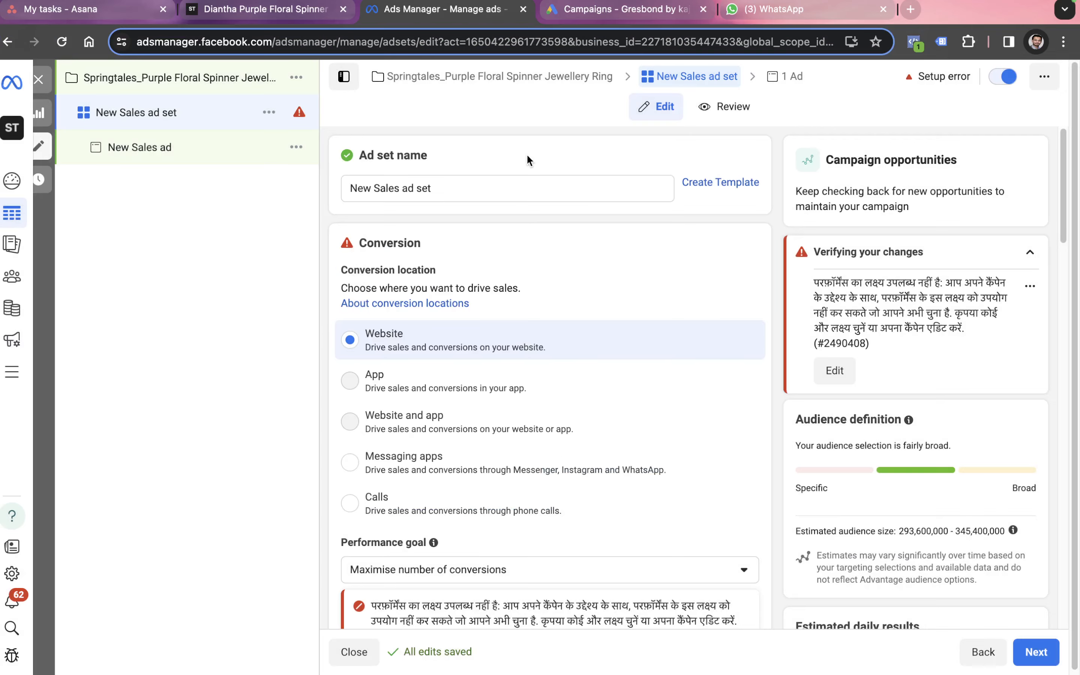
triple_click(448, 188)
text(Adset)
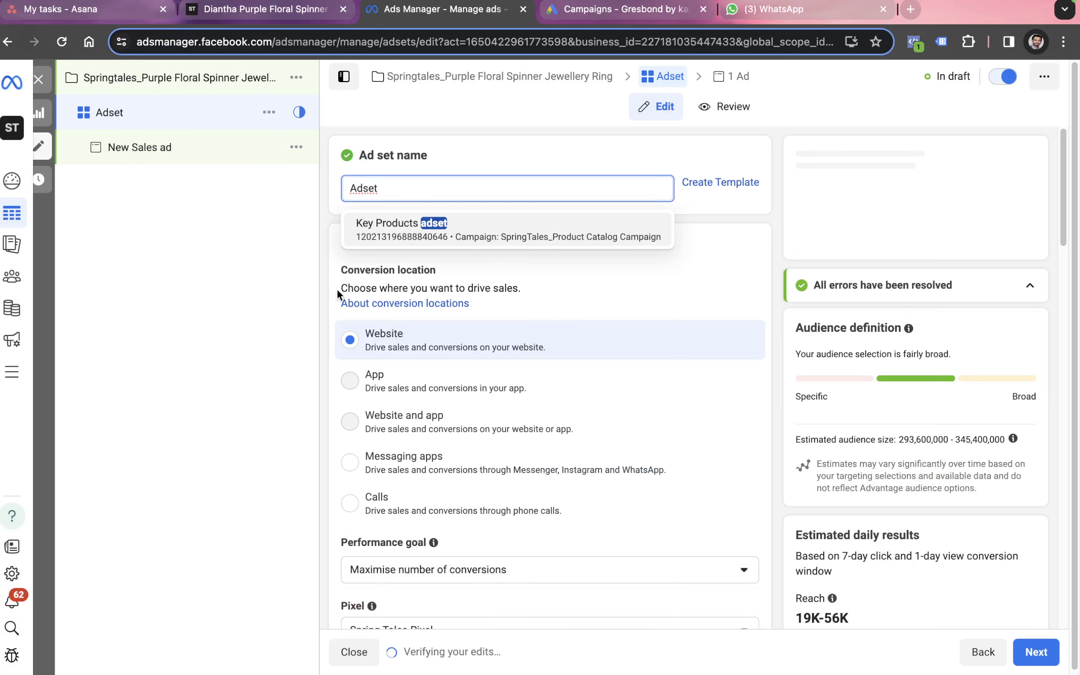
click(282, 351)
- Choose "Maximise number of conversions" as the ad set's performance goal
scroll(352, 328, down, 2)
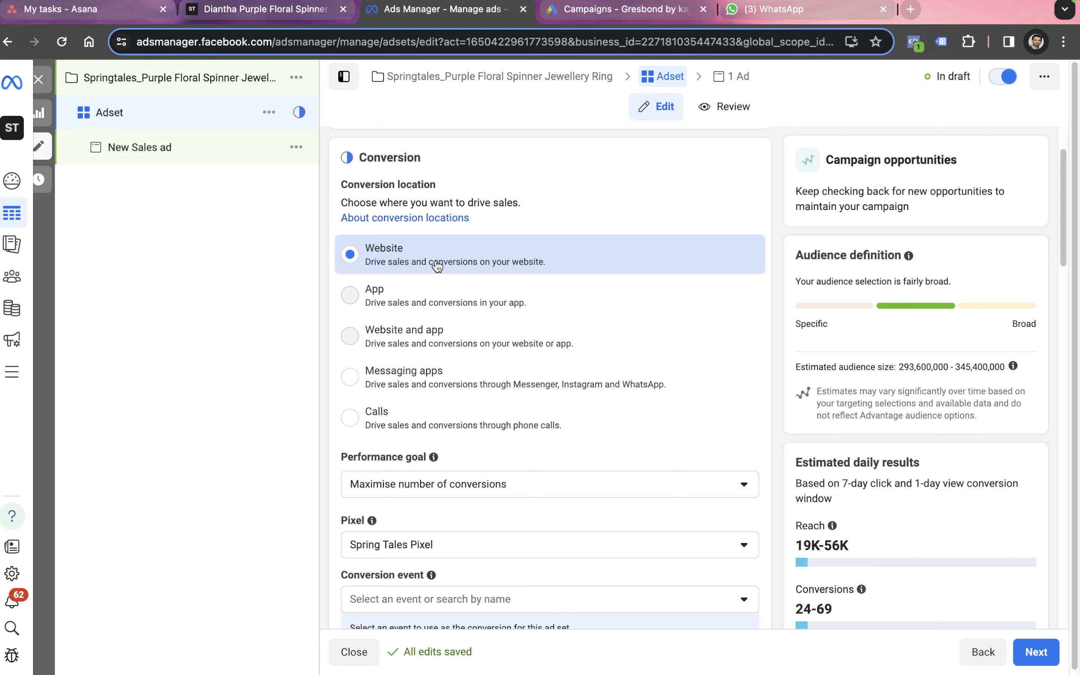
scroll(437, 265, down, 4)
click(423, 321)
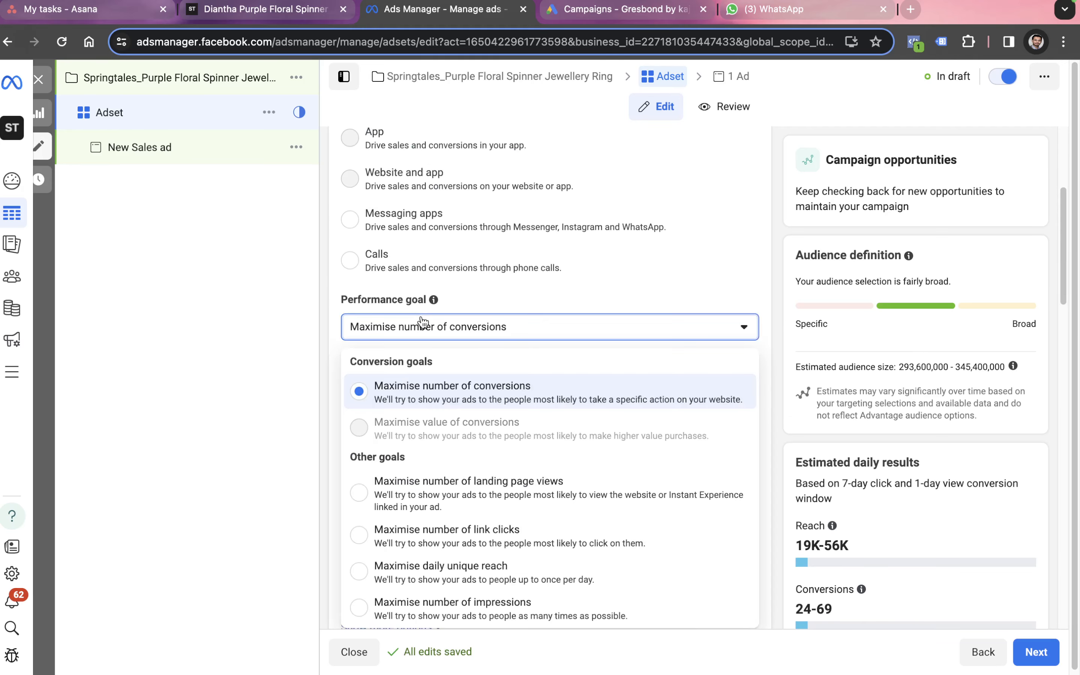
click(436, 399)
scroll(428, 352, down, 2)
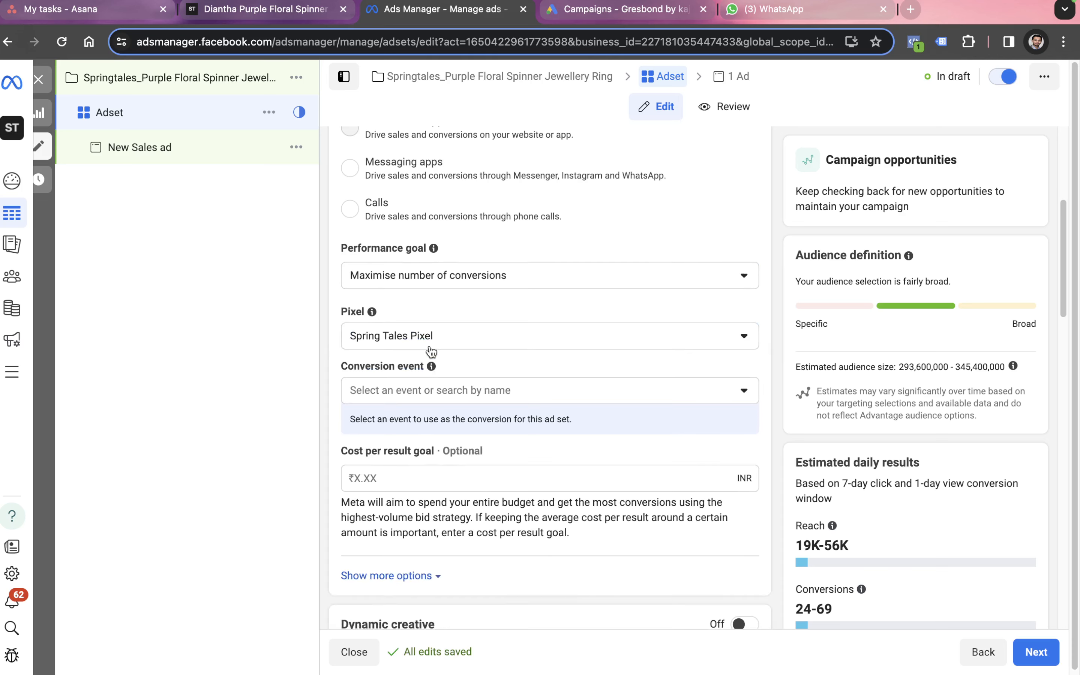
- Compare the ad set's Spring Tales Pixel with the one Meta Pixel Helper detects on the reloaded springtales.in ring page, and return to the ad set
click(409, 336)
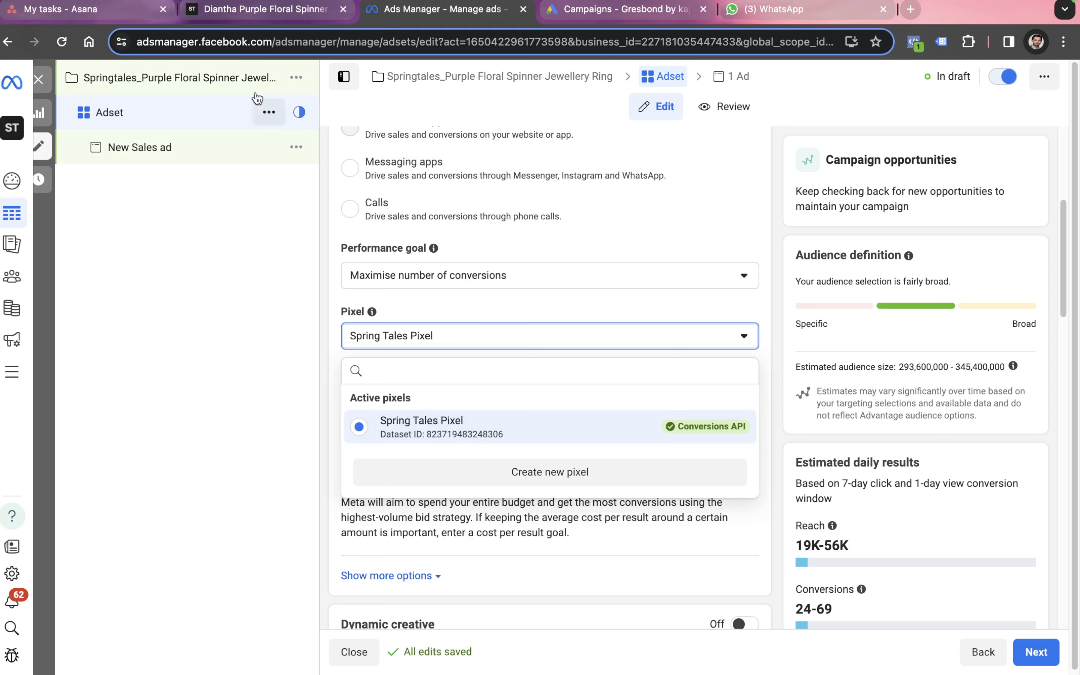
click(258, 15)
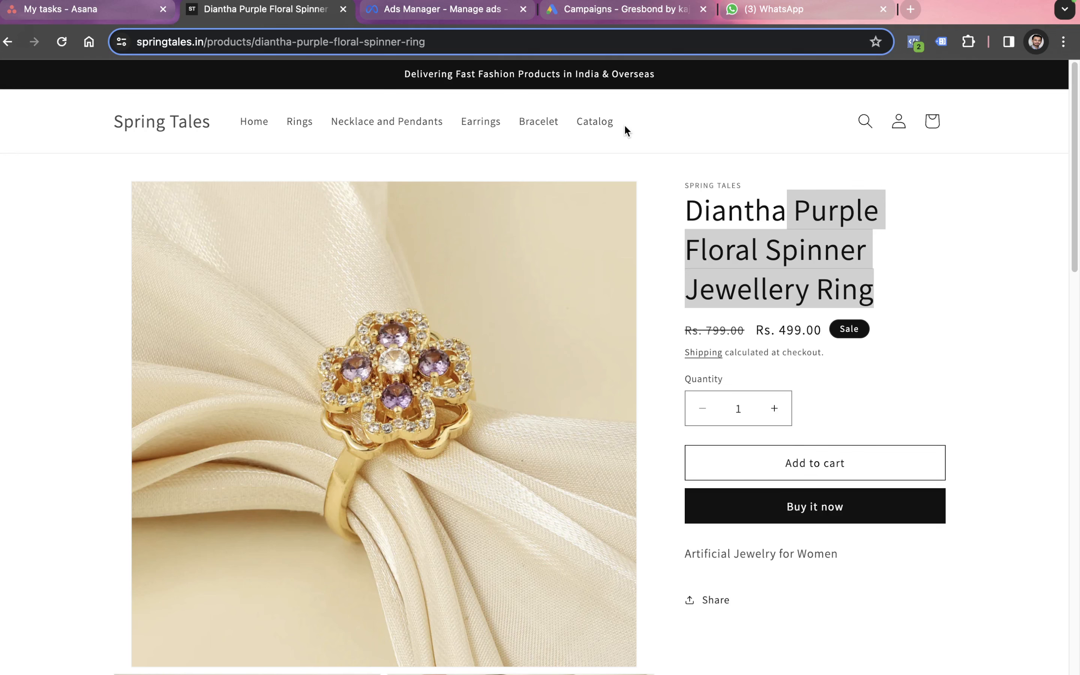
click(909, 51)
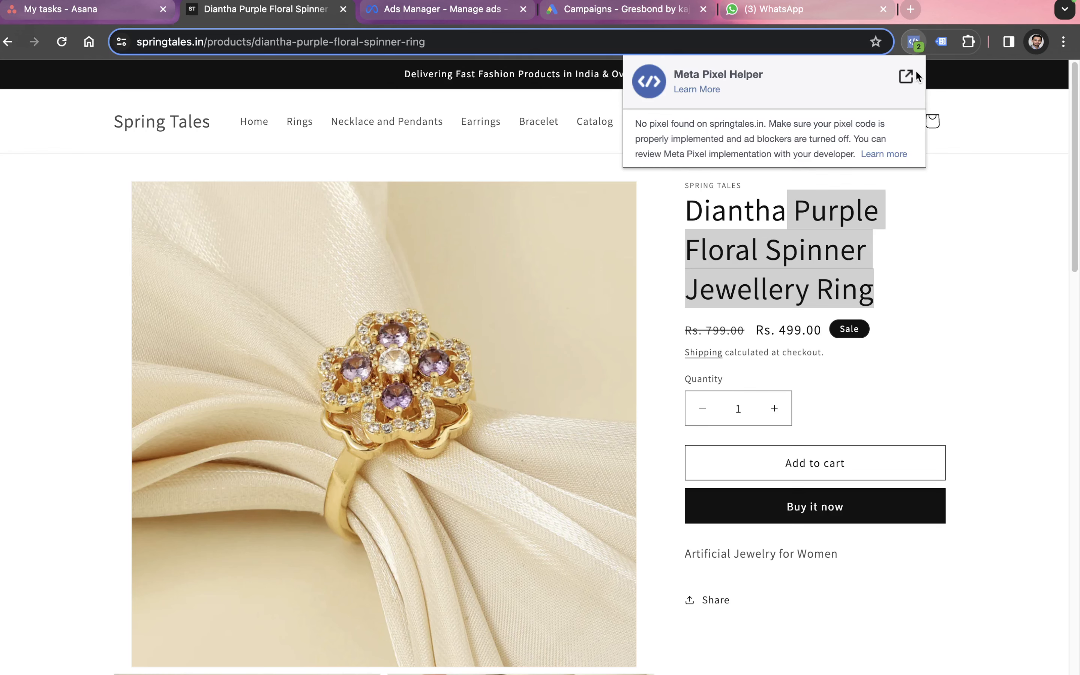
click(997, 116)
click(915, 47)
click(131, 164)
click(61, 41)
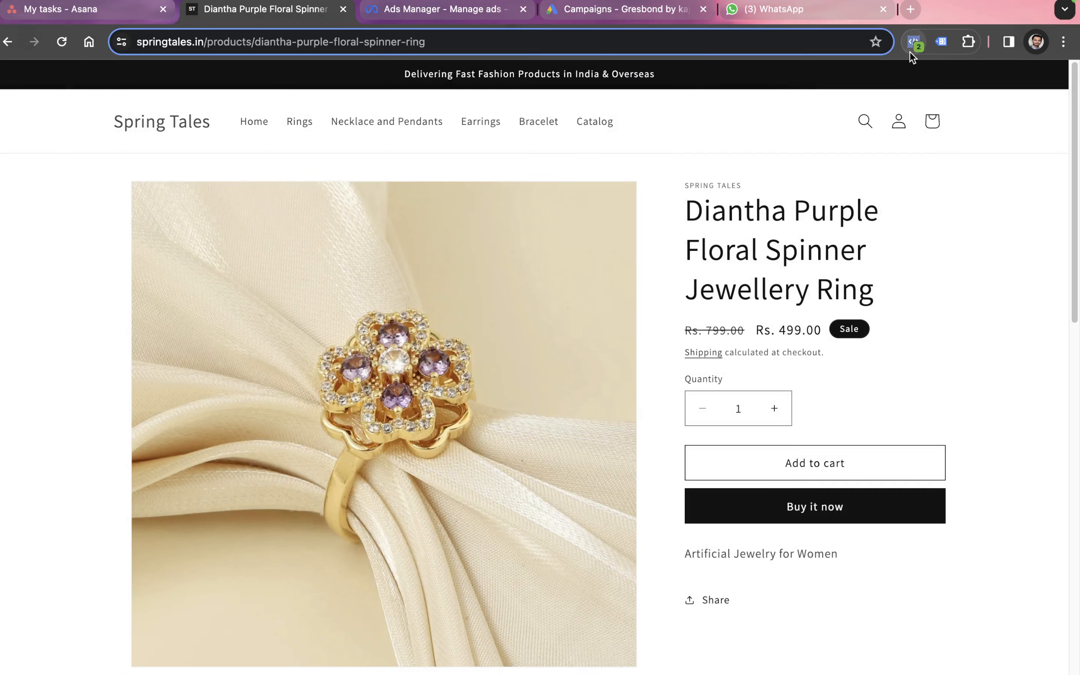
click(910, 50)
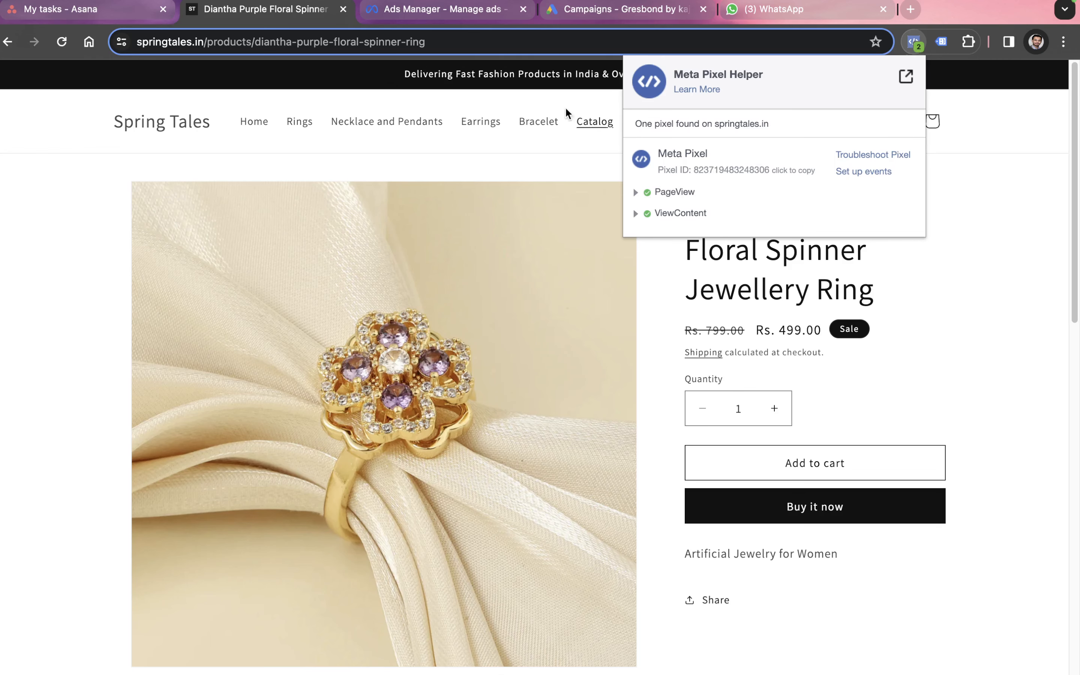
click(439, 10)
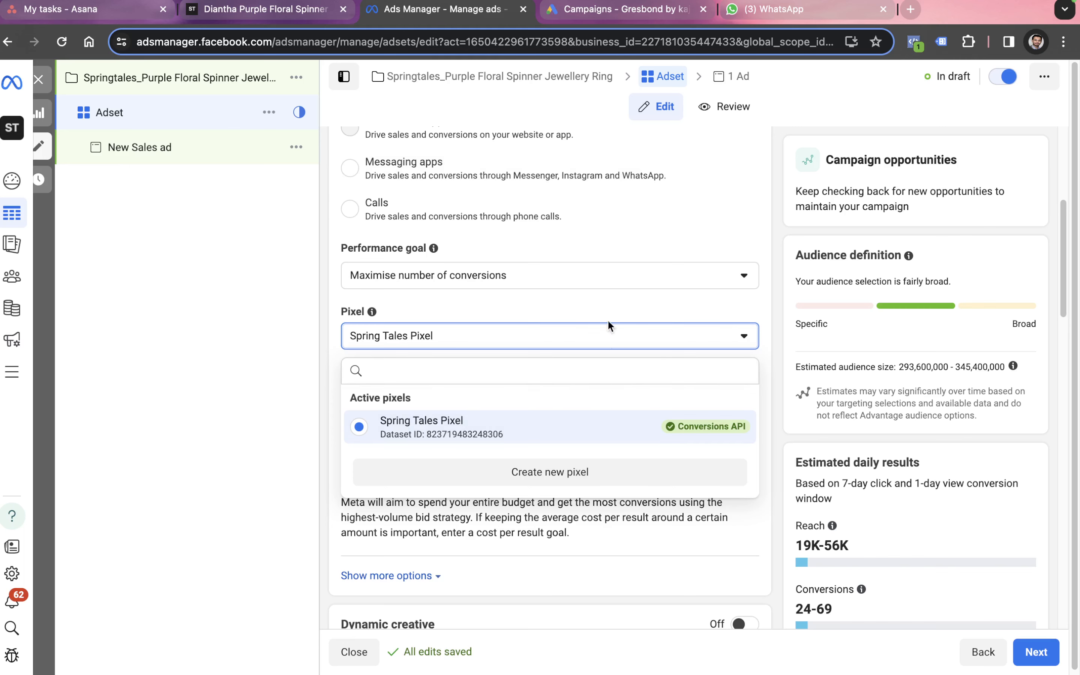
click(266, 495)
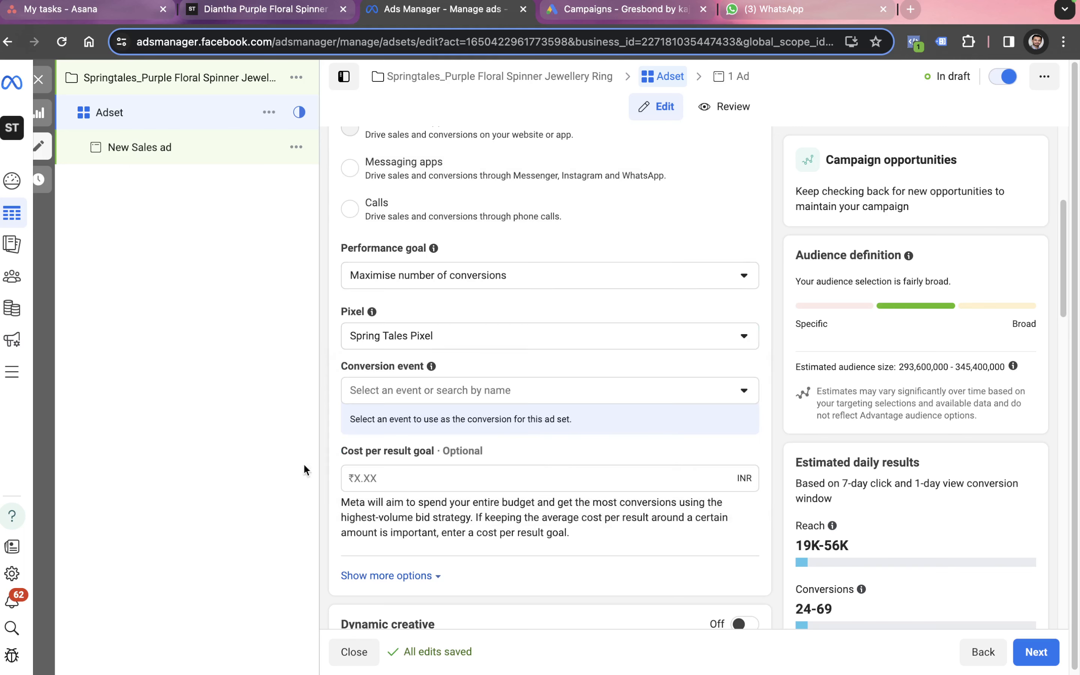
- Select Purchase as the ad set's conversion event and dismiss the engaged-view attribution recommendation
click(473, 393)
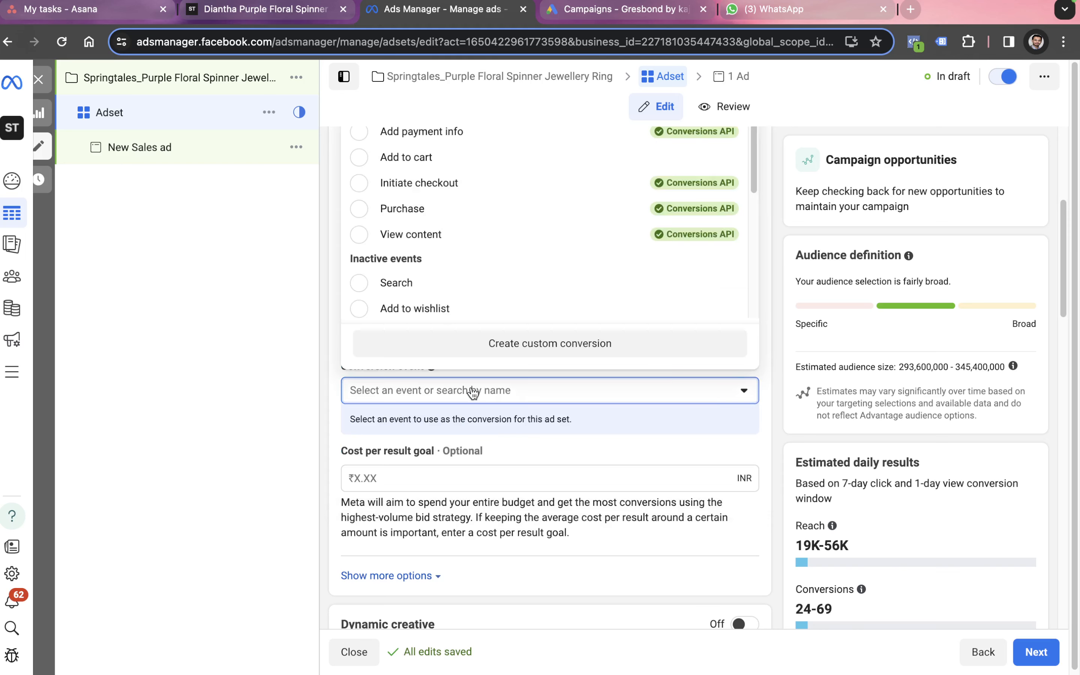
scroll(465, 219, up, 4)
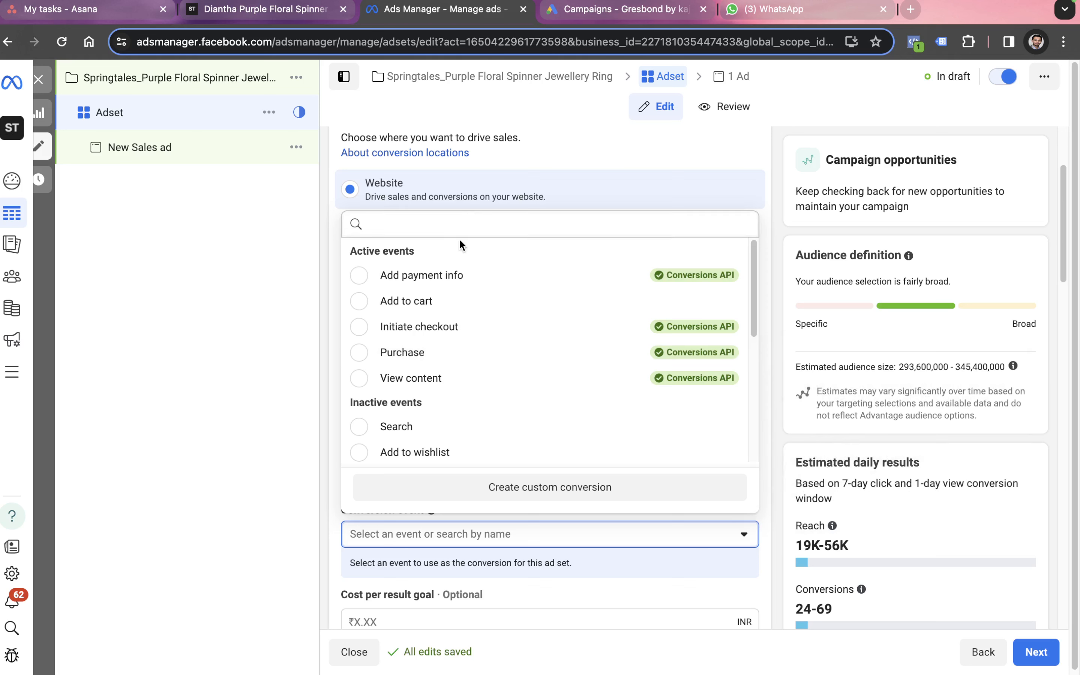
mouse_move(460, 280)
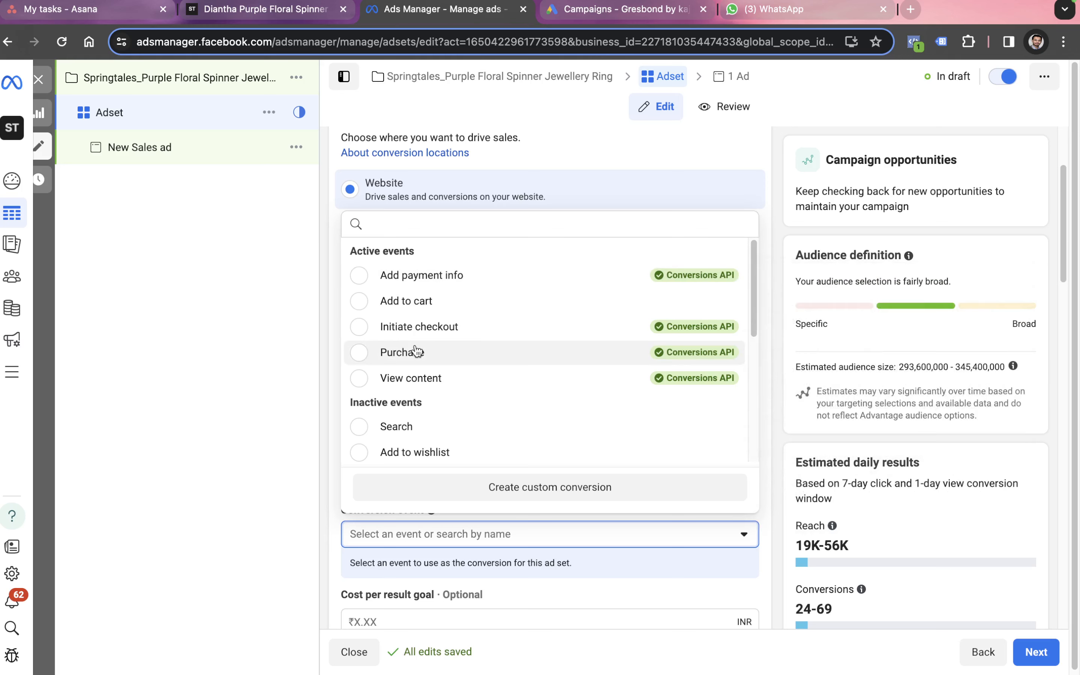
mouse_move(416, 352)
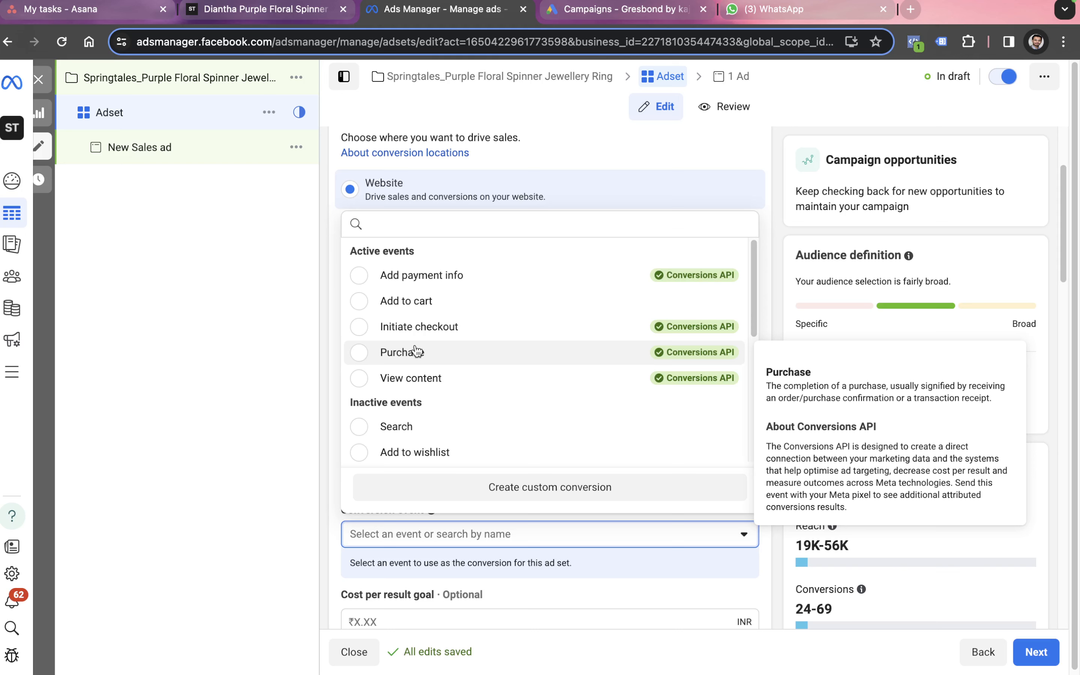
click(416, 351)
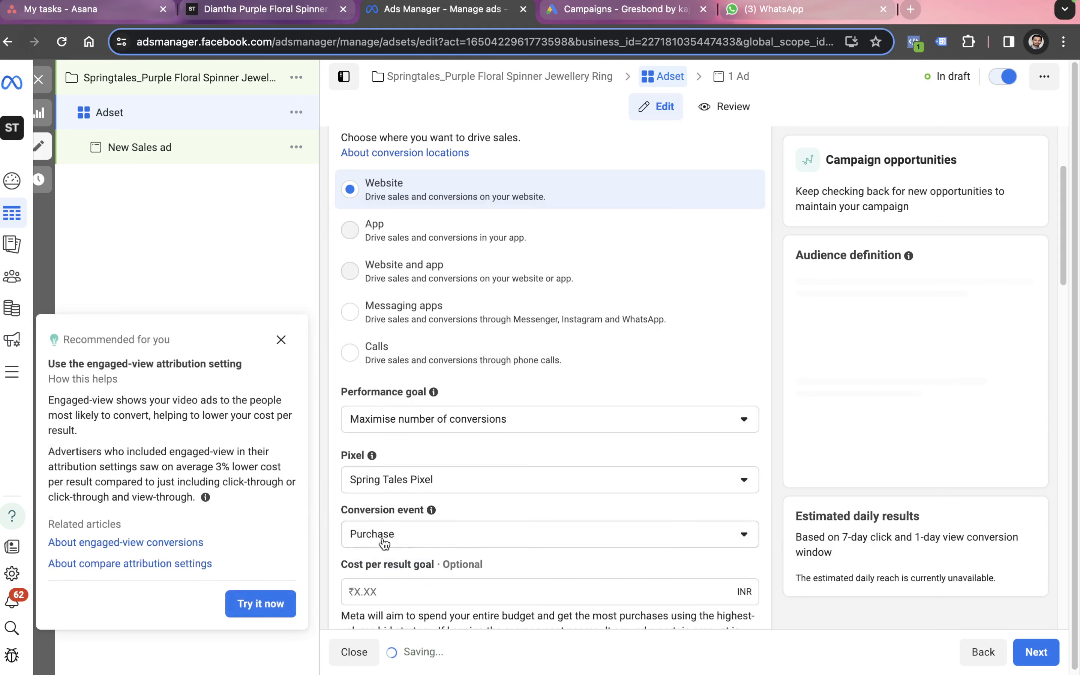
scroll(436, 510, down, 4)
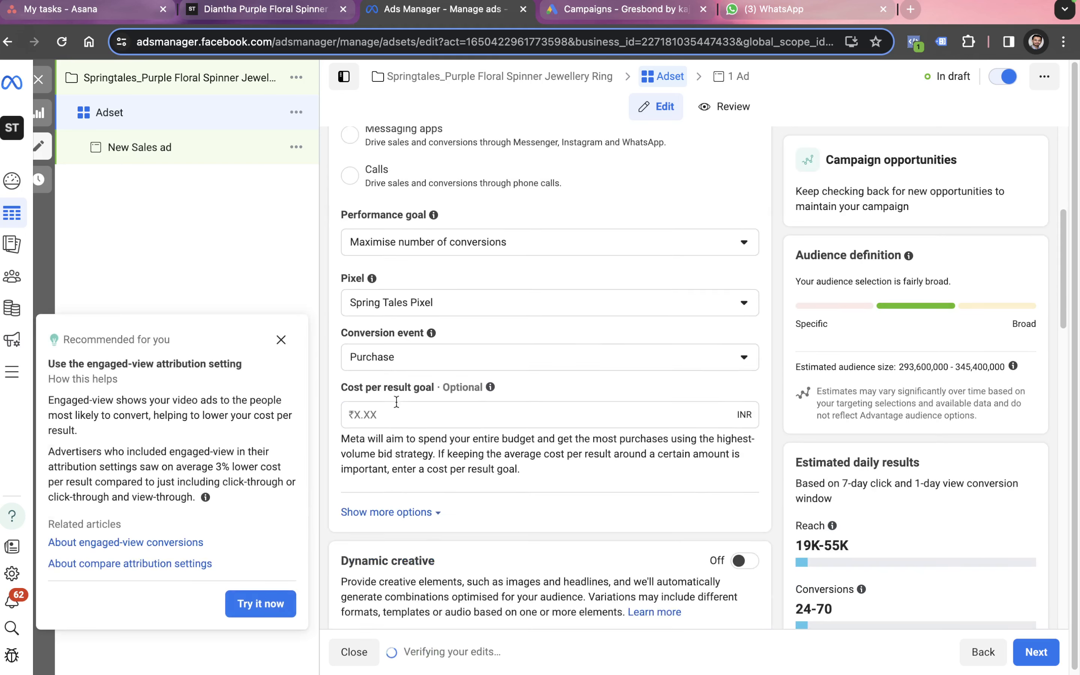
click(281, 340)
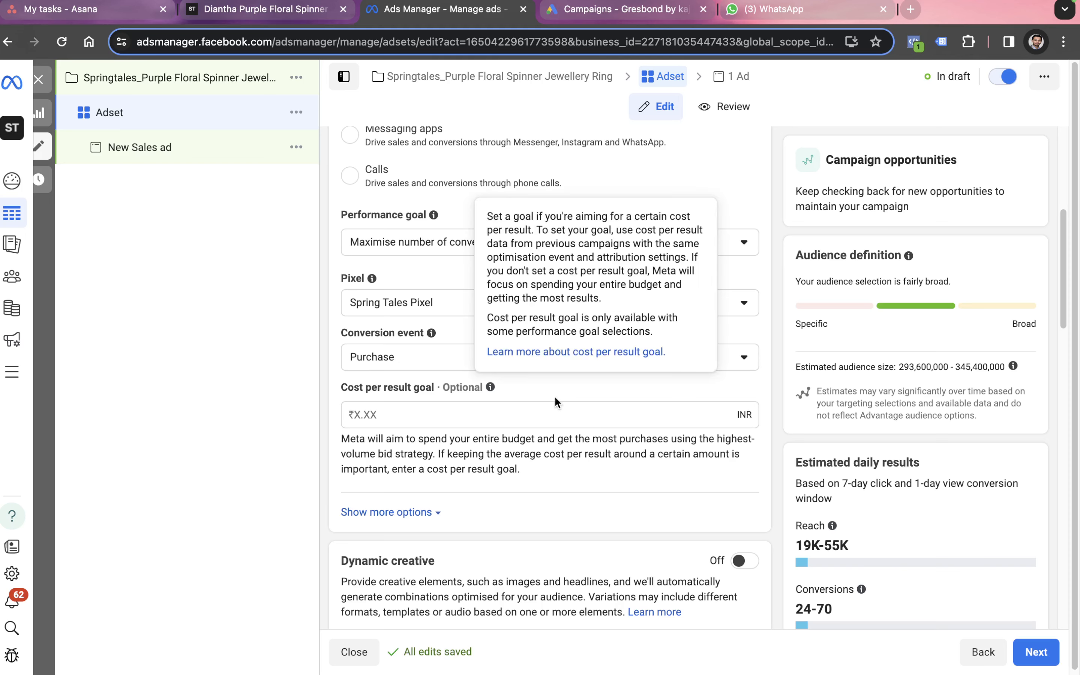
- Set the ad set's daily budget to ₹400
scroll(531, 400, down, 8)
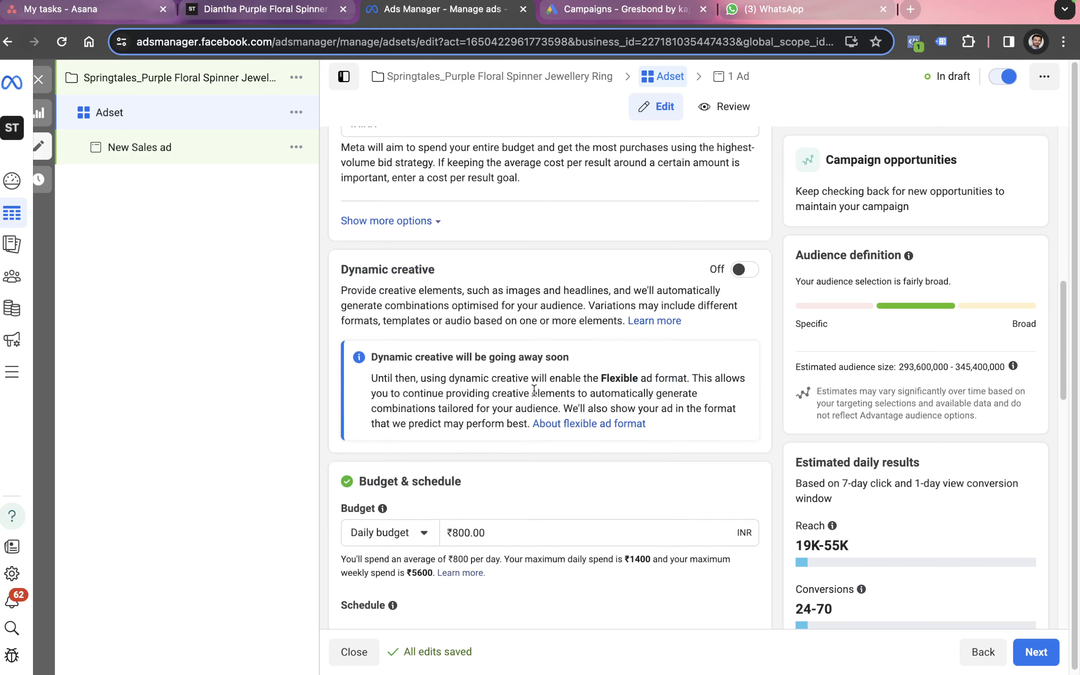
scroll(535, 389, down, 2)
click(504, 374)
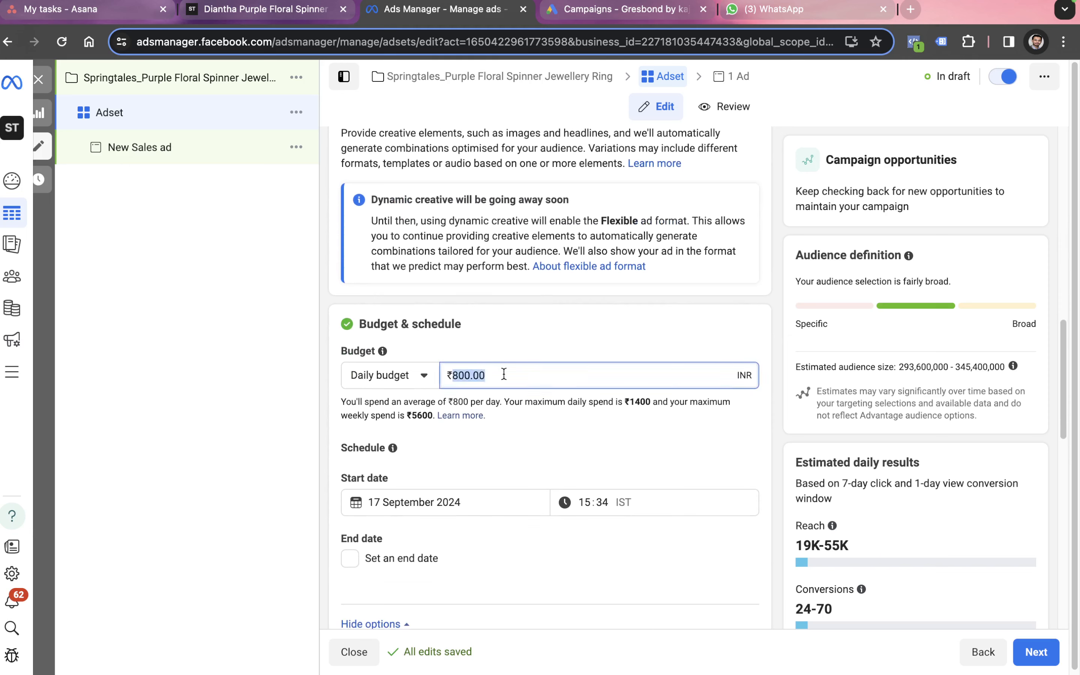
text(400)
click(206, 431)
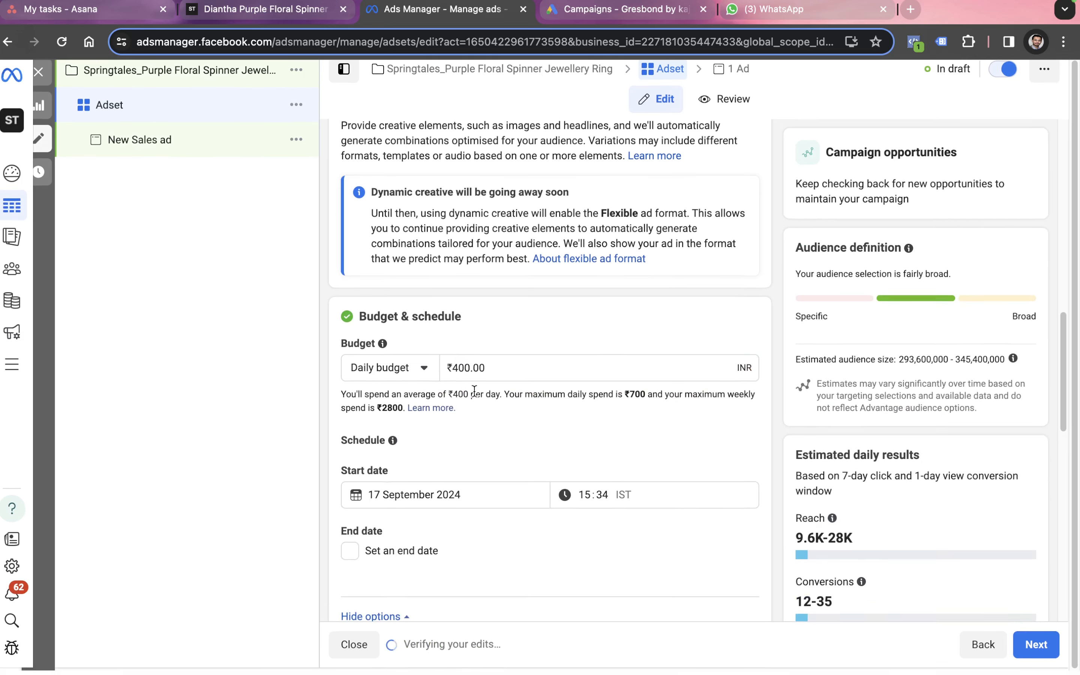
scroll(536, 379, down, 10)
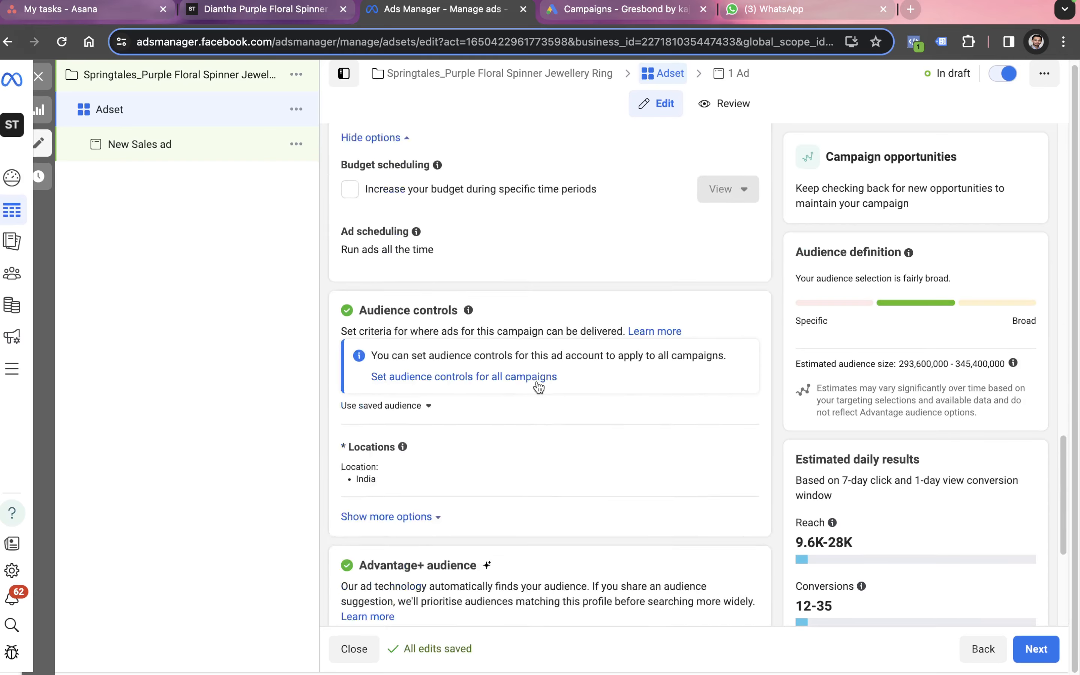
- Expand the optional audience suggestion settings under Advantage+ audience in the ad set
scroll(539, 385, down, 2)
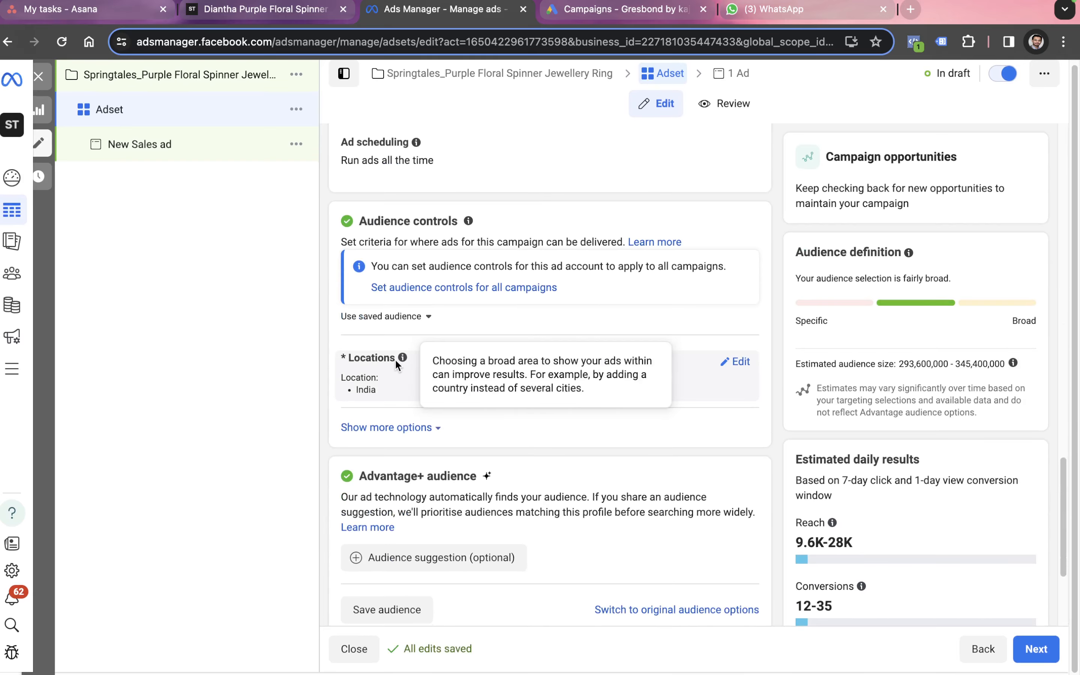
scroll(395, 358, down, 1)
click(447, 513)
scroll(447, 511, down, 3)
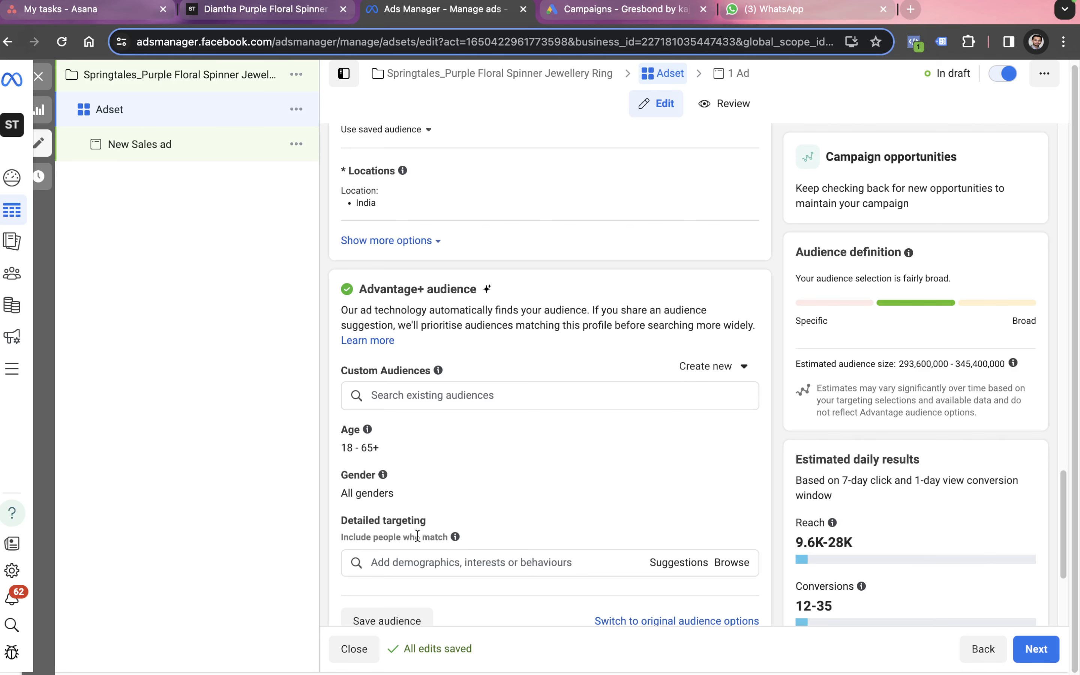
- Replace the ad set's India-wide location targeting with Delhi, Noida (Uttar Pradesh) and Mumbai (Maharashtra)
scroll(449, 222, up, 1)
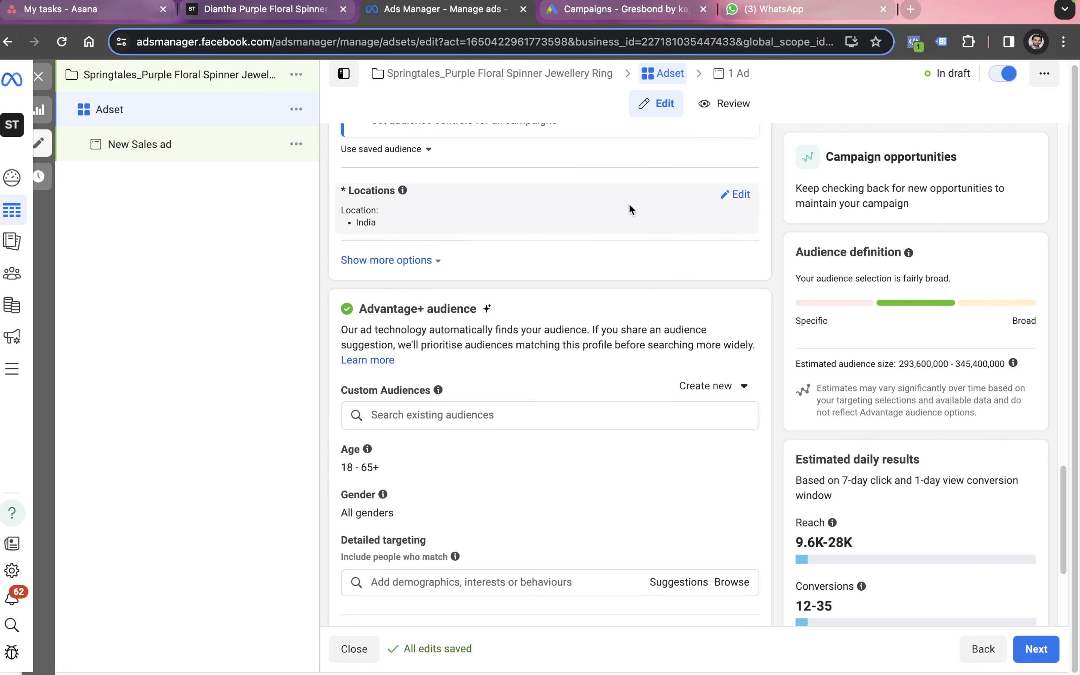
click(737, 195)
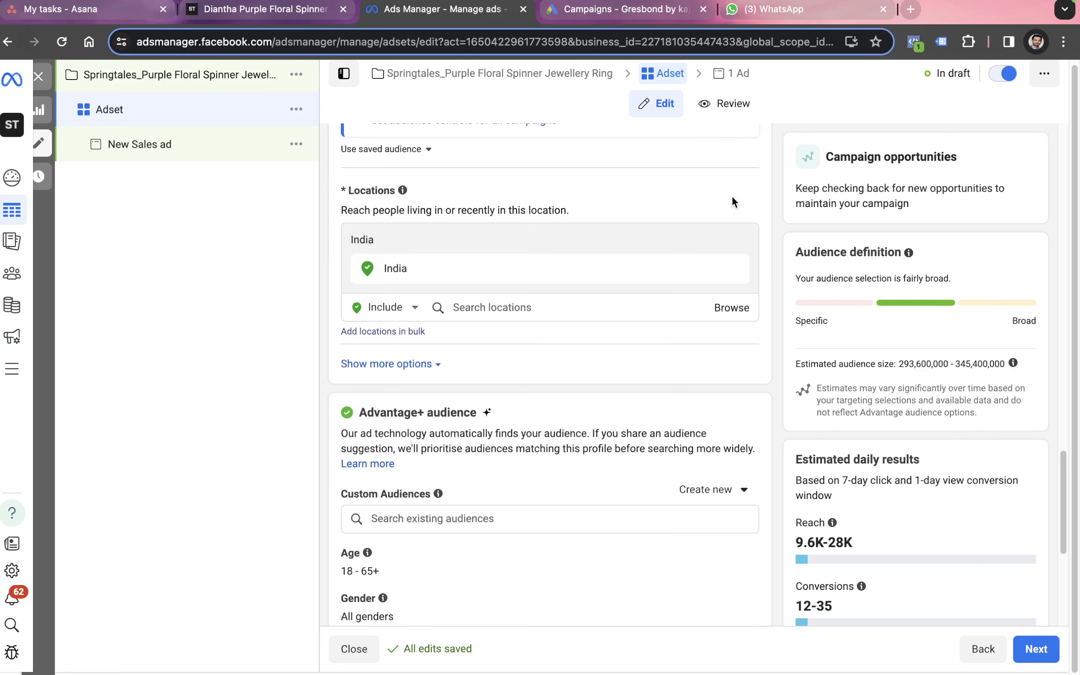
click(469, 307)
text(delhi)
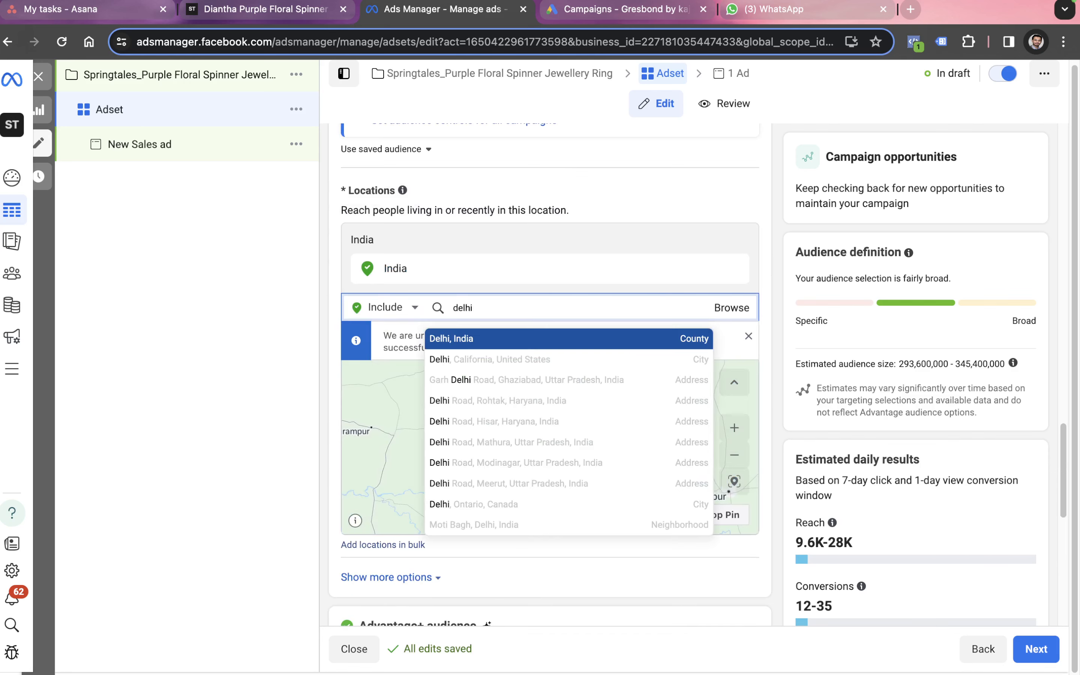
key(Return)
text(noida)
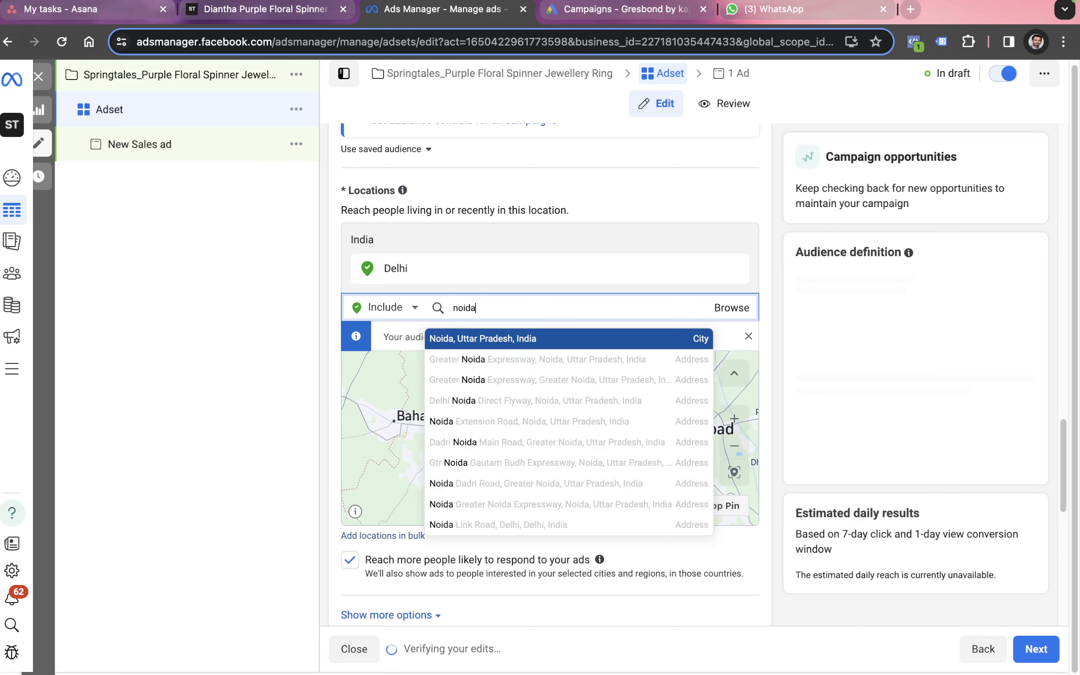
key(Return)
text(mumbai)
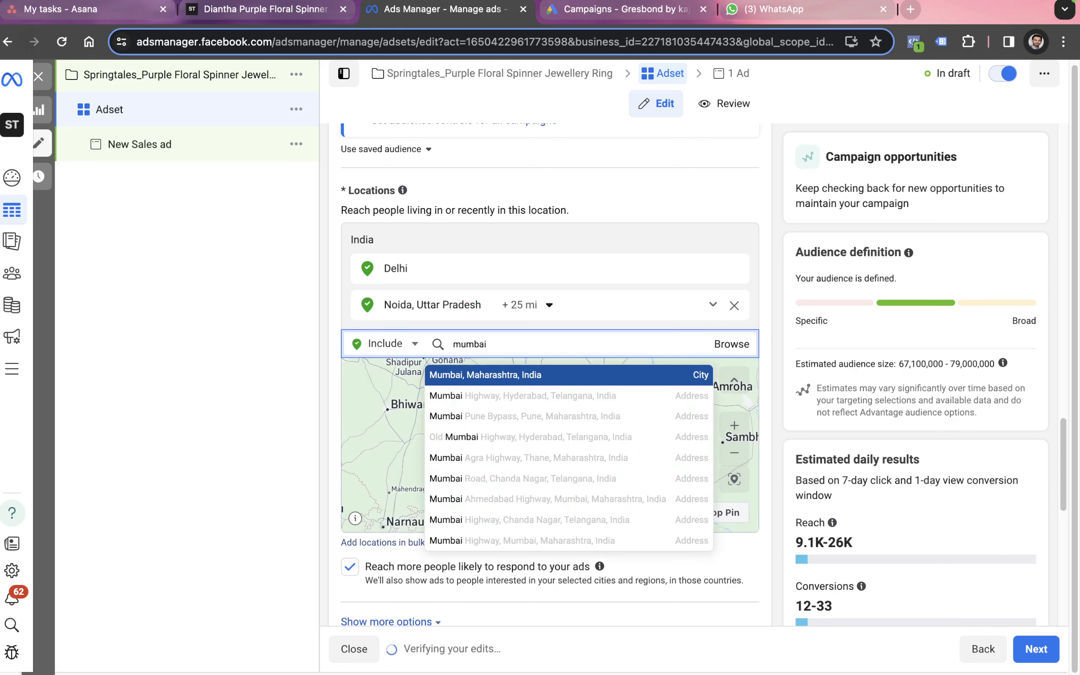
click(519, 375)
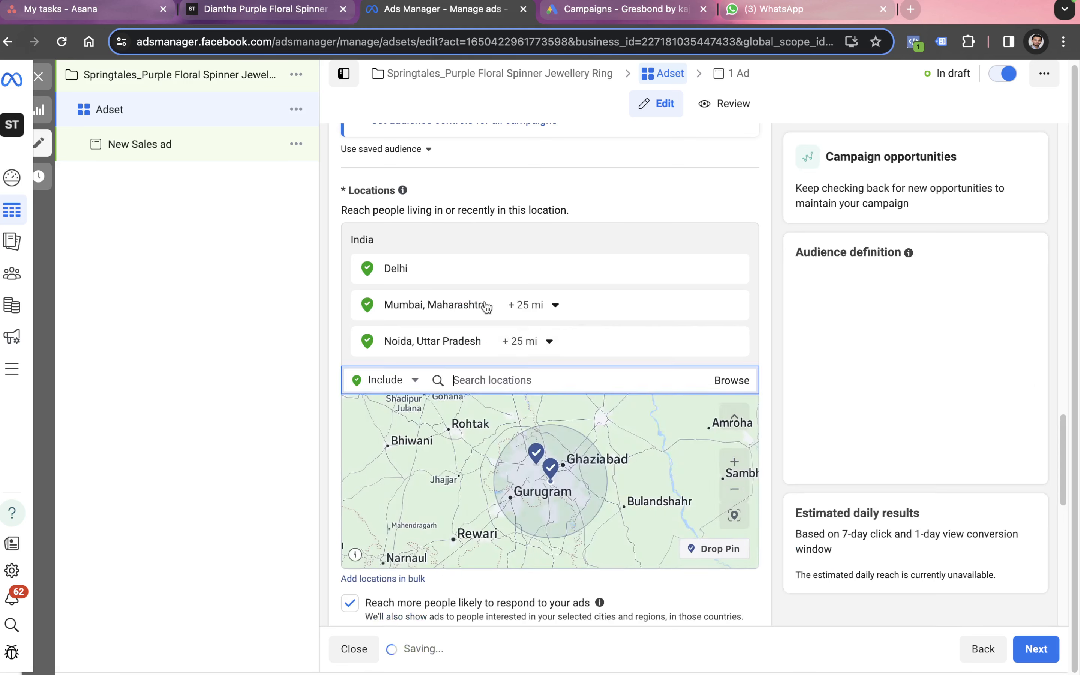
- Restrict the Mumbai and Noida locations to the cities themselves, without a surrounding radius
click(509, 303)
click(535, 333)
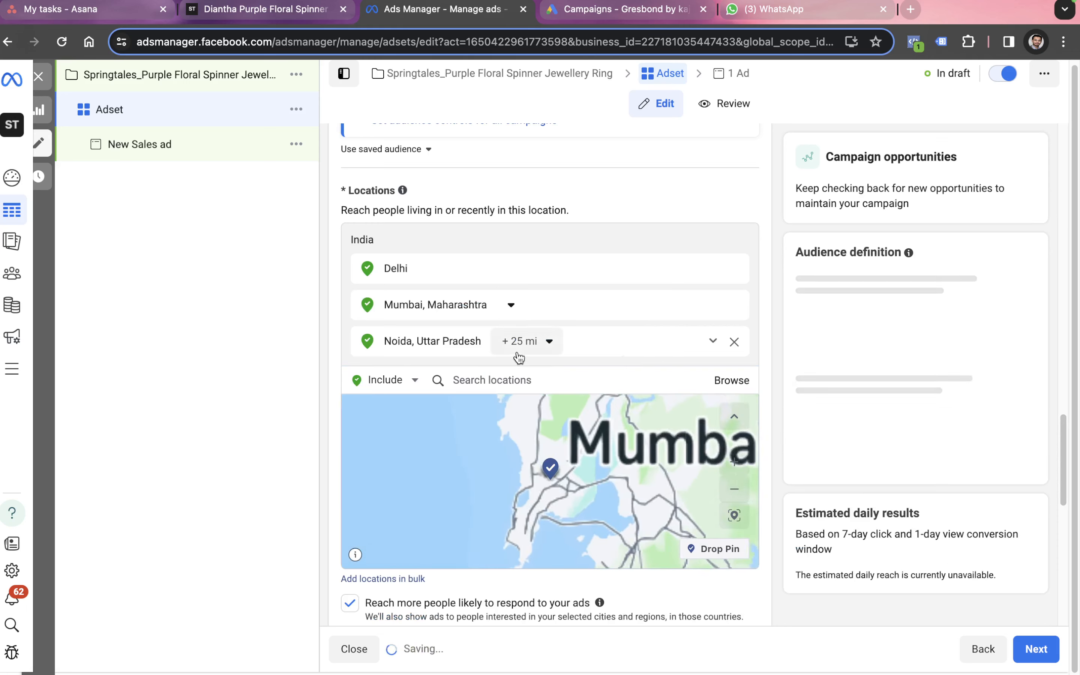
click(524, 347)
click(528, 368)
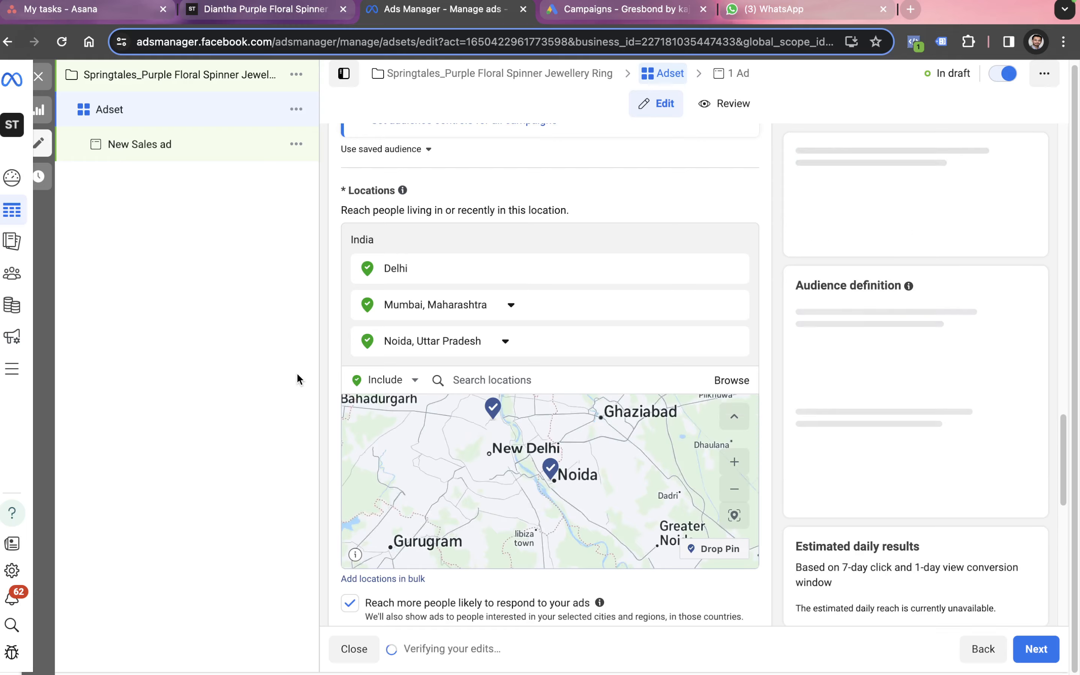
- Set the maximum age in the Advantage+ audience suggestion to 34
scroll(414, 314, down, 2)
scroll(414, 314, down, 9)
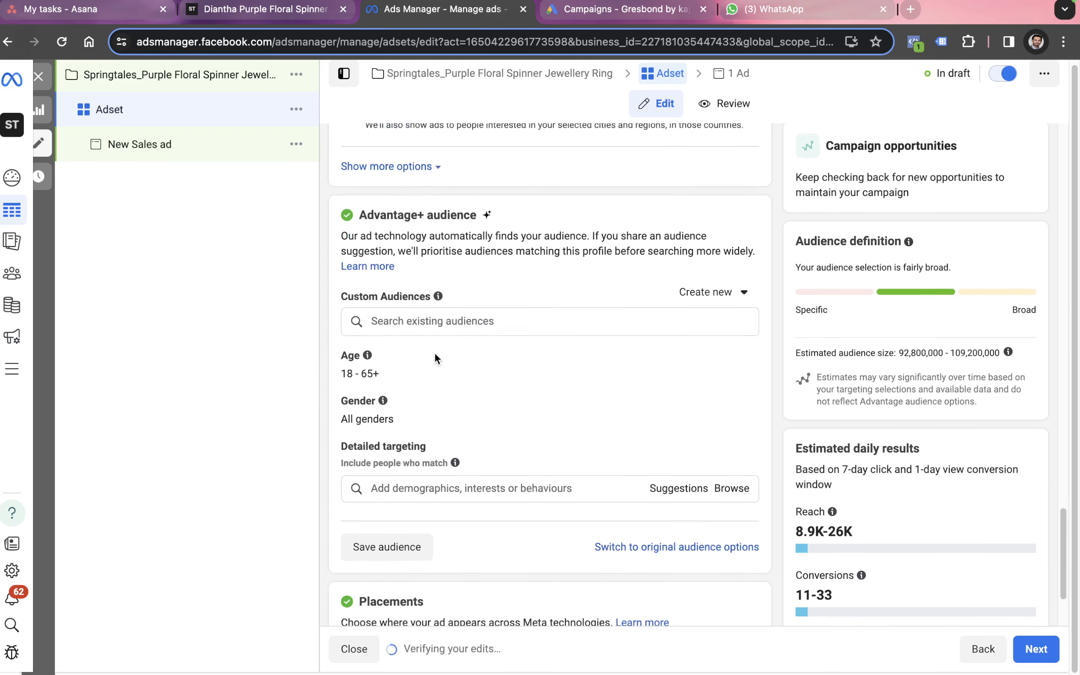
click(738, 320)
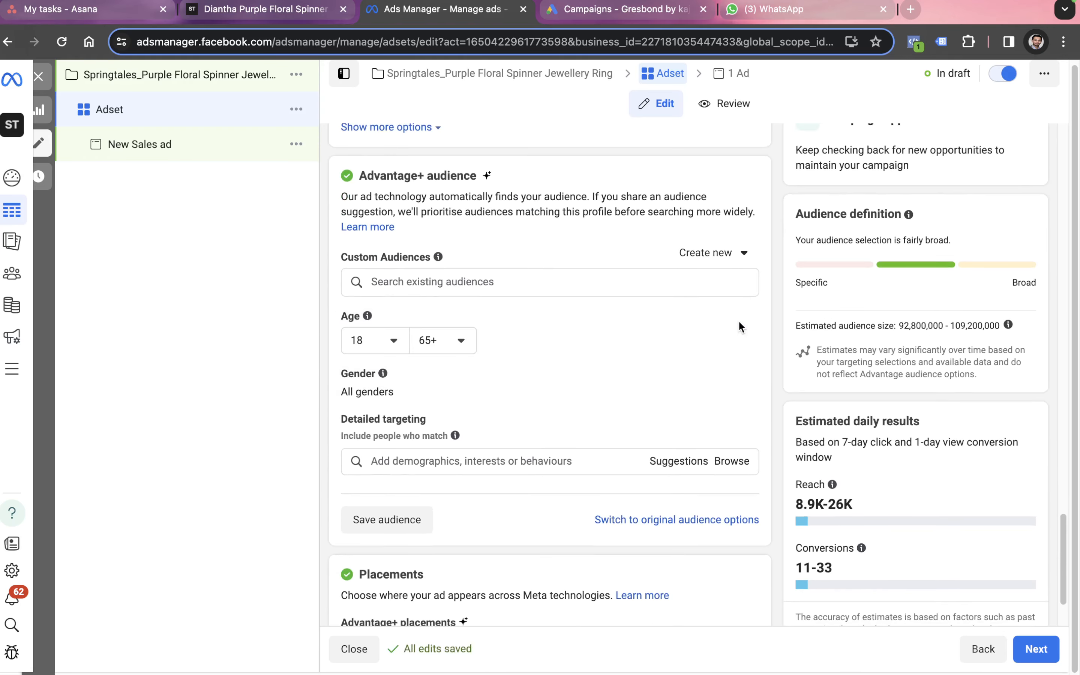
click(451, 340)
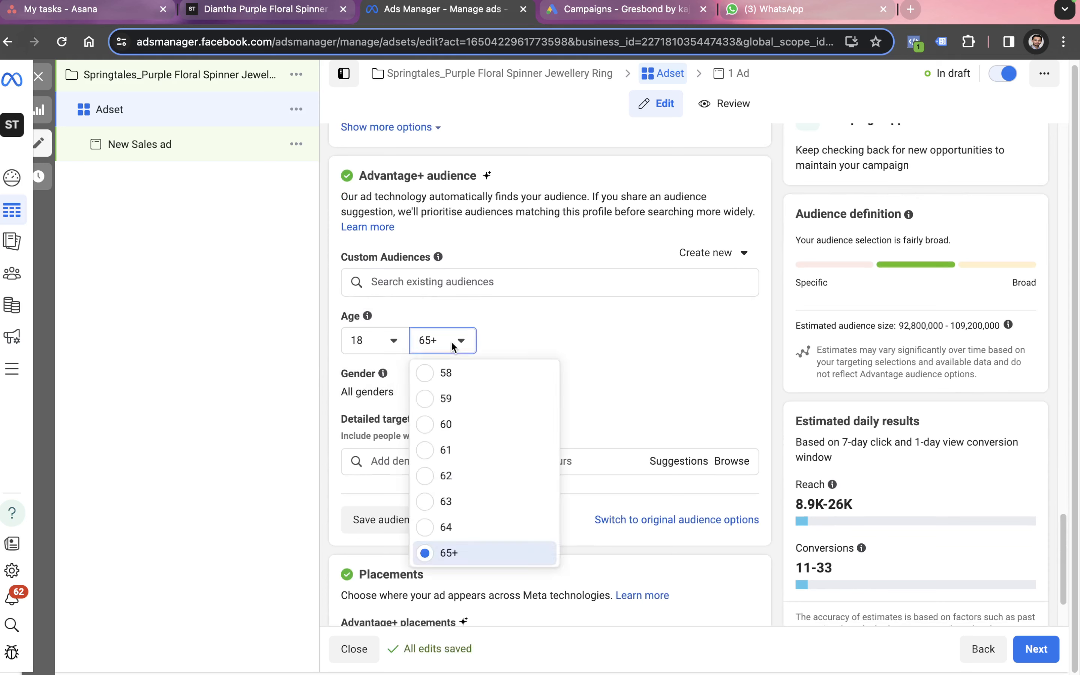
scroll(451, 494, up, 2)
scroll(452, 495, up, 5)
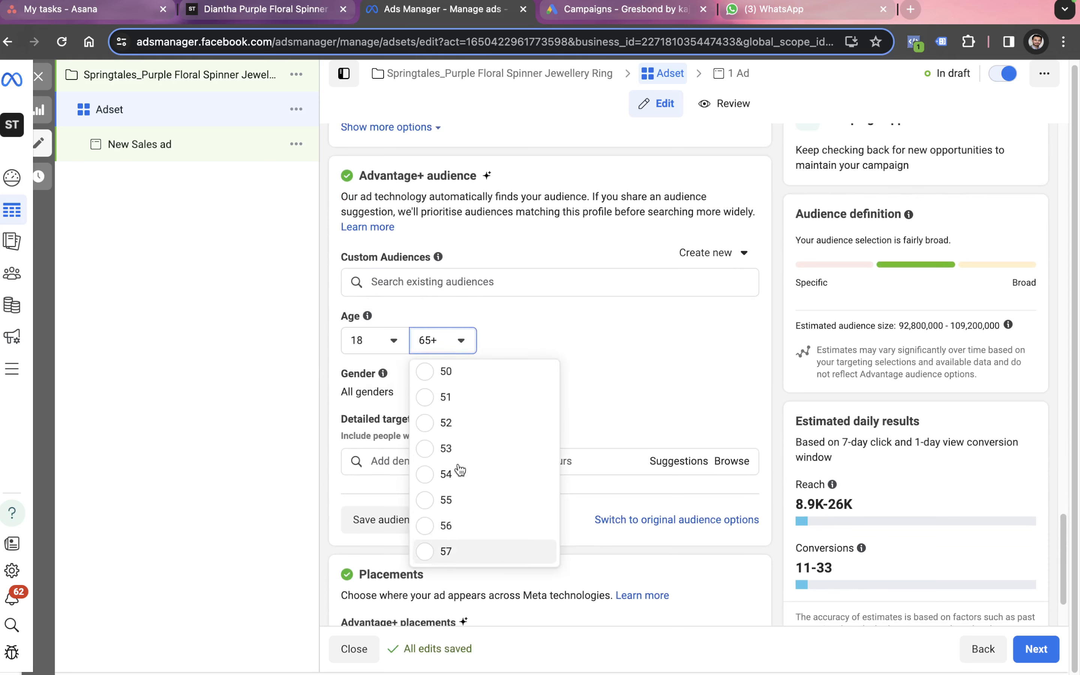
scroll(460, 469, up, 5)
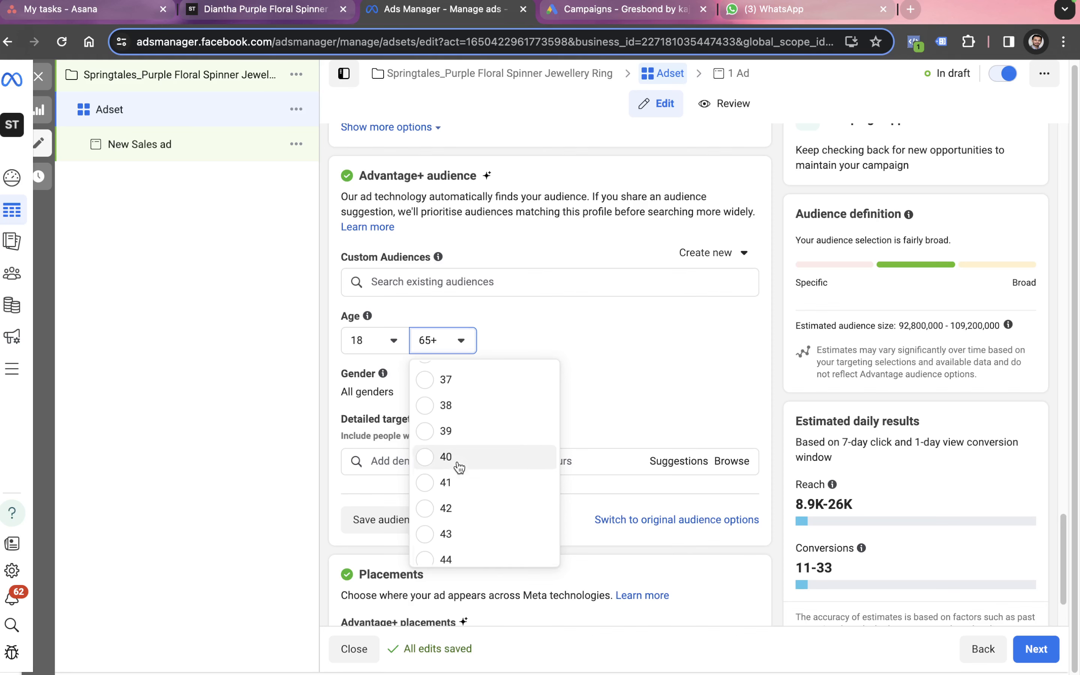
scroll(434, 415, up, 1)
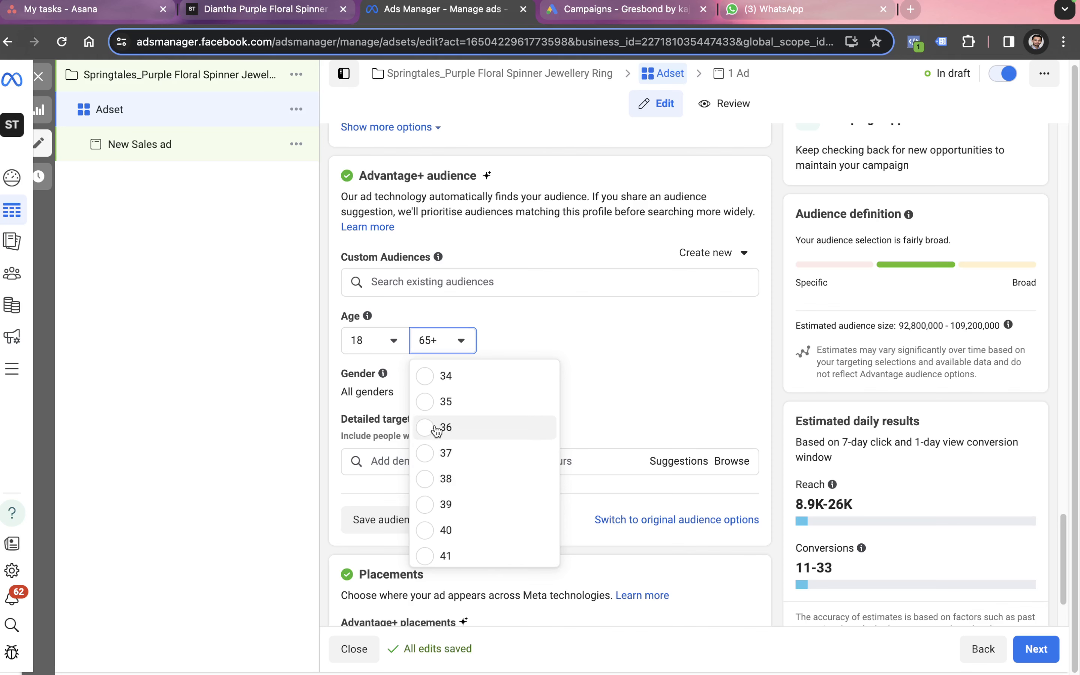
click(429, 382)
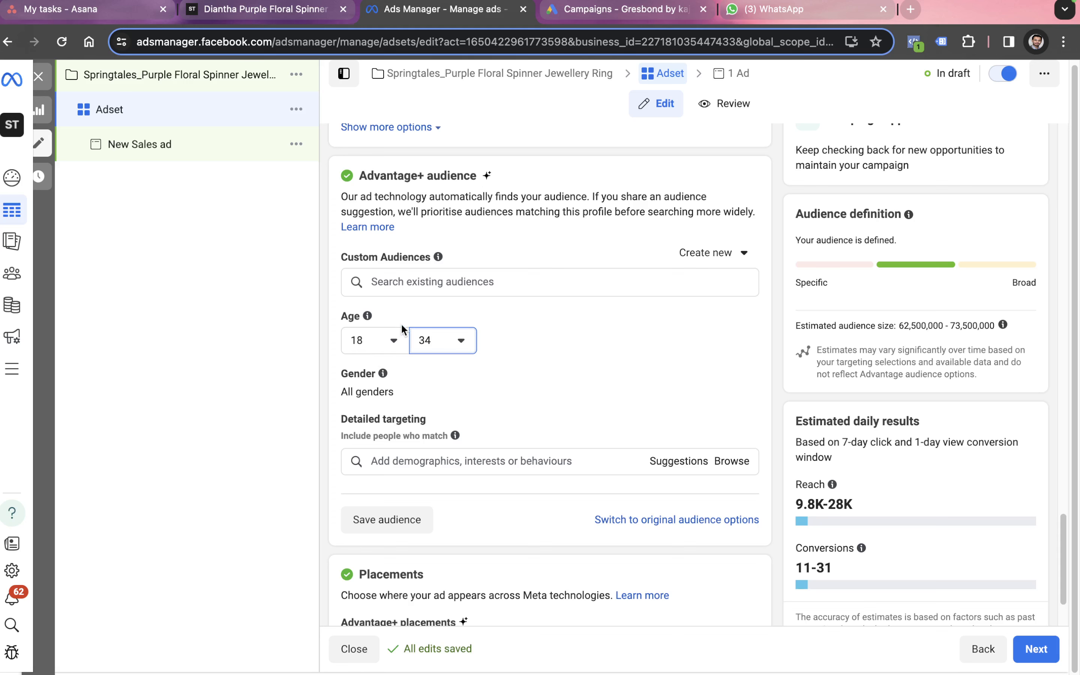
- Set the audience suggestion's gender to Women
mouse_move(444, 392)
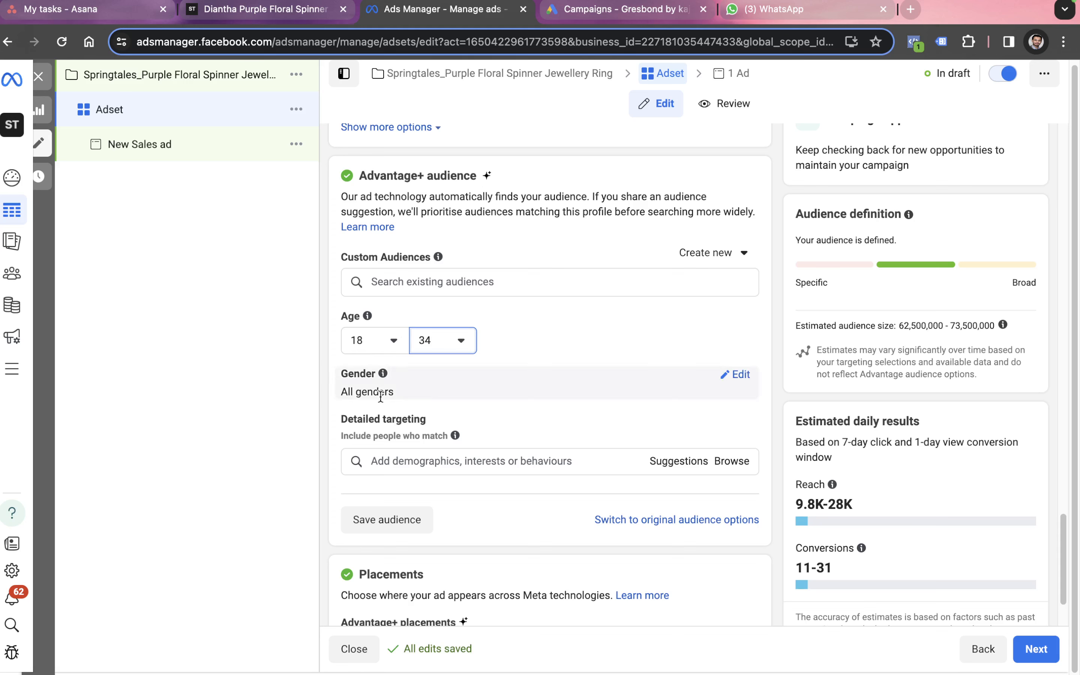
click(741, 375)
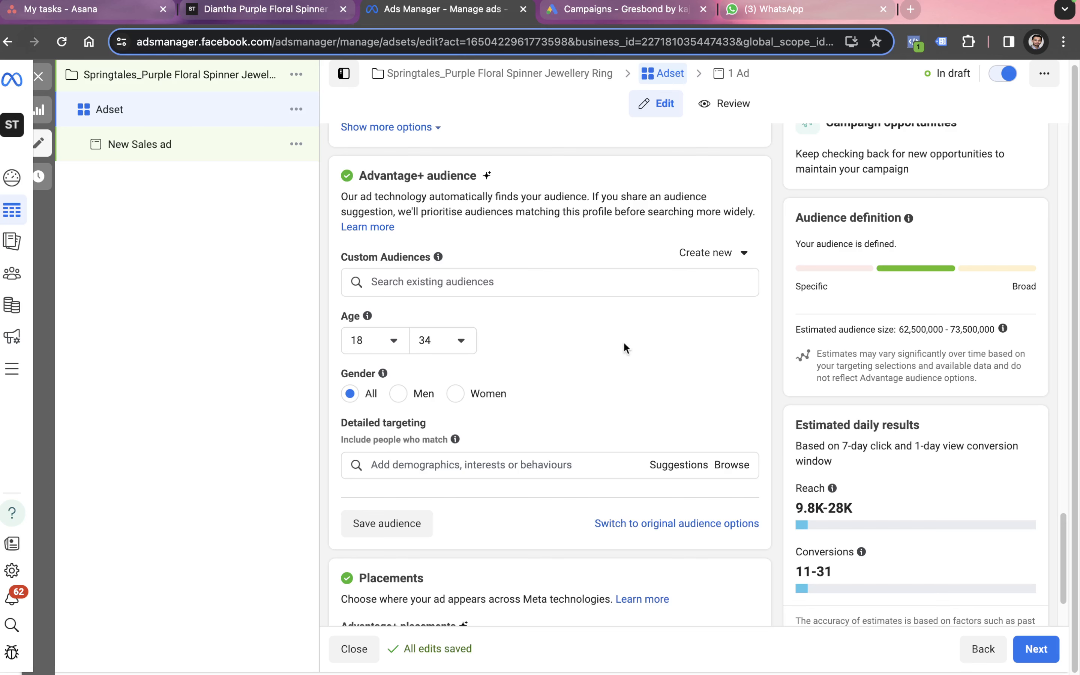
click(455, 394)
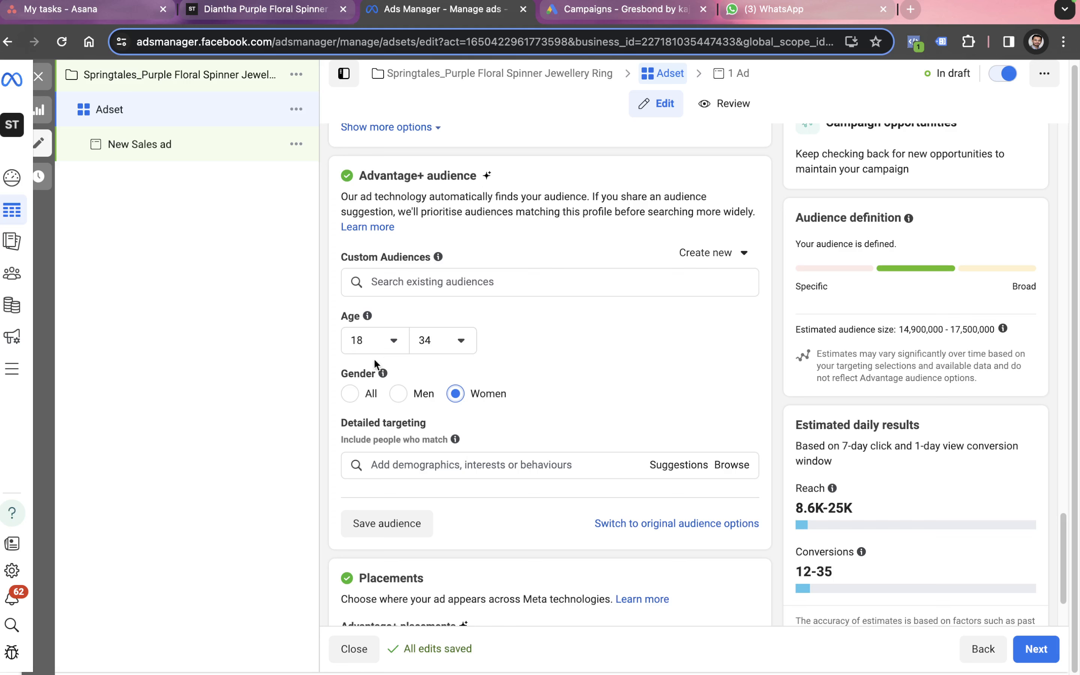
- Find the Engaged shoppers purchase behaviour and add it to the audience's detailed targeting
click(484, 463)
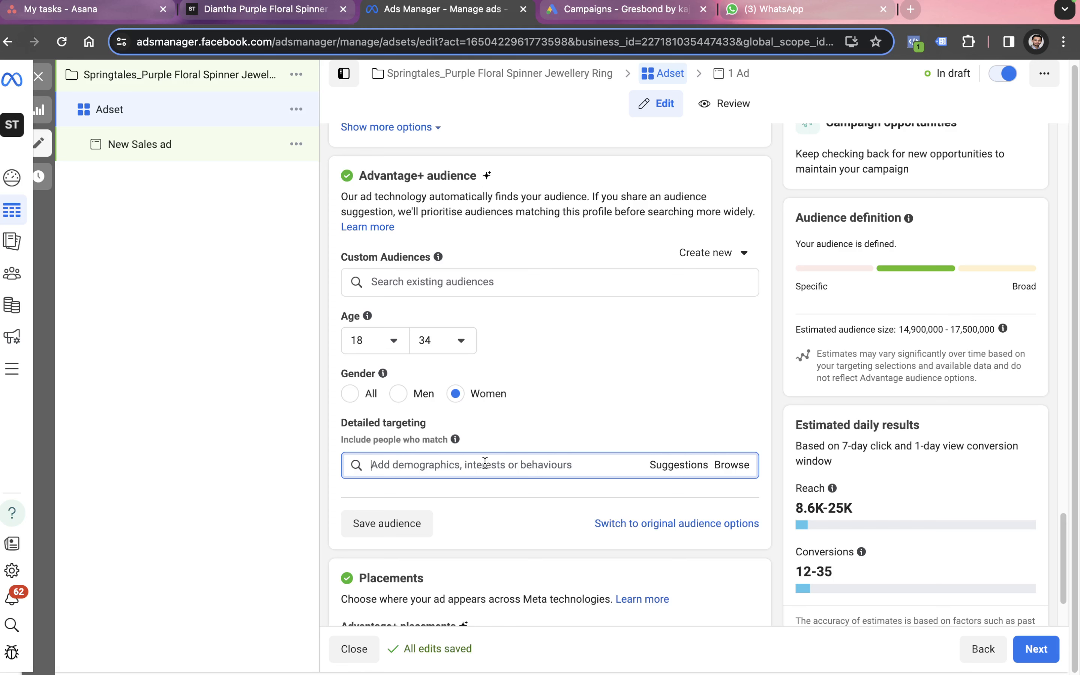
text(enga)
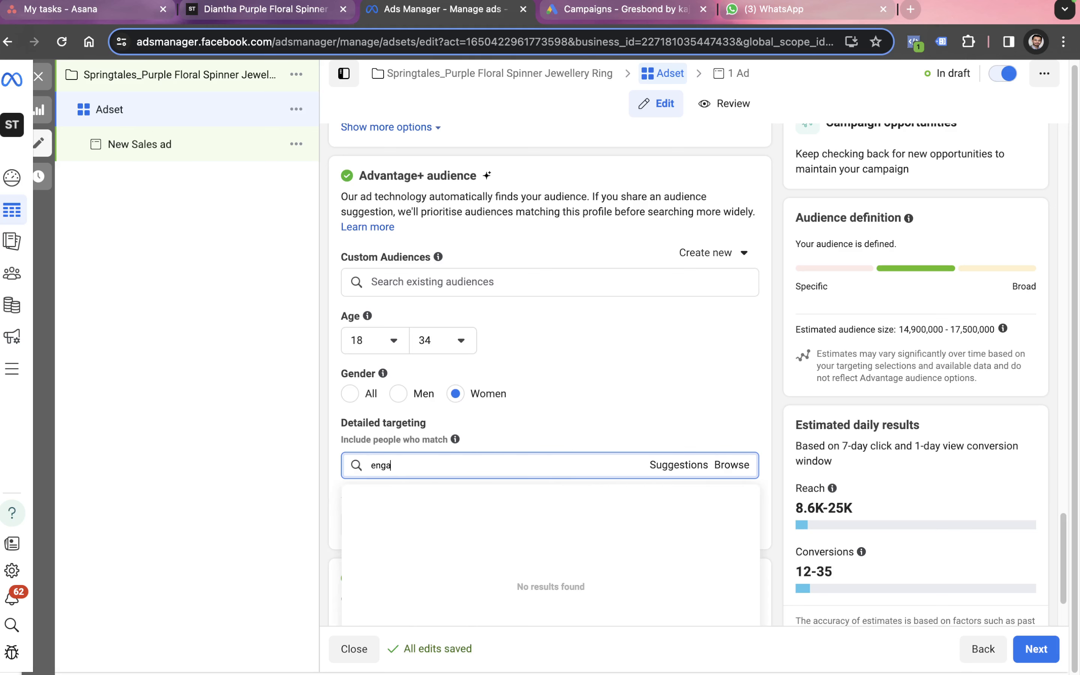
text(ged shopper)
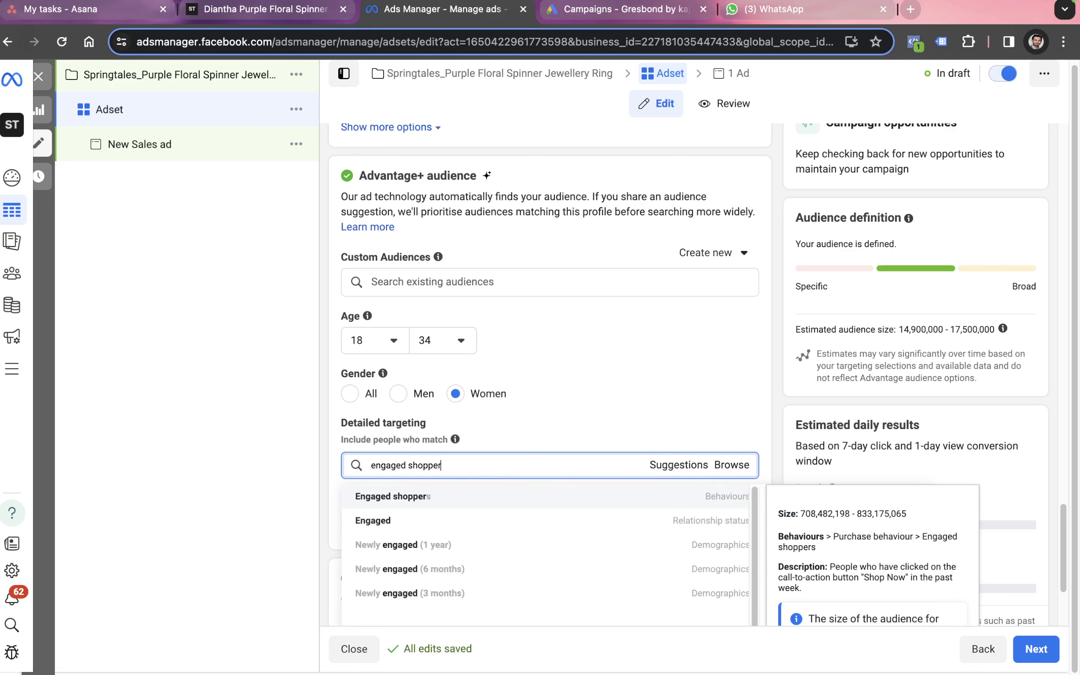
click(559, 495)
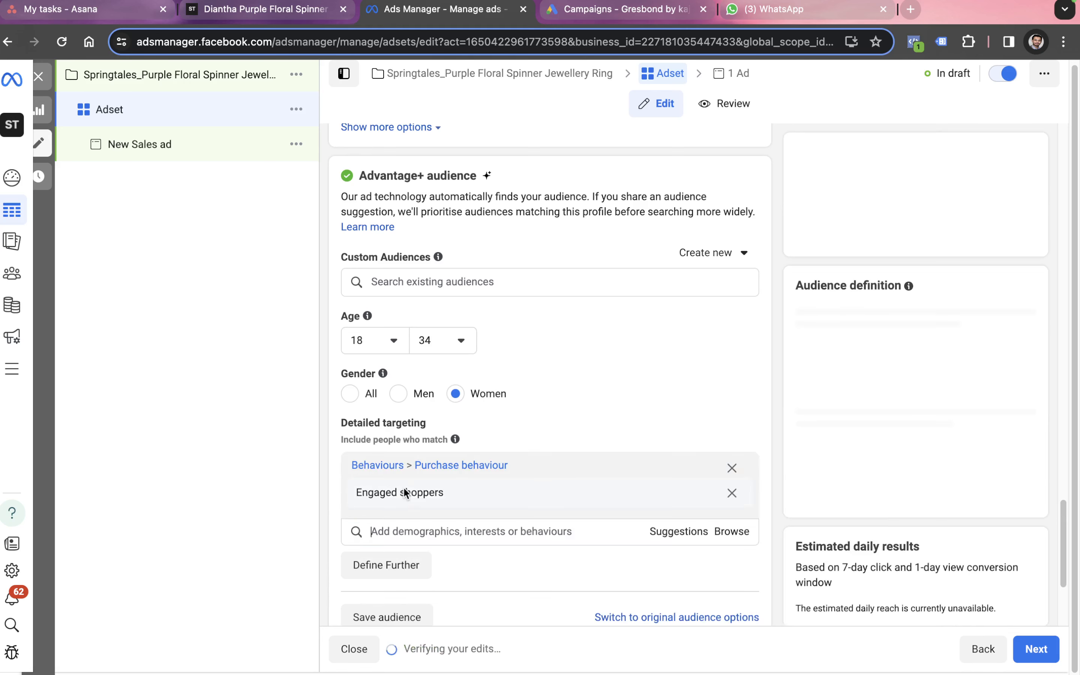
- Look over the top-level categories available for detailed targeting and close the list
mouse_move(405, 493)
scroll(415, 496, down, 3)
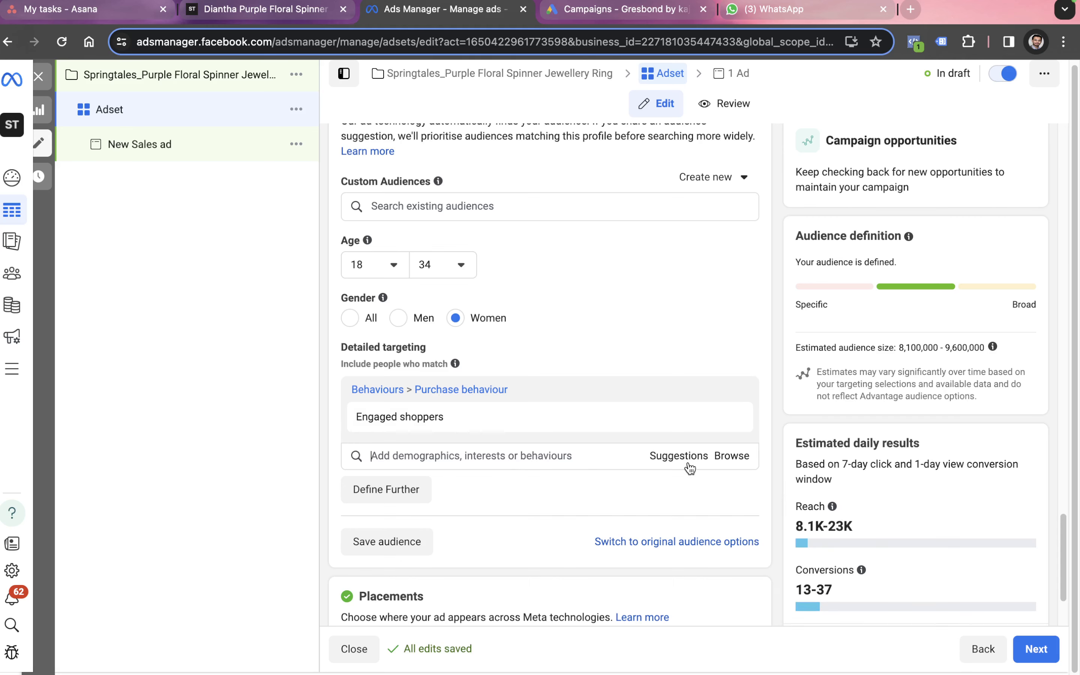
click(721, 456)
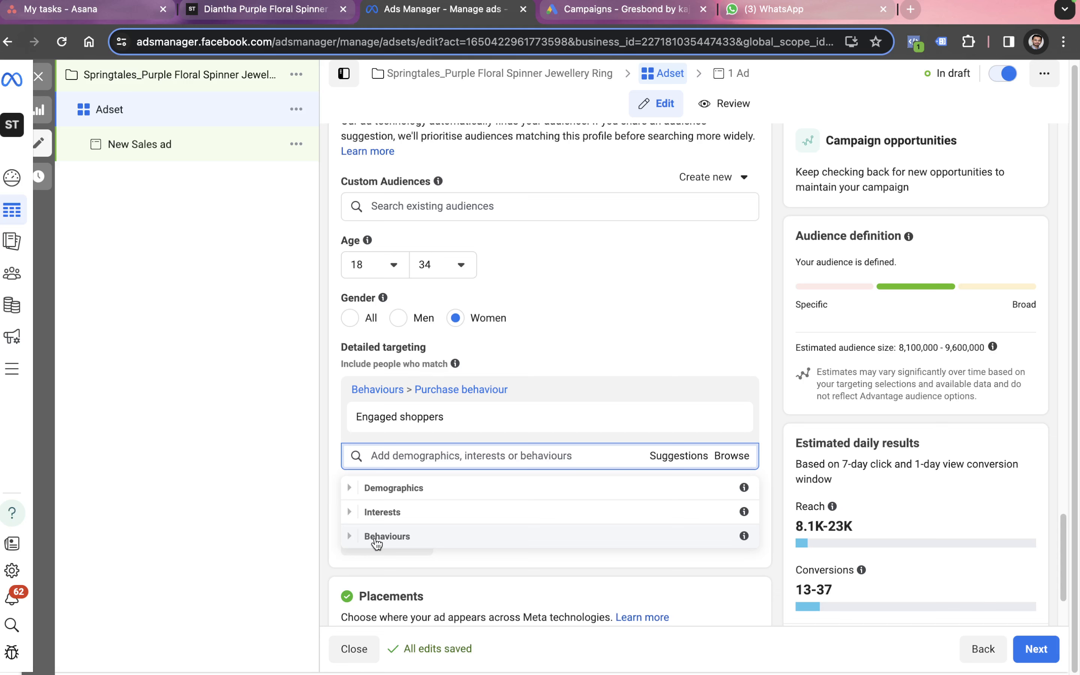
click(266, 527)
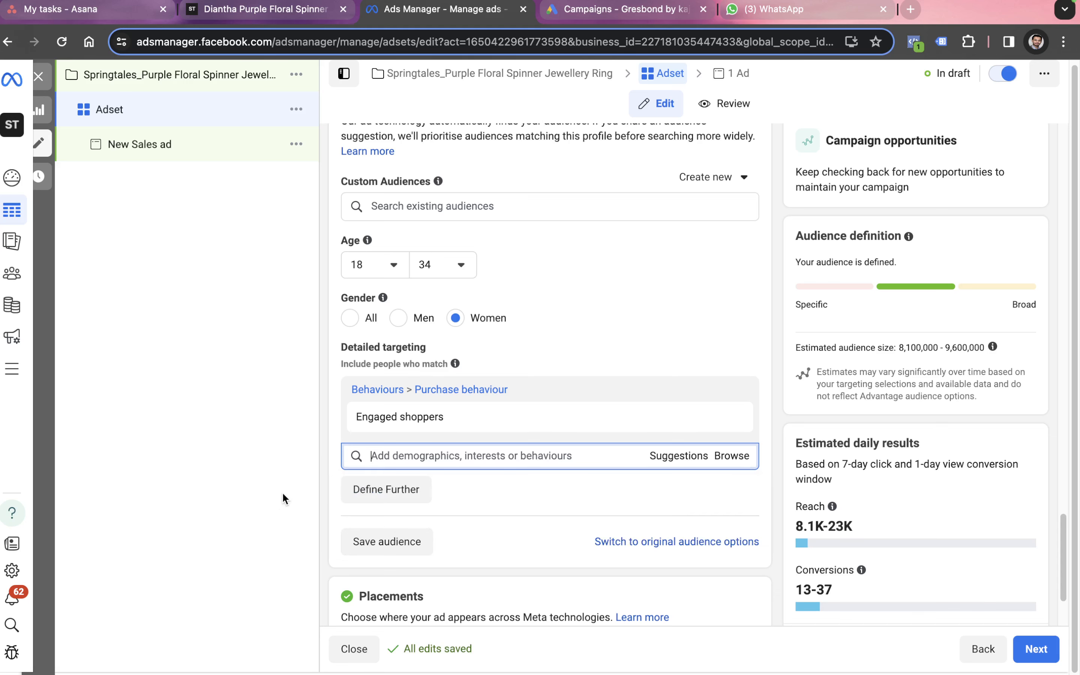
- Define the detailed targeting further by adding a must-also-match condition below Engaged shoppers
mouse_move(377, 415)
click(397, 491)
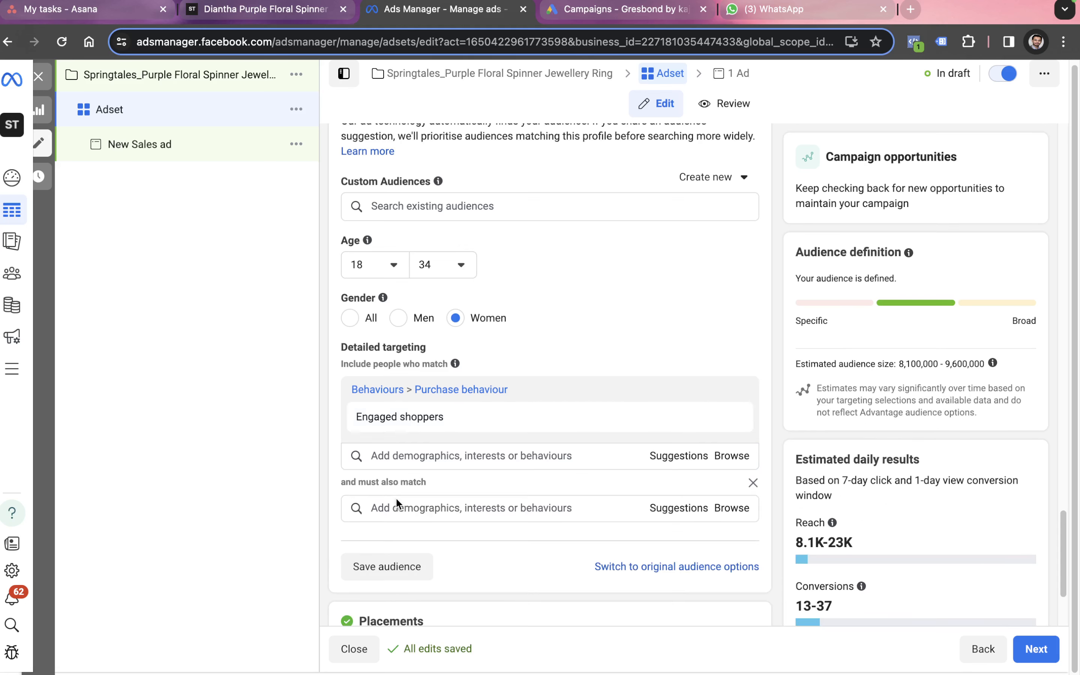
click(410, 509)
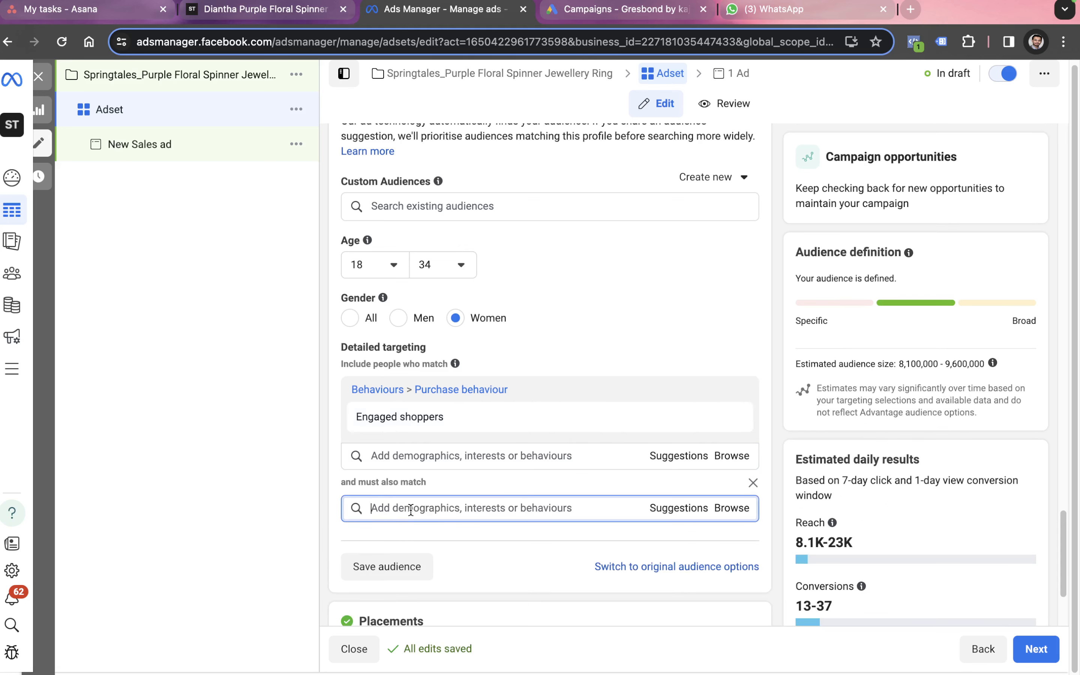
text(jewe)
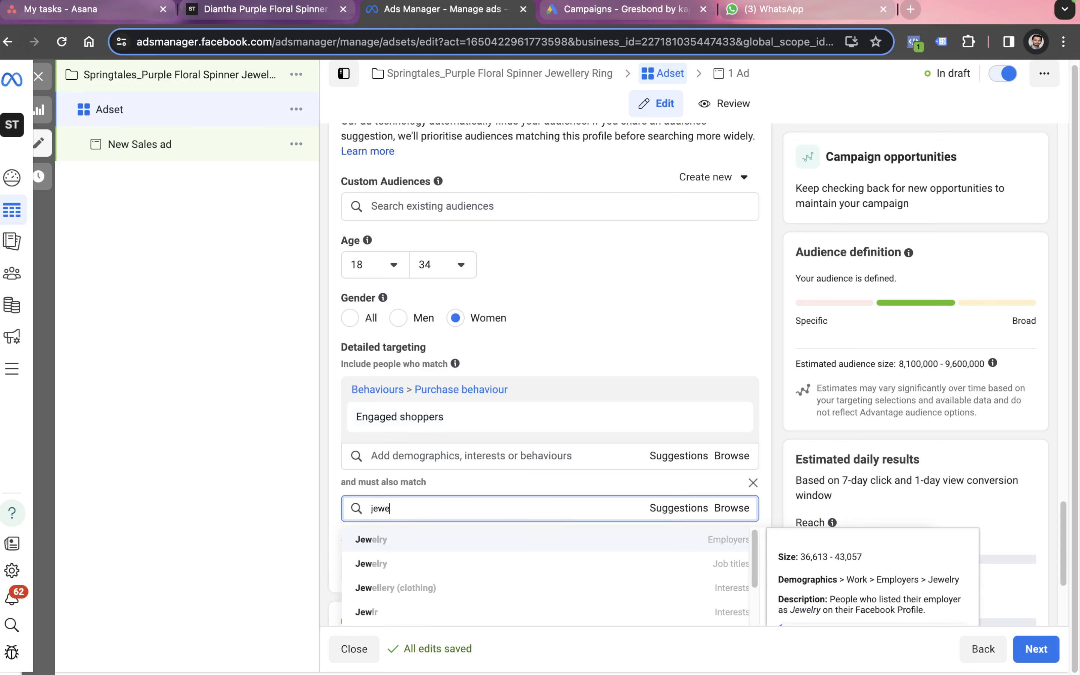
text(lry)
key(BackSpace)
key(BackSpace)
key(BackSpace)
key(BackSpace)
key(BackSpace)
key(BackSpace)
key(BackSpace)
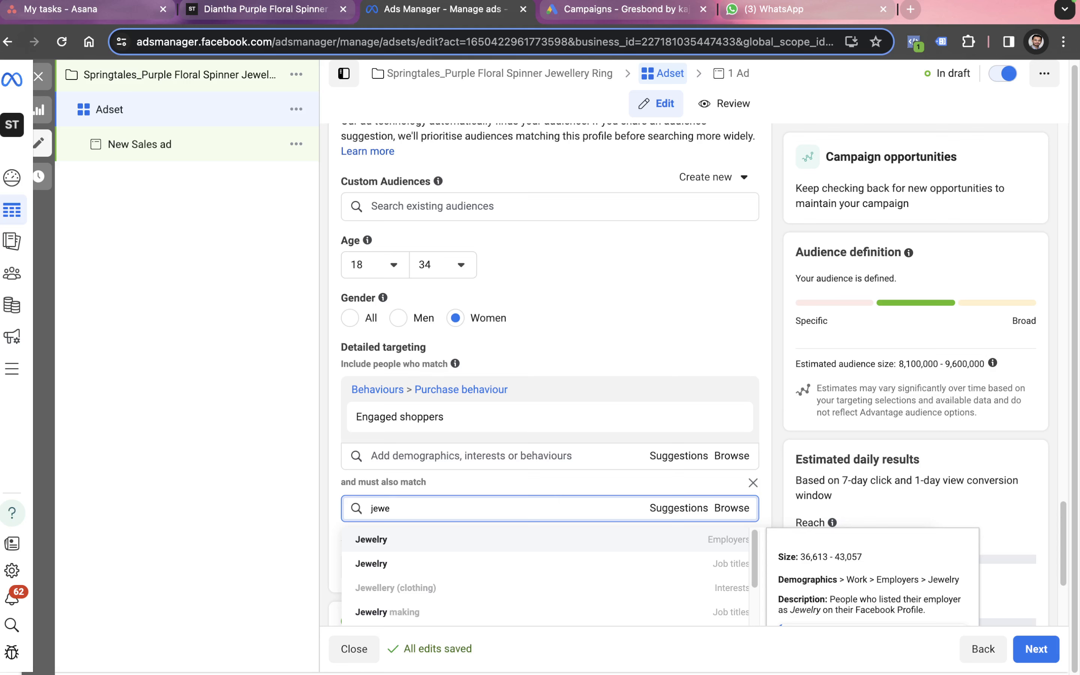
- Search for "ring" and add the Ring (jewellery) interest to the must-also-match condition
text(ring)
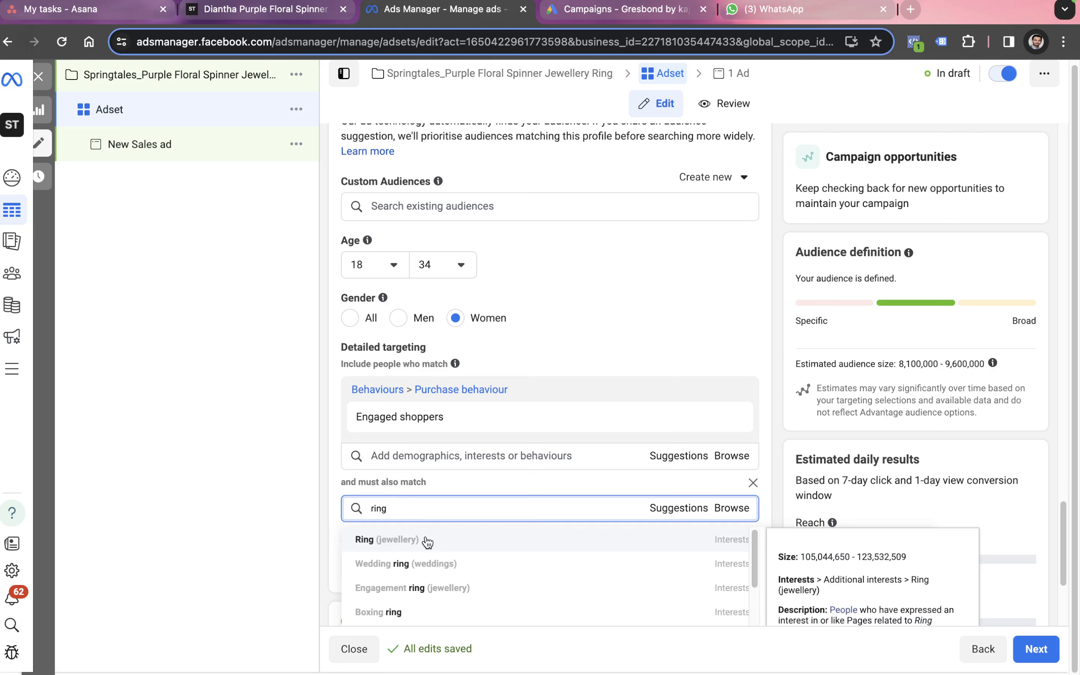
click(428, 540)
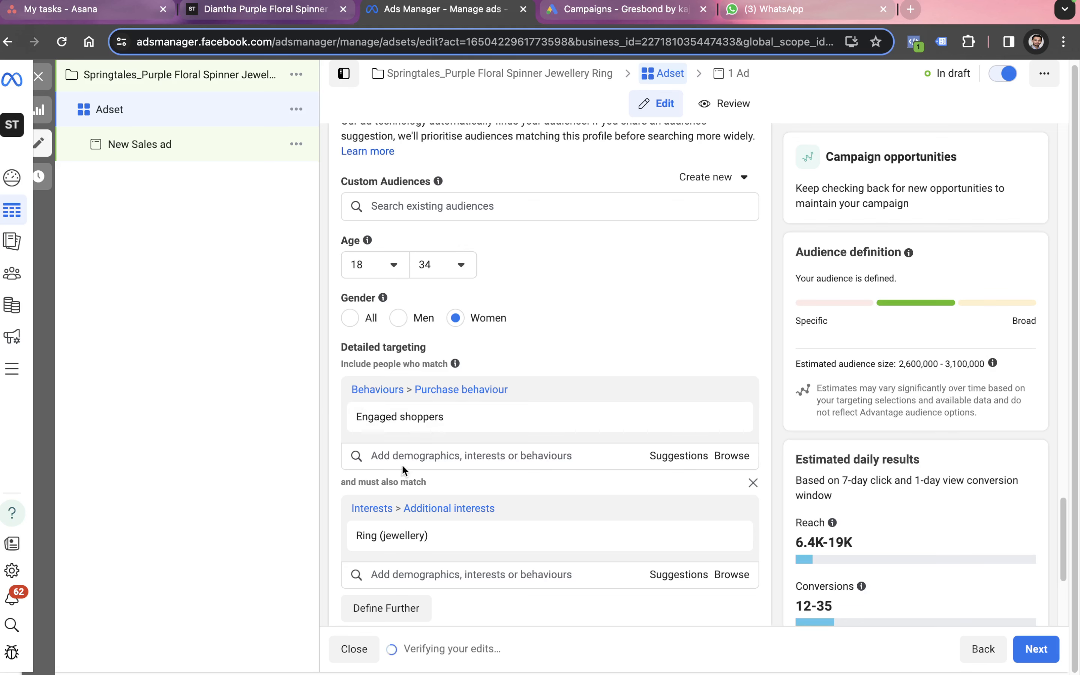
mouse_move(427, 423)
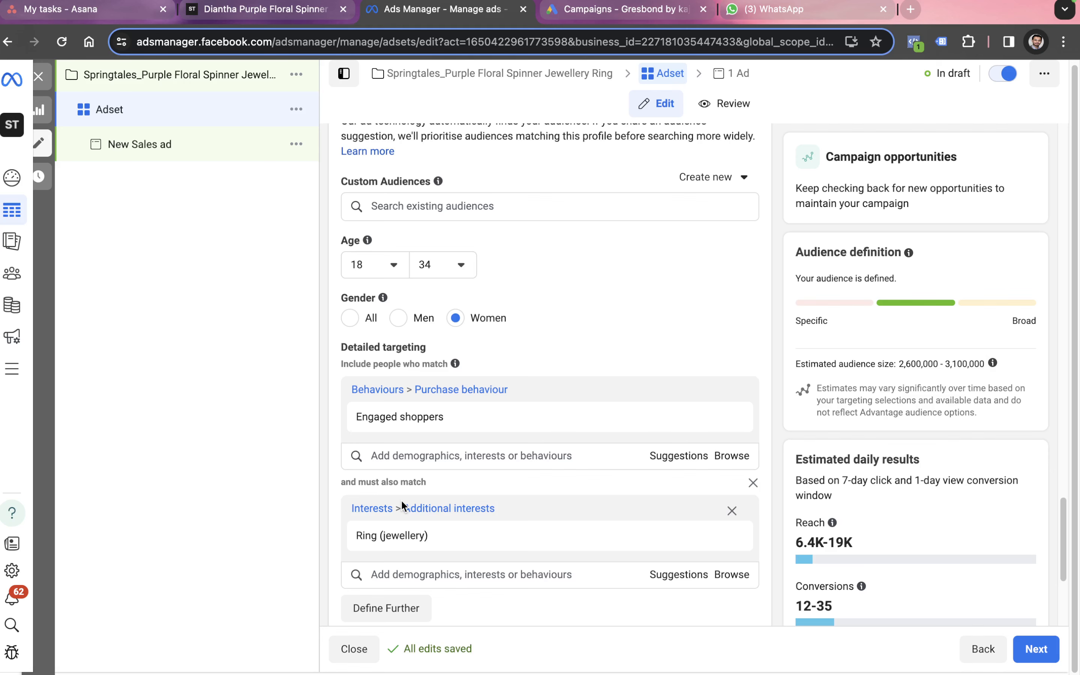
scroll(609, 426, down, 2)
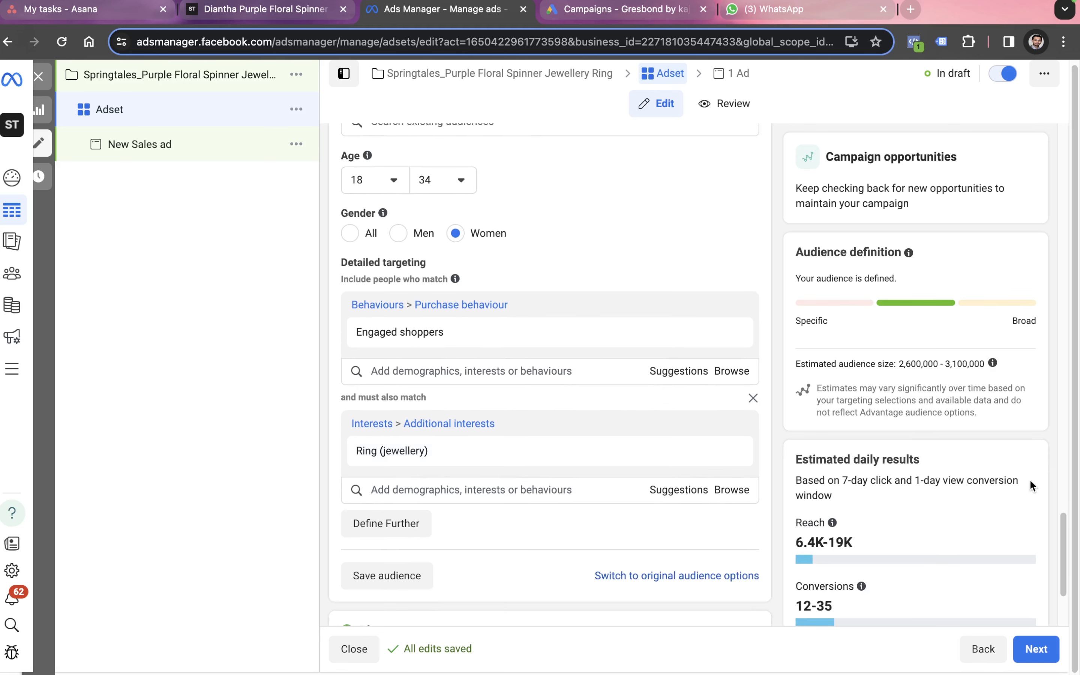
- Review the ad set's audience targeting, locations, budget and schedule, and placements alongside its estimated daily results
scroll(1020, 437, down, 4)
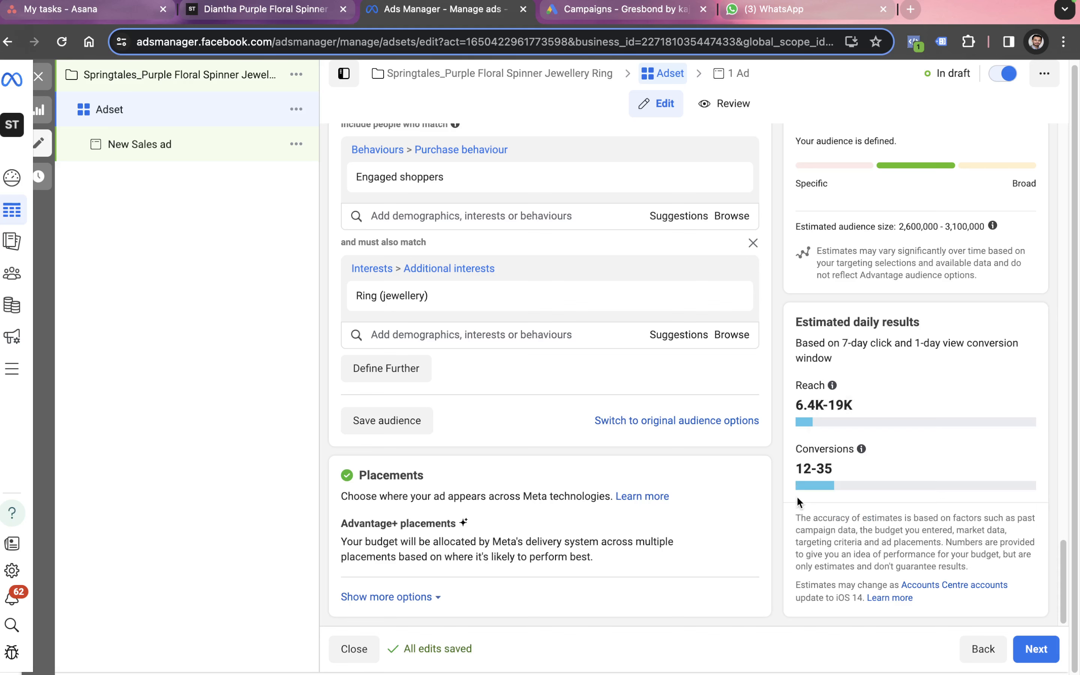
scroll(796, 496, up, 10)
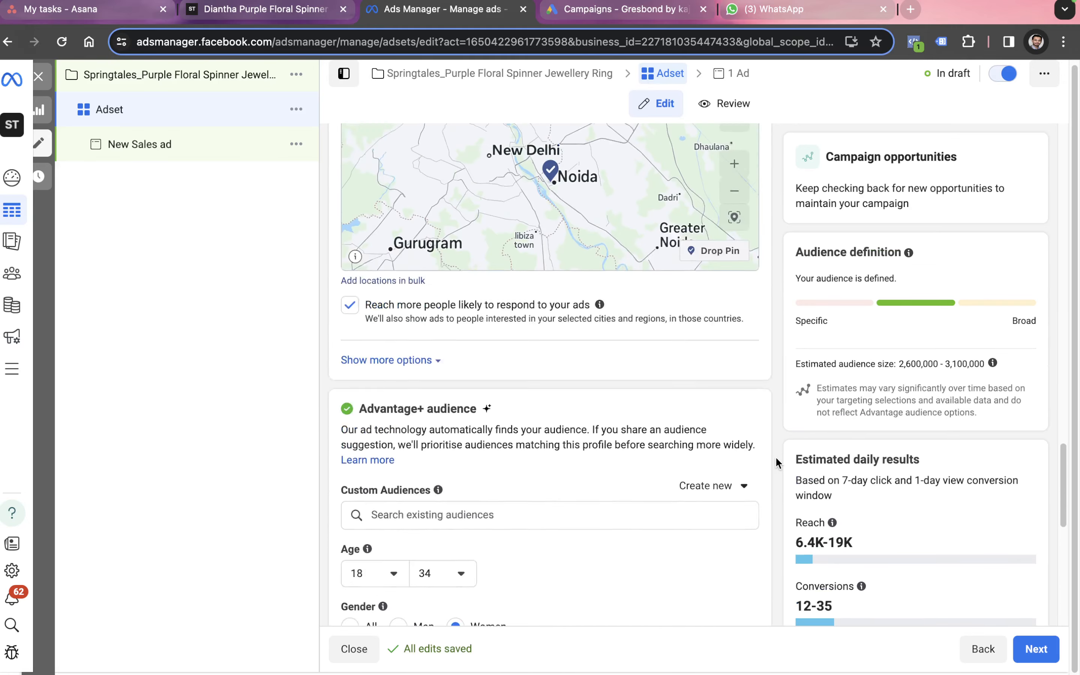
scroll(779, 463, up, 10)
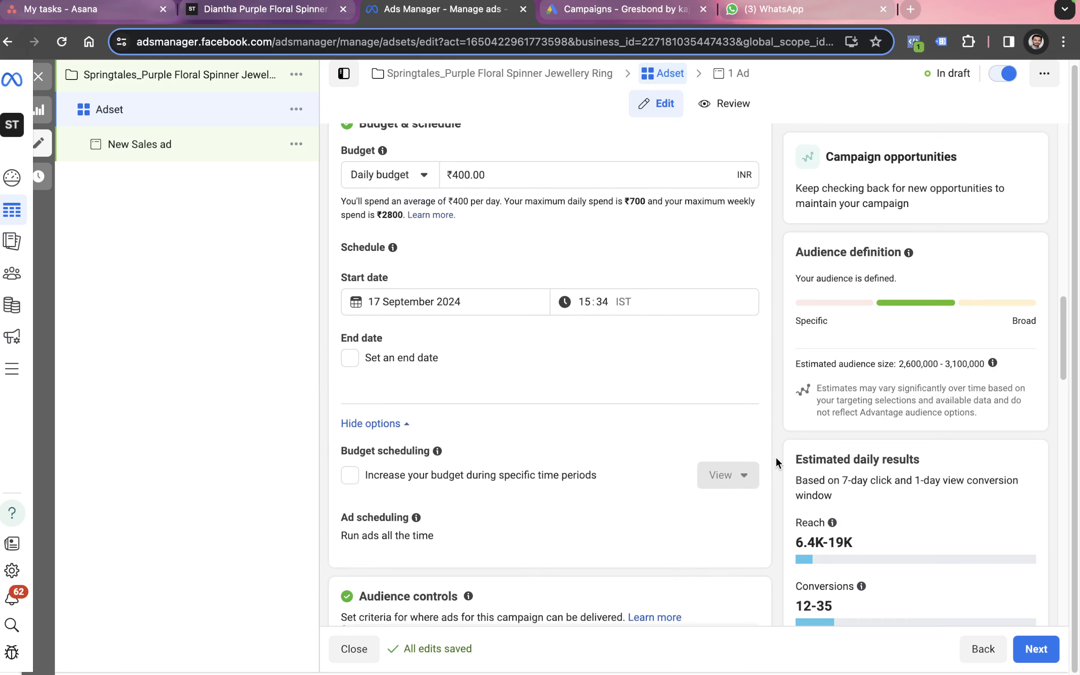
scroll(776, 463, up, 4)
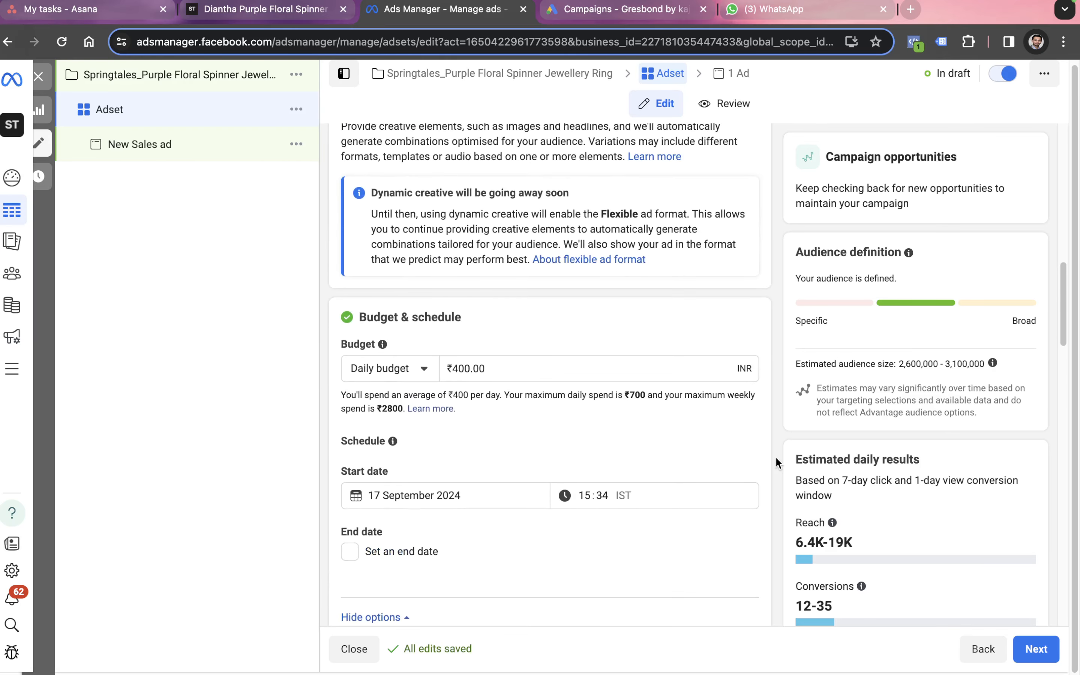
scroll(776, 464, down, 15)
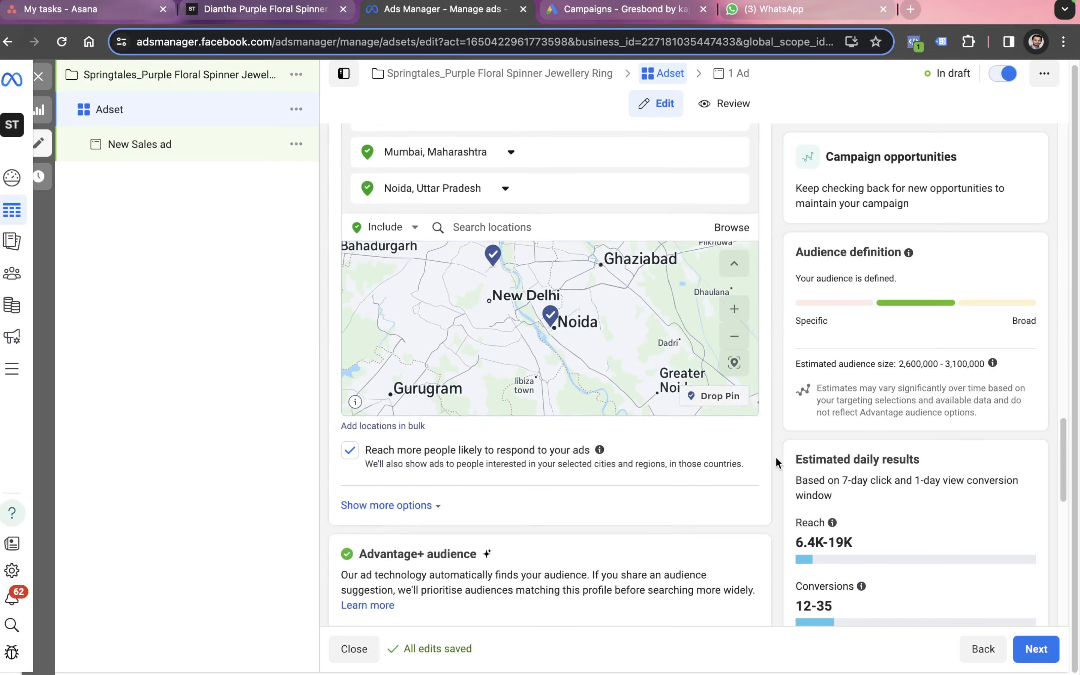
scroll(776, 464, down, 13)
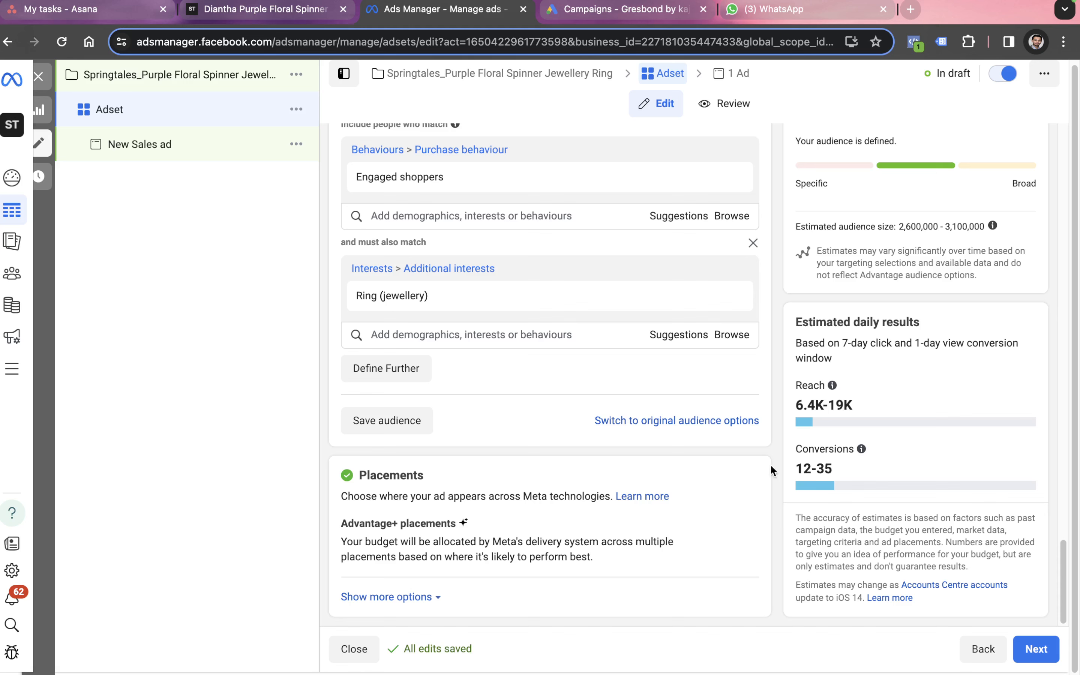
- Switch the ad set's placements from Advantage+ placements to Manual placements
click(739, 525)
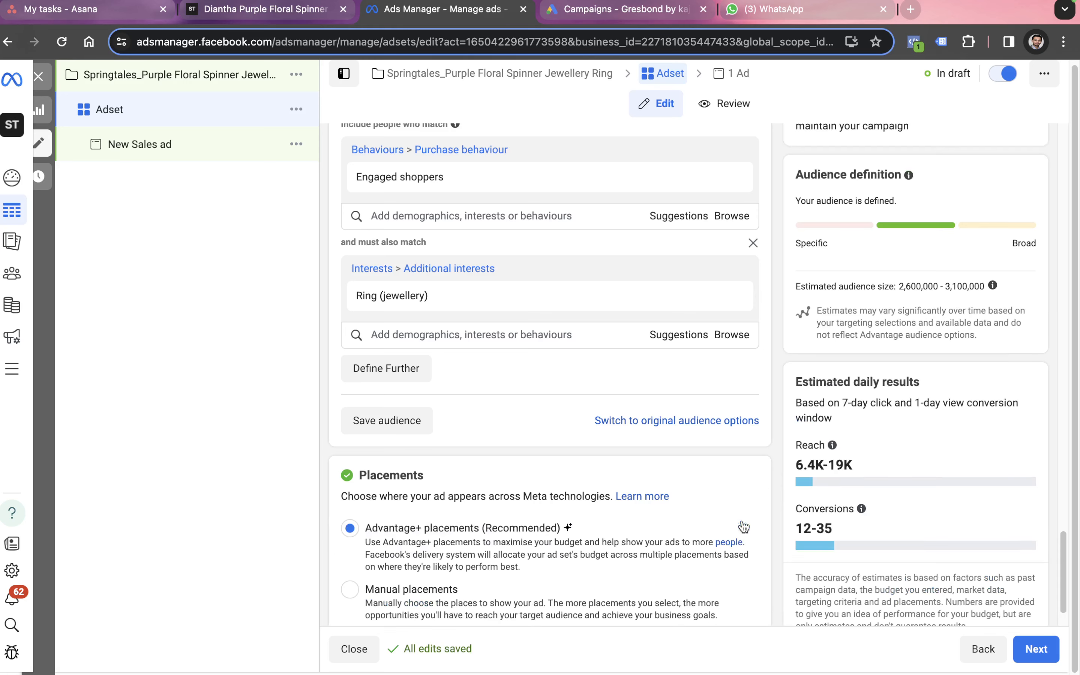
scroll(353, 359, down, 2)
click(351, 529)
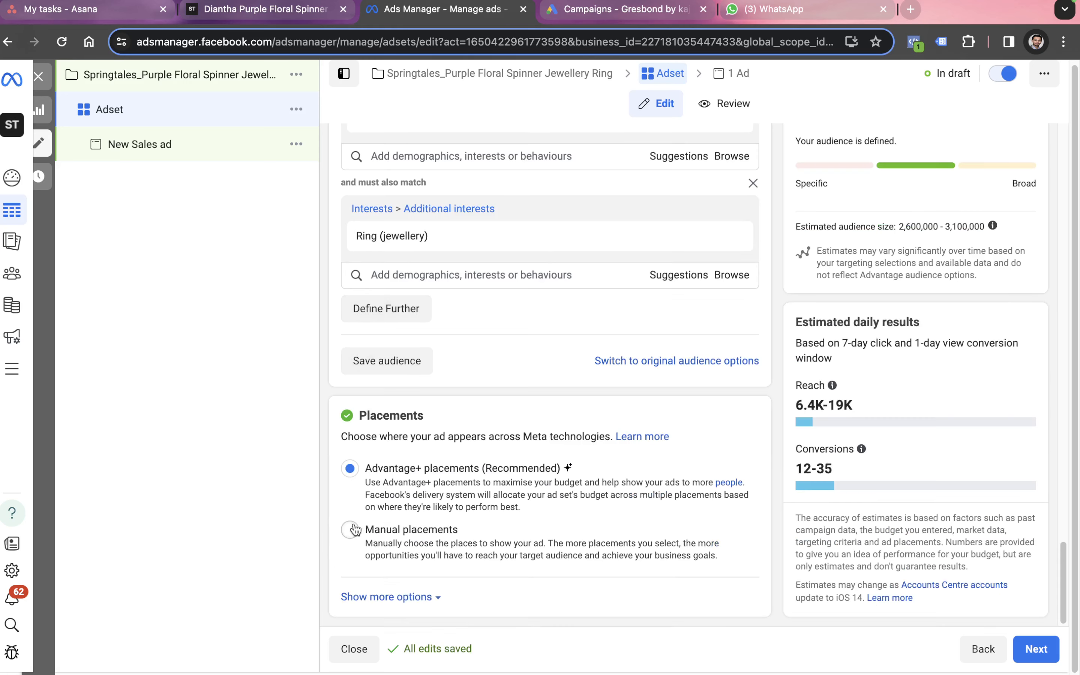
- Exclude Facebook, Audience Network and Messenger from the platforms so that only Instagram is used, and check the placement list
scroll(408, 464, down, 5)
scroll(409, 470, down, 10)
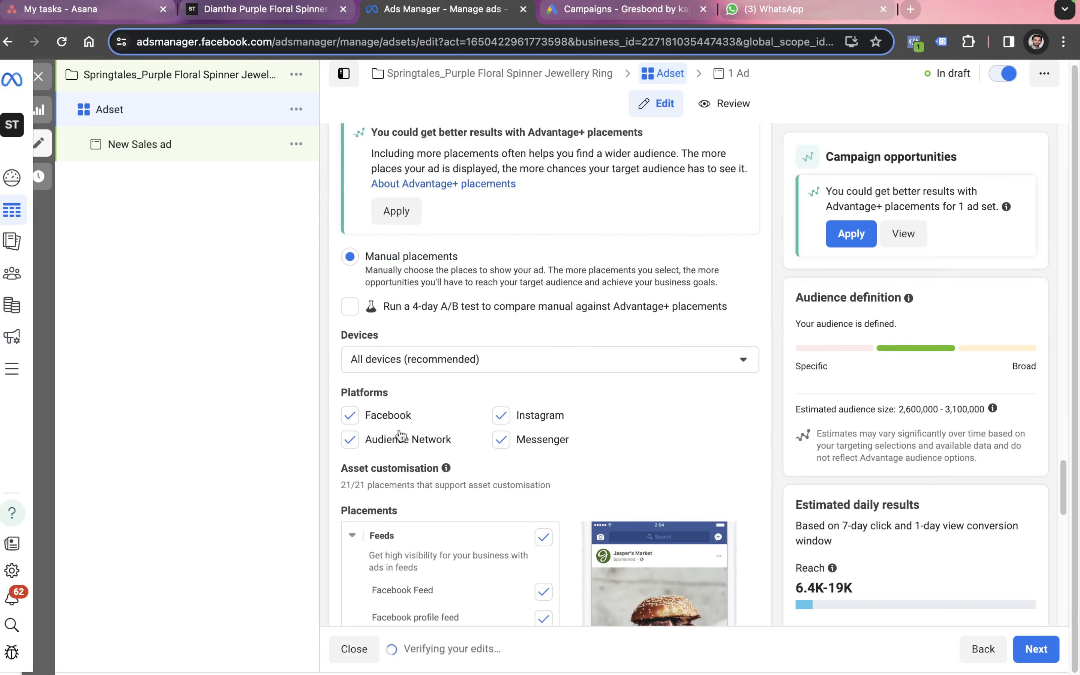
click(389, 415)
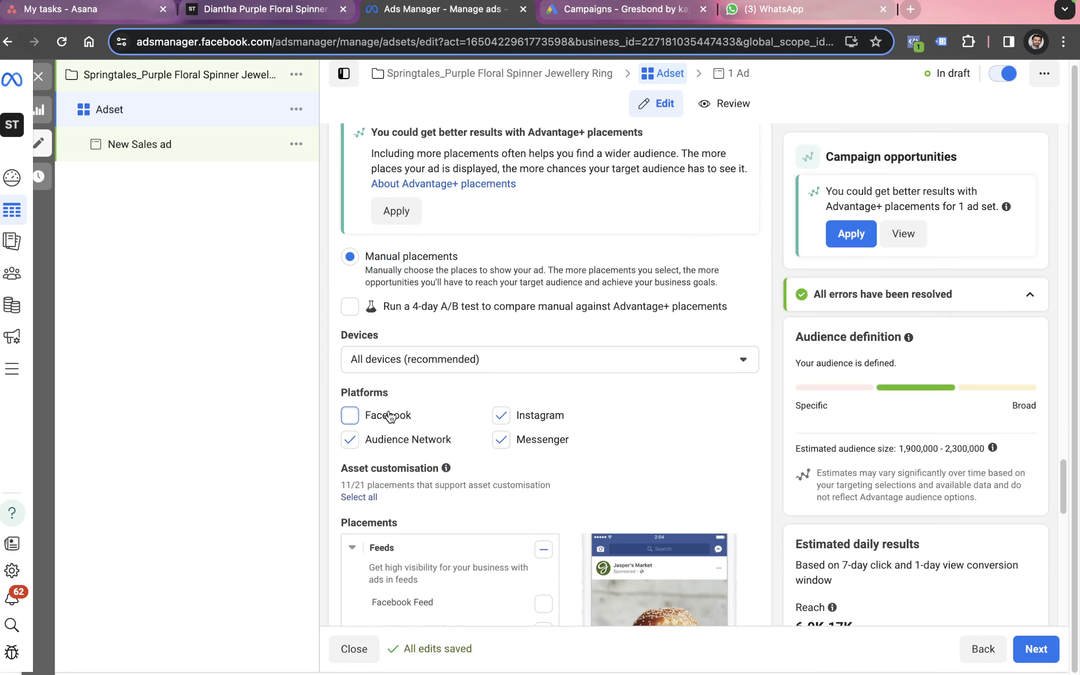
click(398, 442)
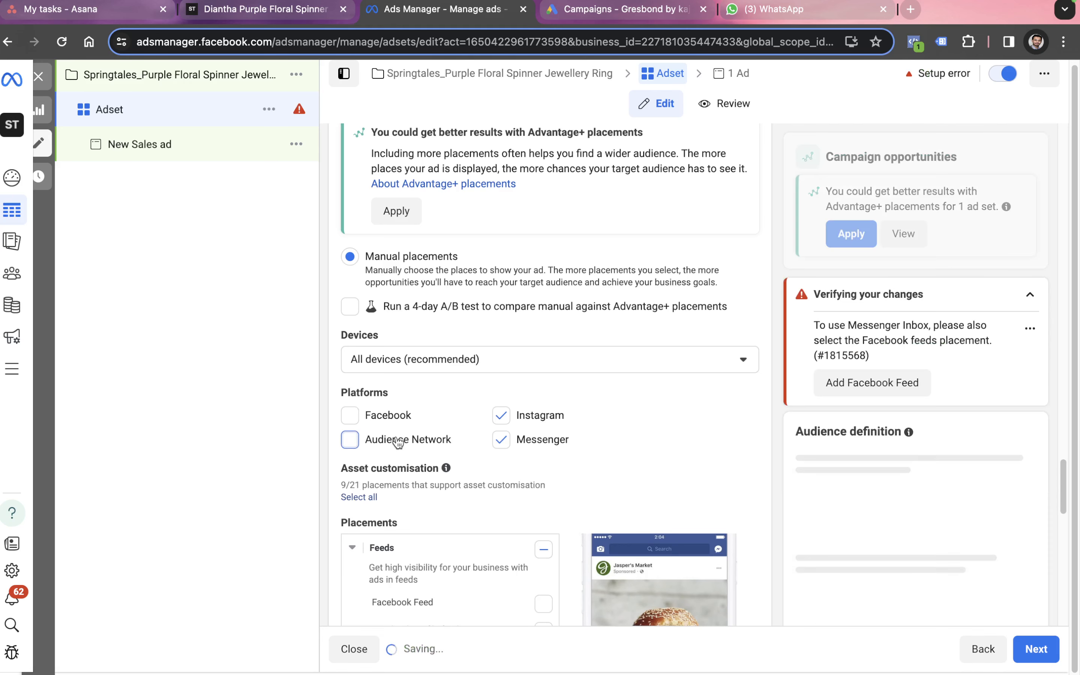
click(531, 443)
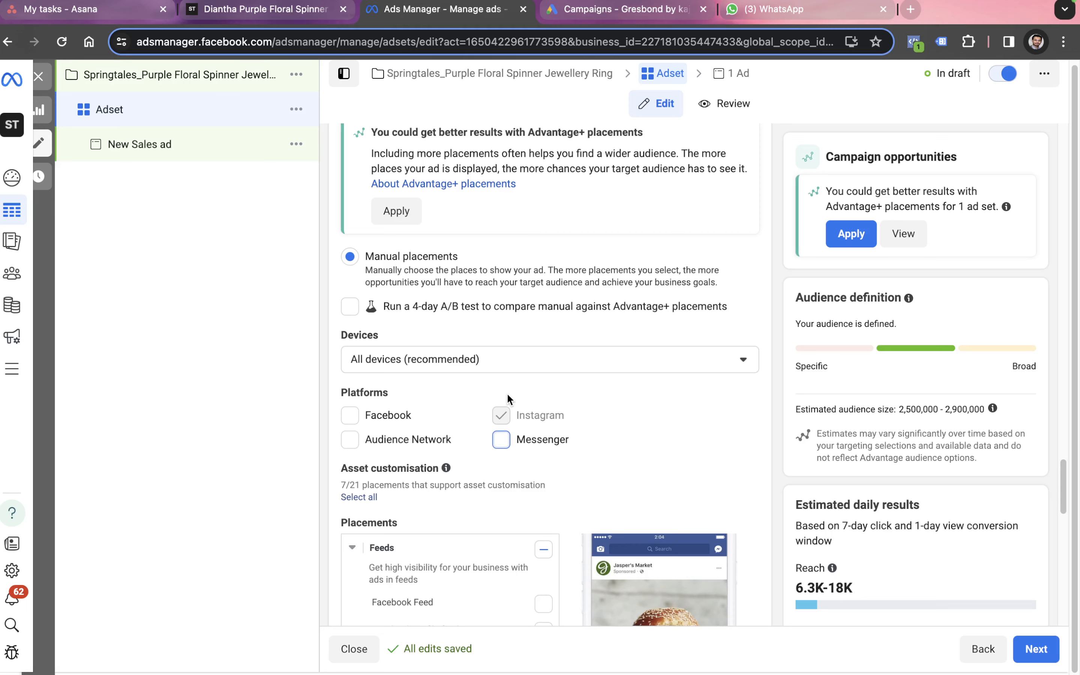
scroll(329, 354, down, 12)
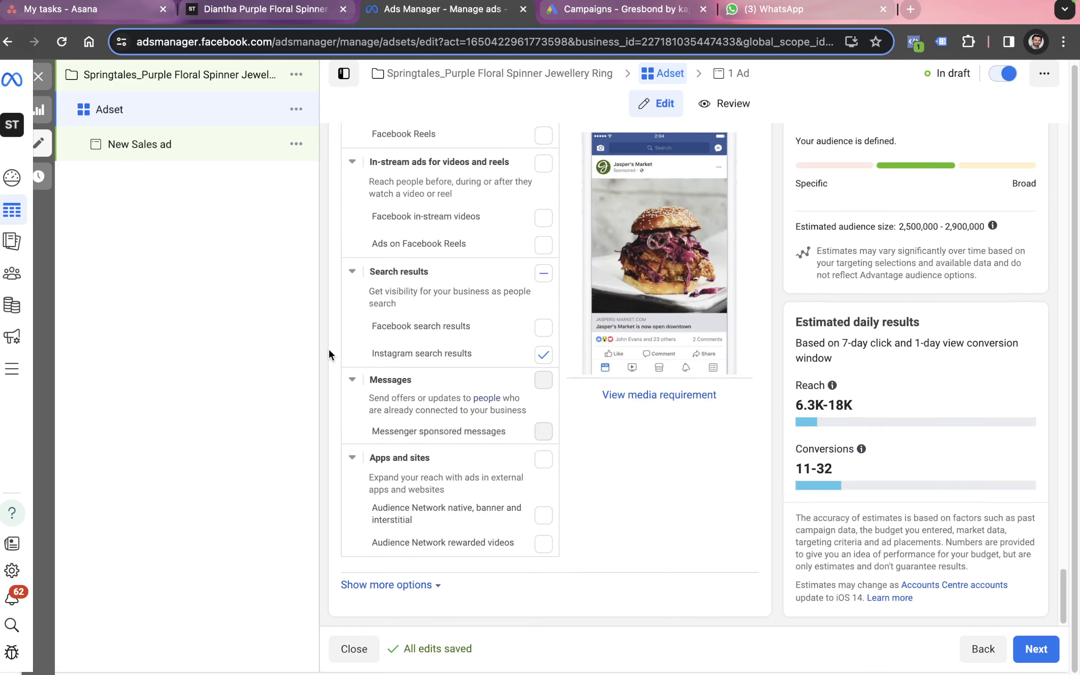
- Continue to the ad level and set the ad's Facebook Page to Spring Tales
click(1034, 650)
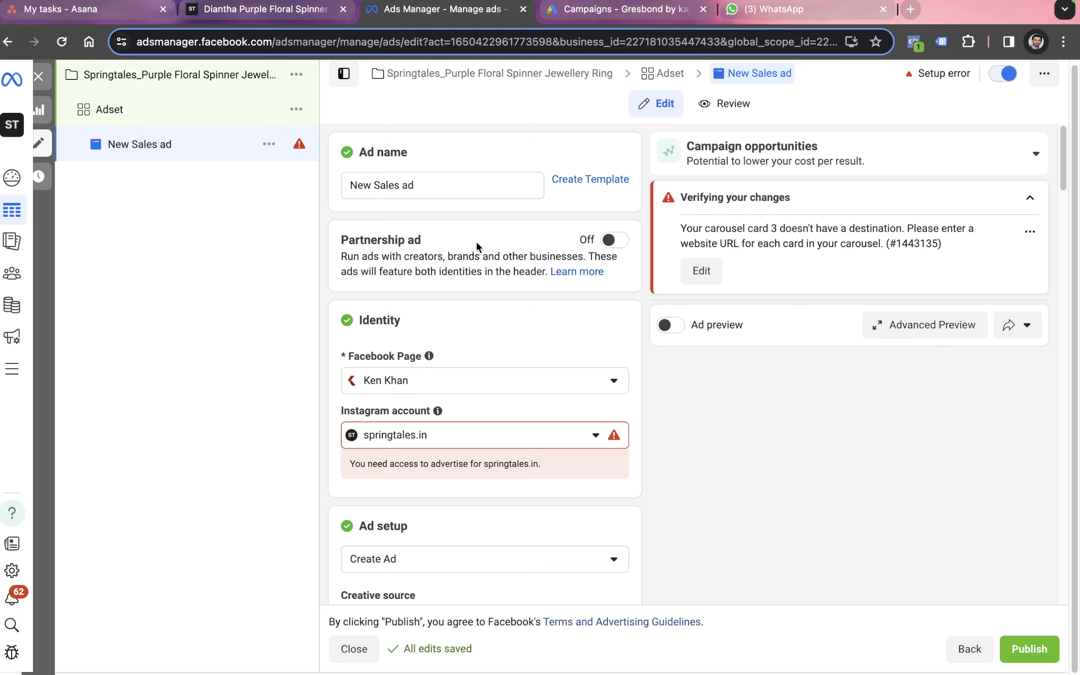
click(469, 383)
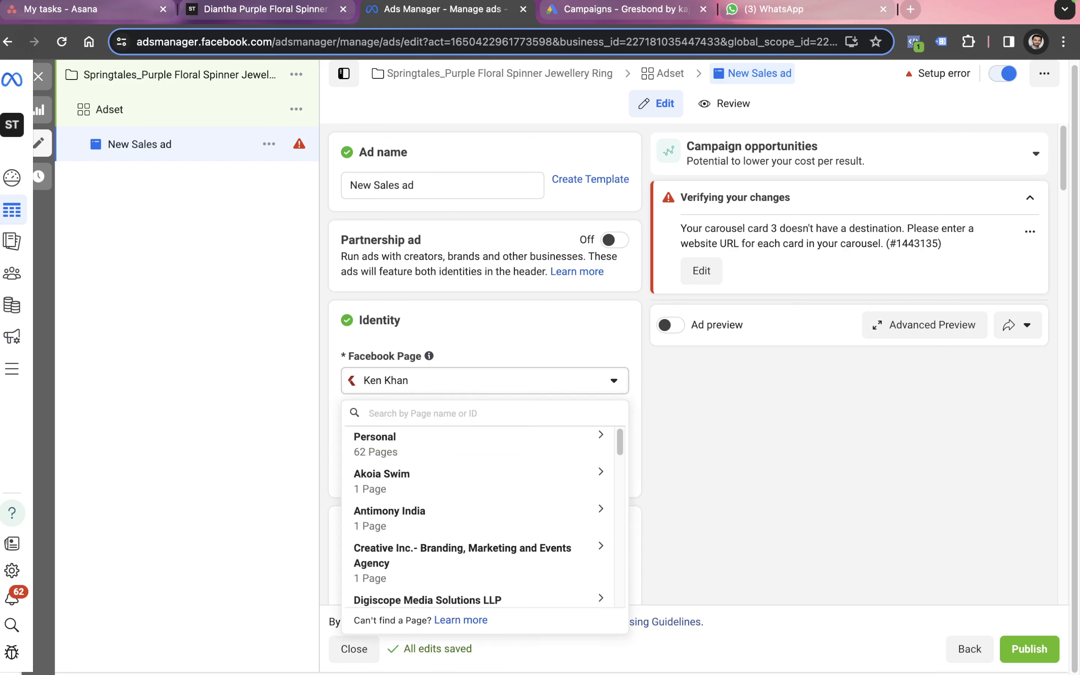
text(spring)
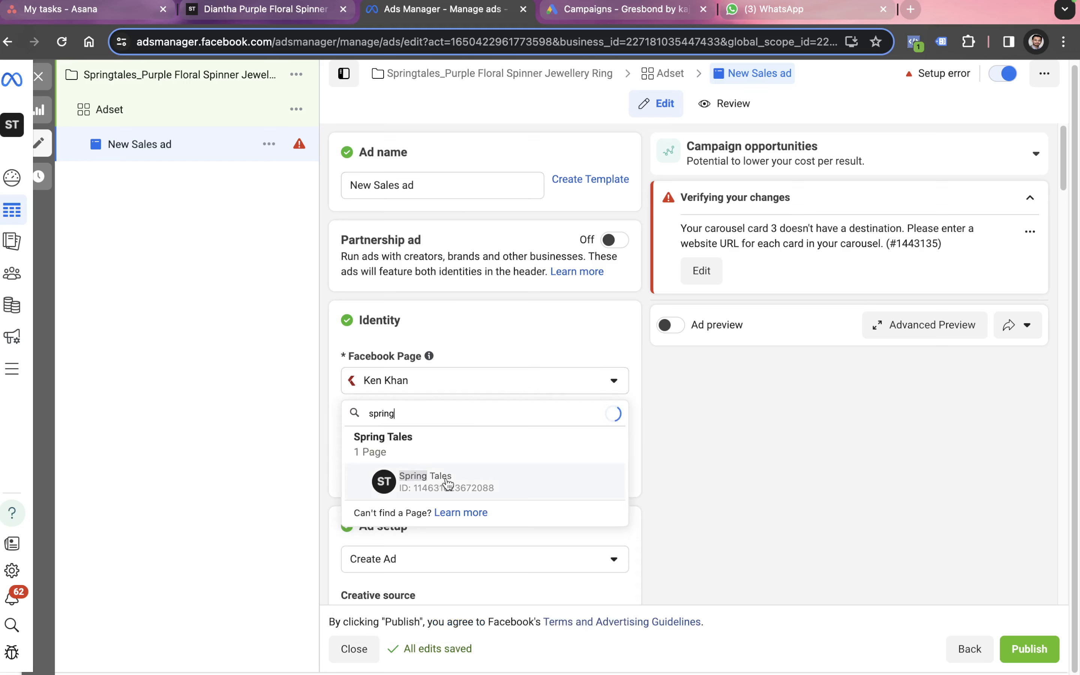
click(448, 483)
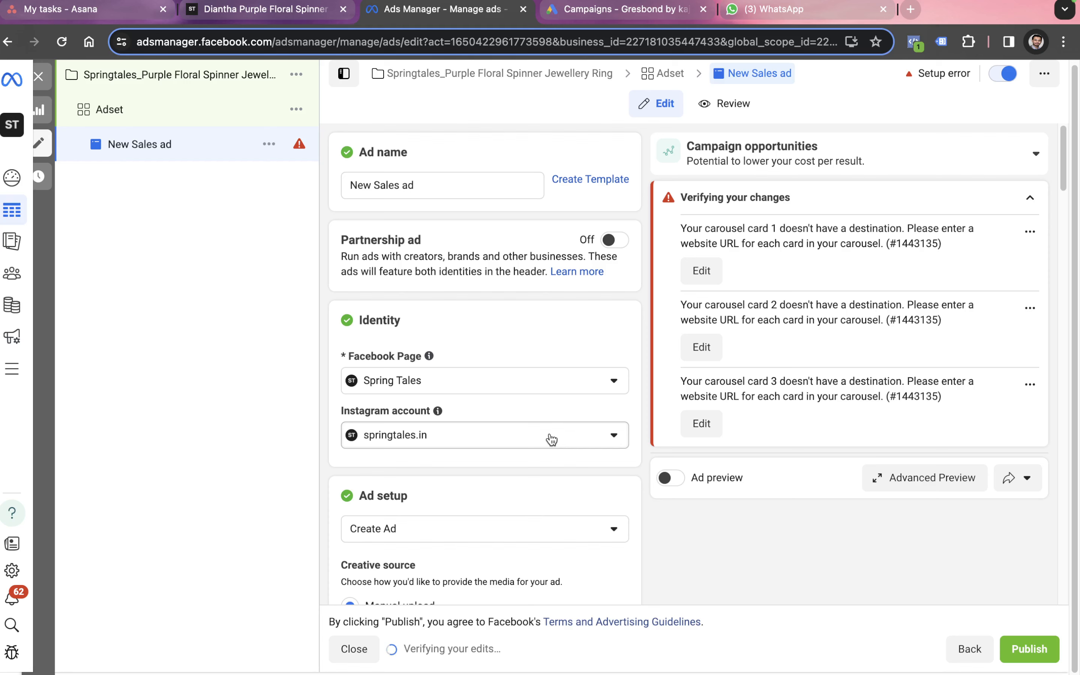
- Change the ad format in the ad setup to Single image or video
scroll(528, 446, down, 6)
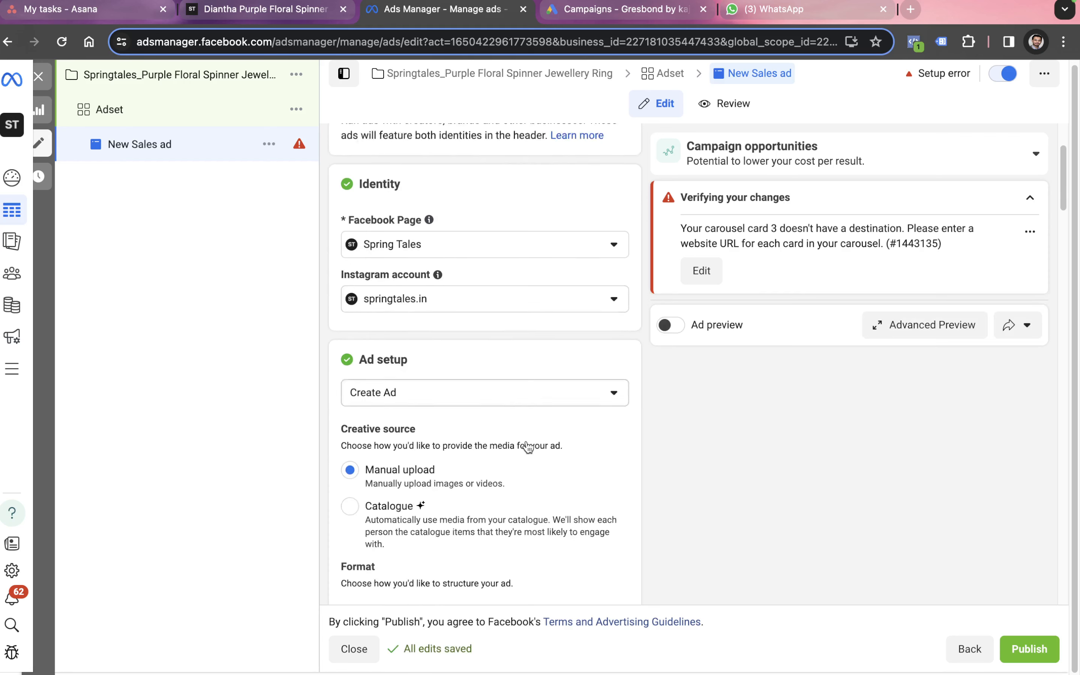
scroll(528, 447, down, 1)
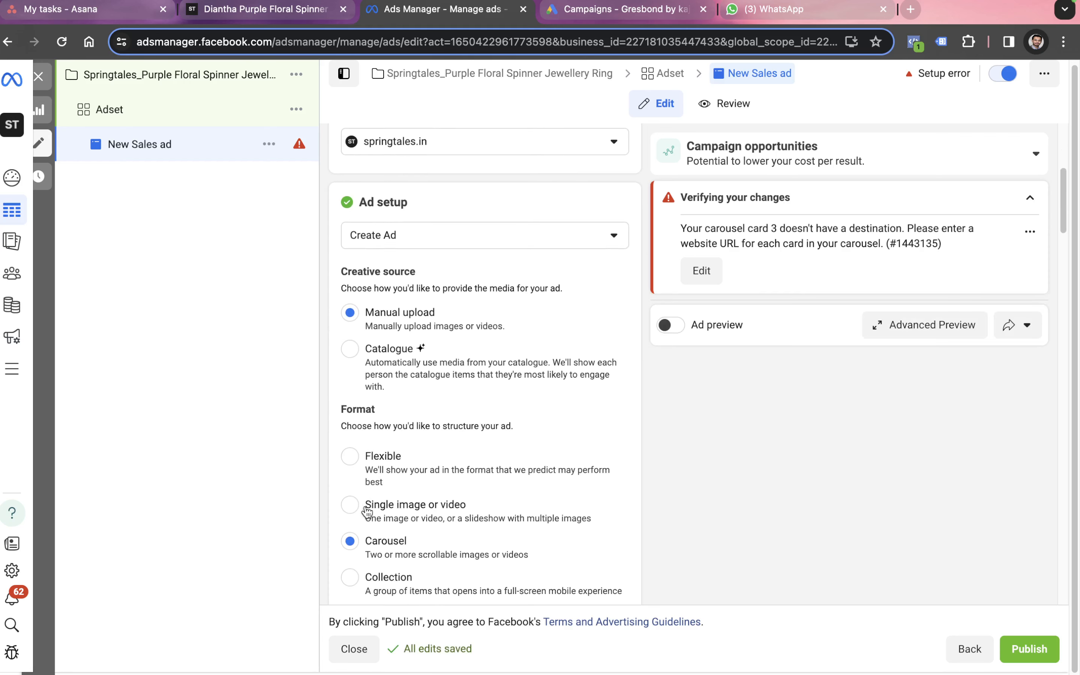
click(351, 505)
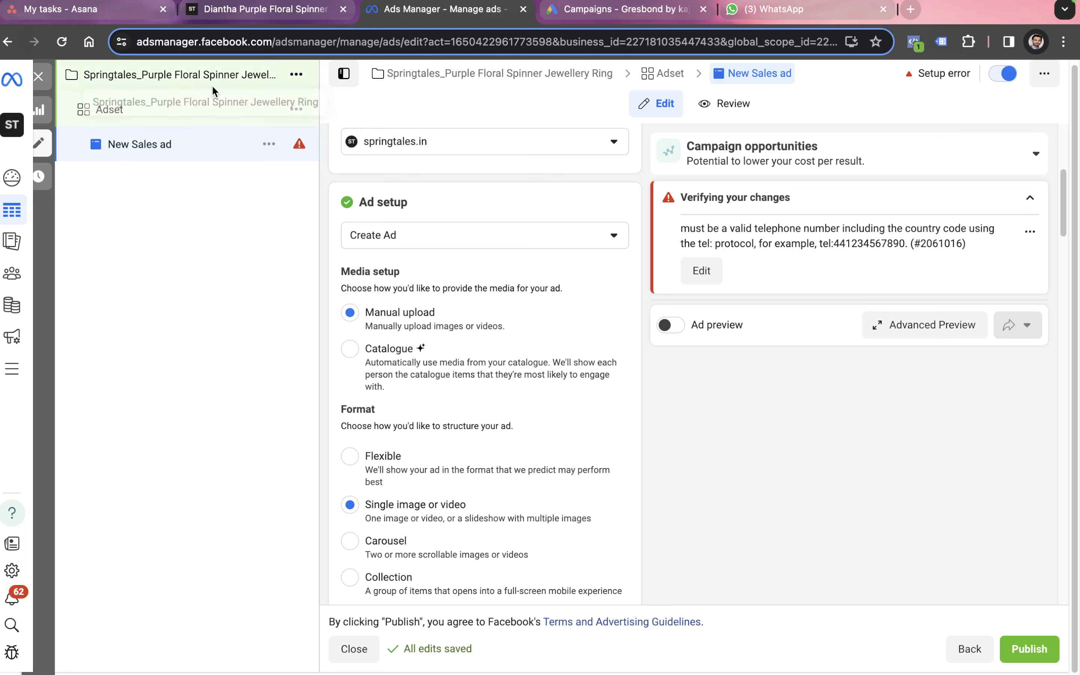
- Upload the recent ring image "Screenshot 2024-09-17 at 3.33.49 PM" as the ad creative's media
scroll(409, 299, down, 15)
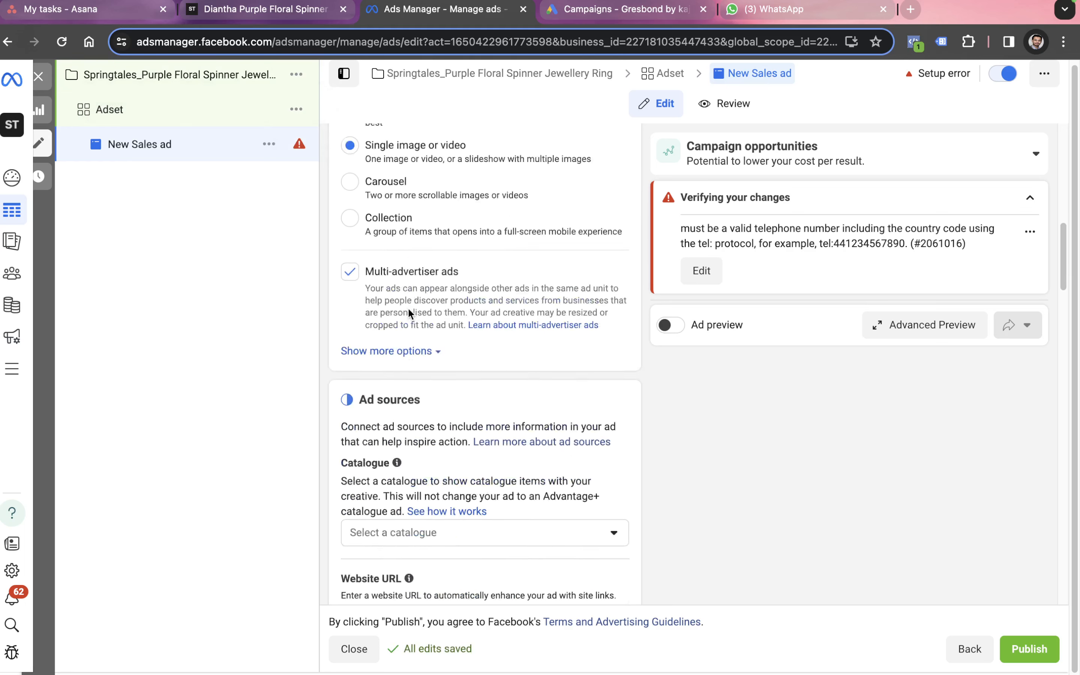
scroll(409, 314, down, 6)
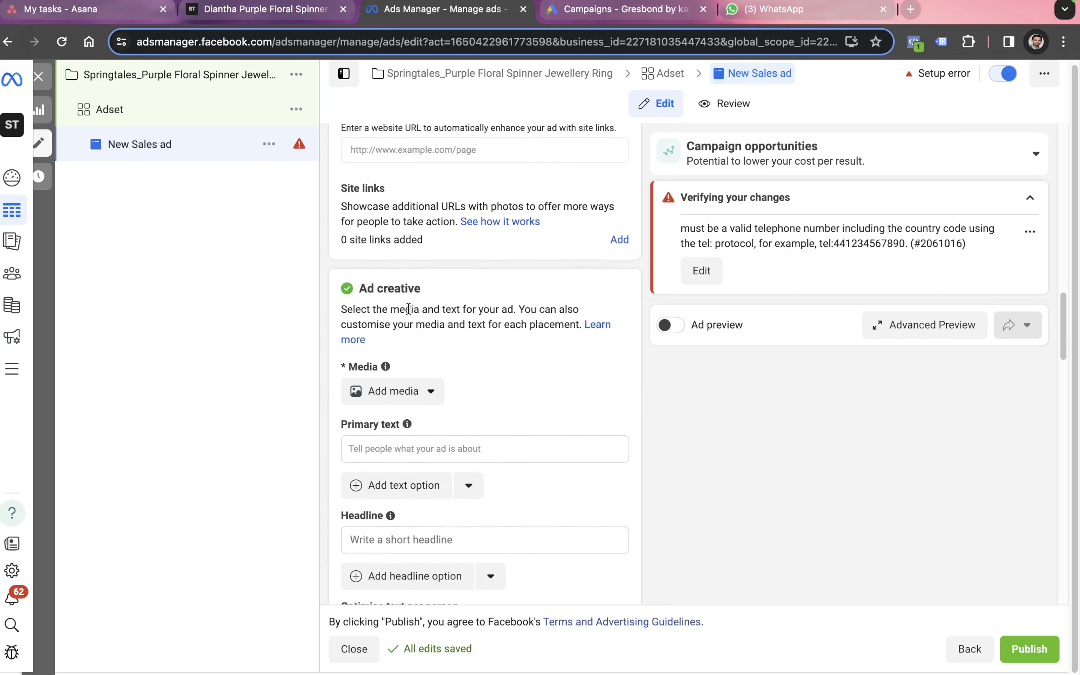
click(409, 377)
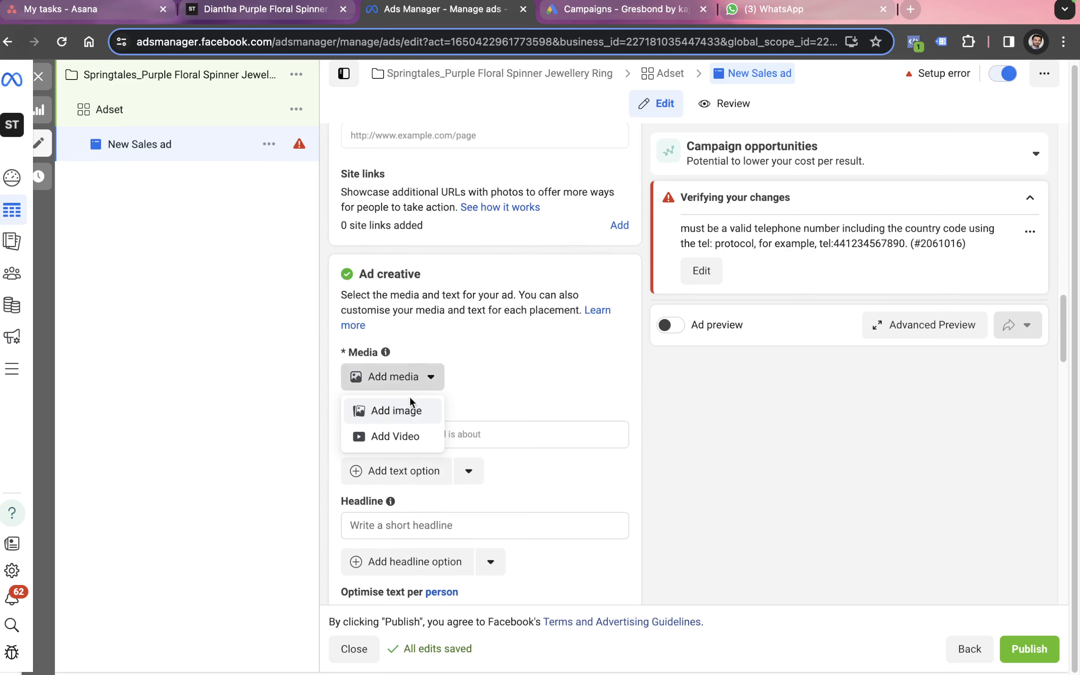
click(407, 416)
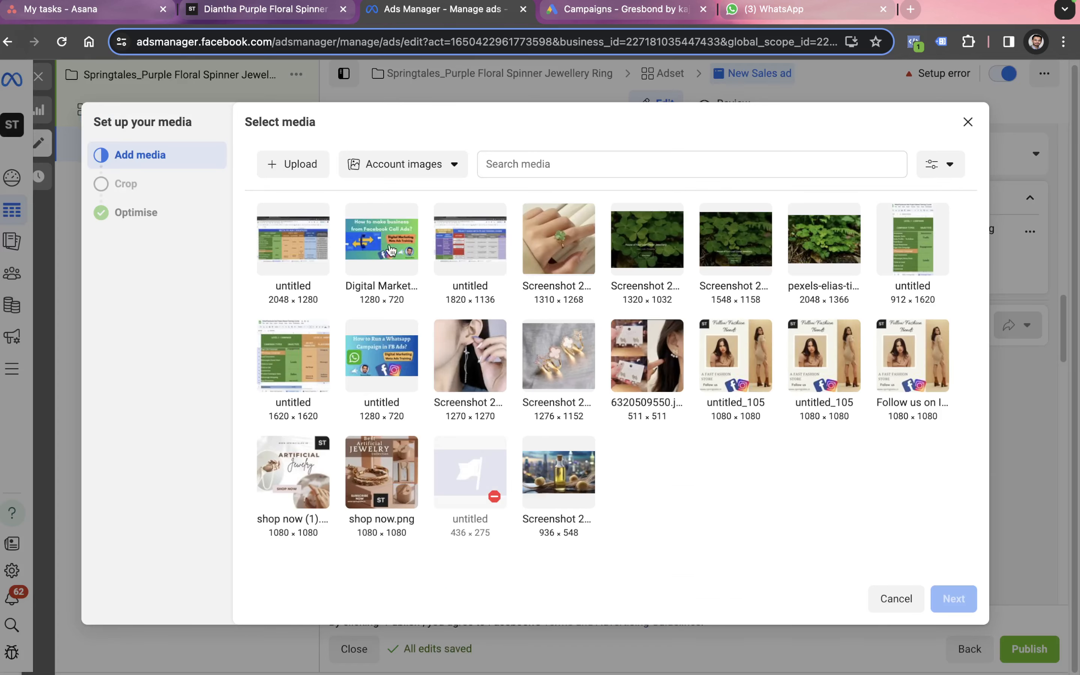
click(301, 169)
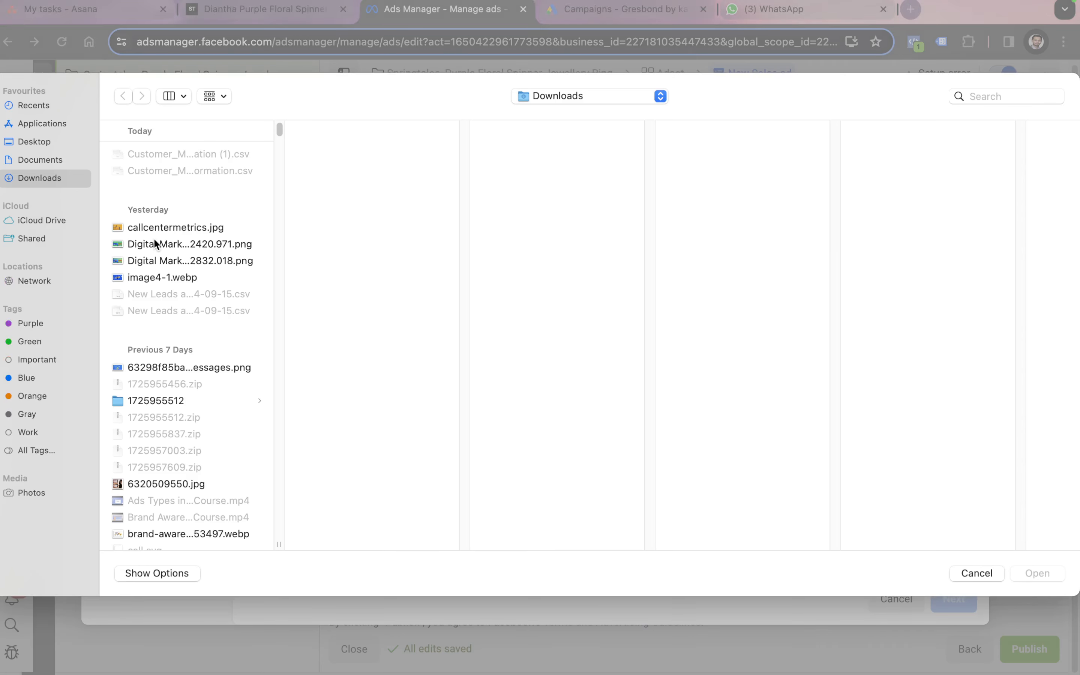
click(50, 107)
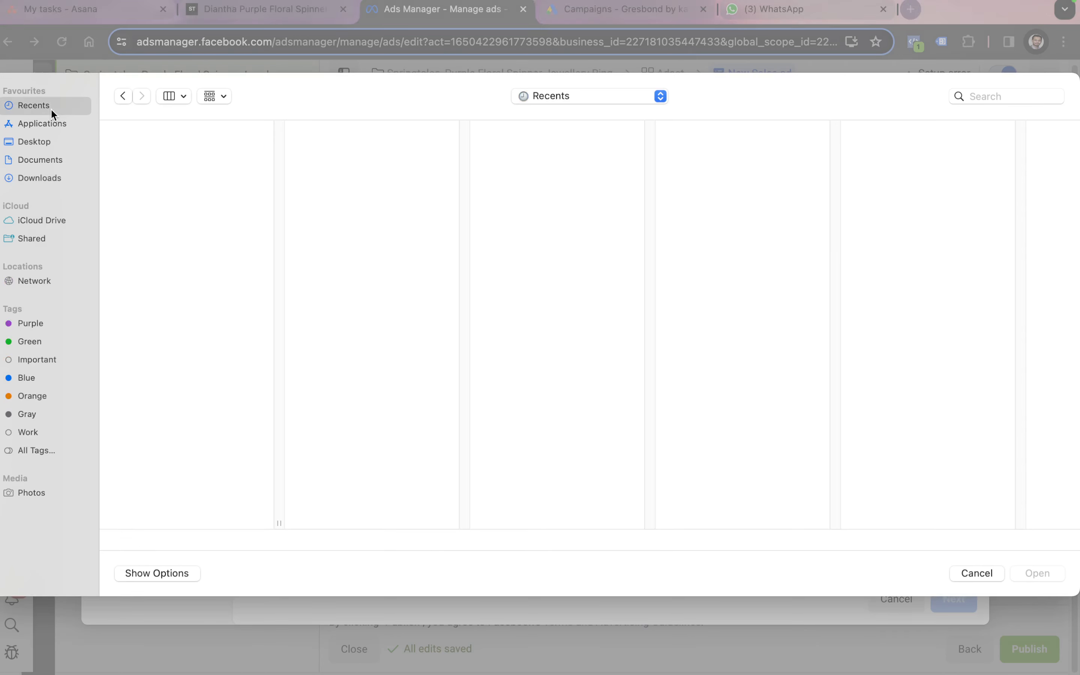
click(197, 187)
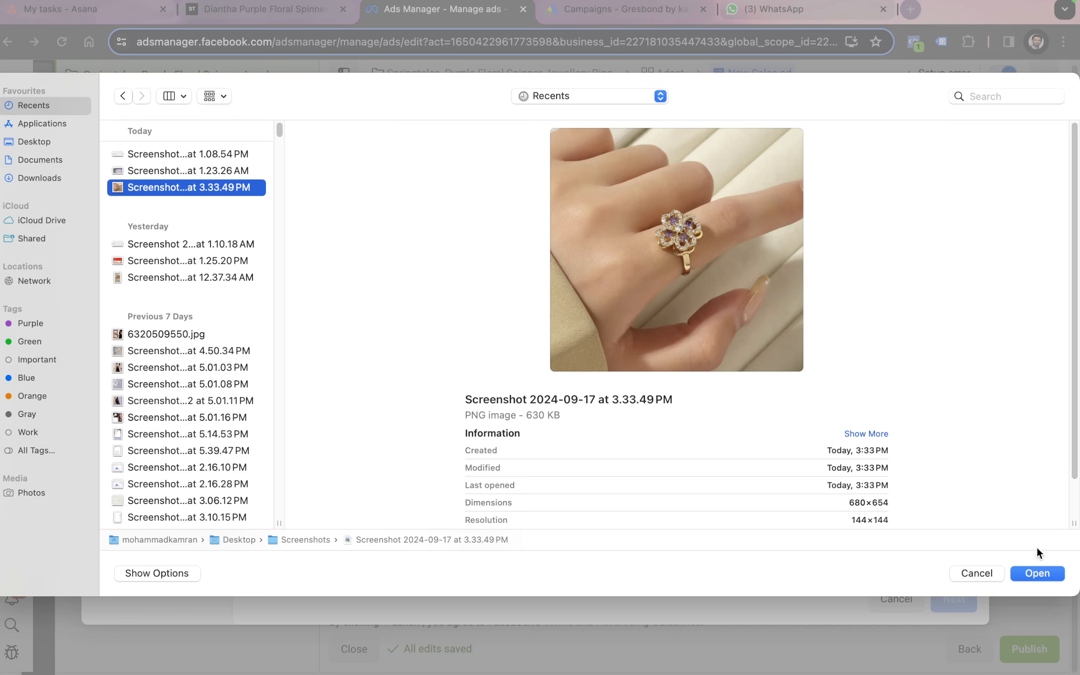
click(1036, 573)
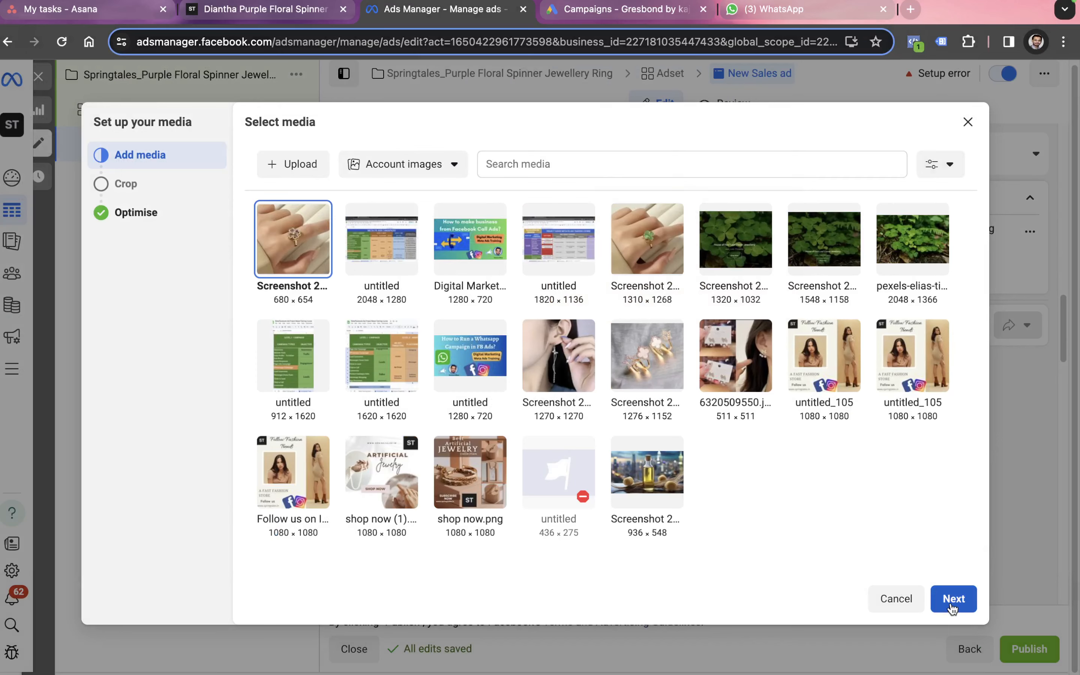
- Accept the 1:1 feed crop, the original Stories and Reels crop and all optimisations, and finish the media setup
click(951, 607)
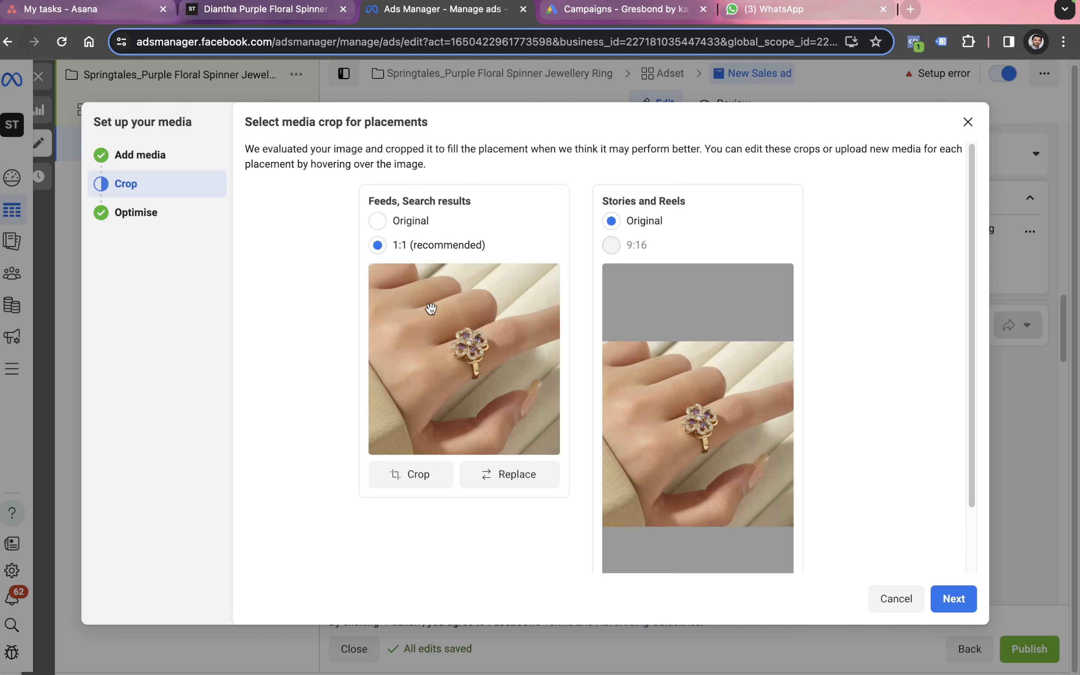
mouse_move(739, 330)
click(941, 594)
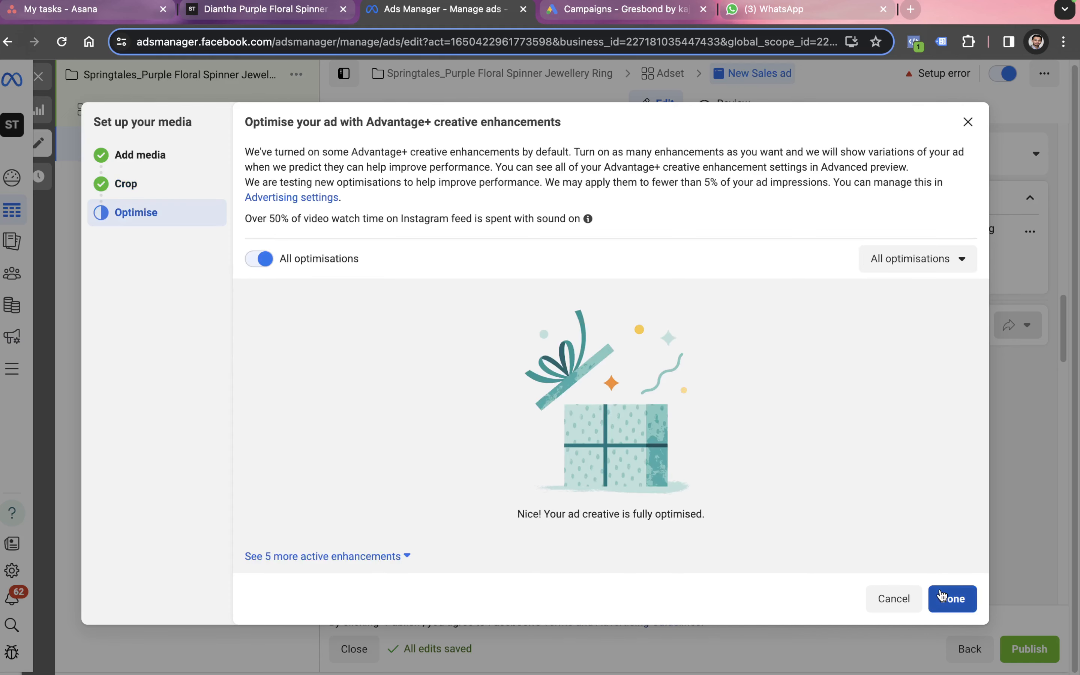
click(940, 590)
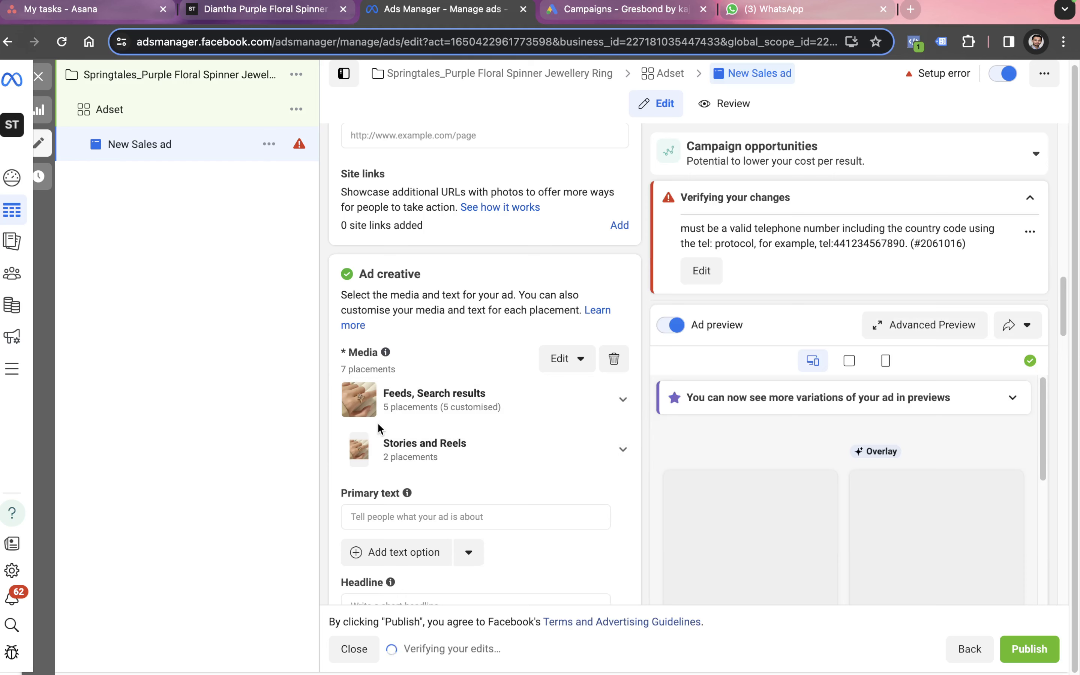
- Enter "Purple Floral Spinner Jewellery Ring" as the ad's primary text and expand the AI-generated text variations
scroll(474, 407, down, 1)
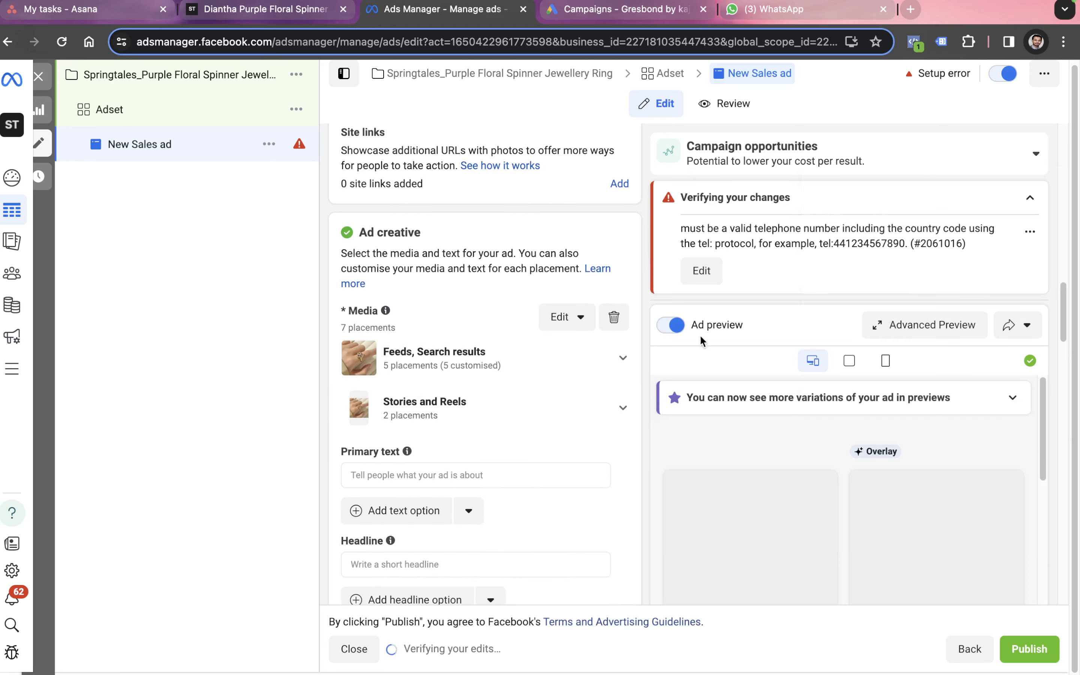
scroll(565, 302, down, 4)
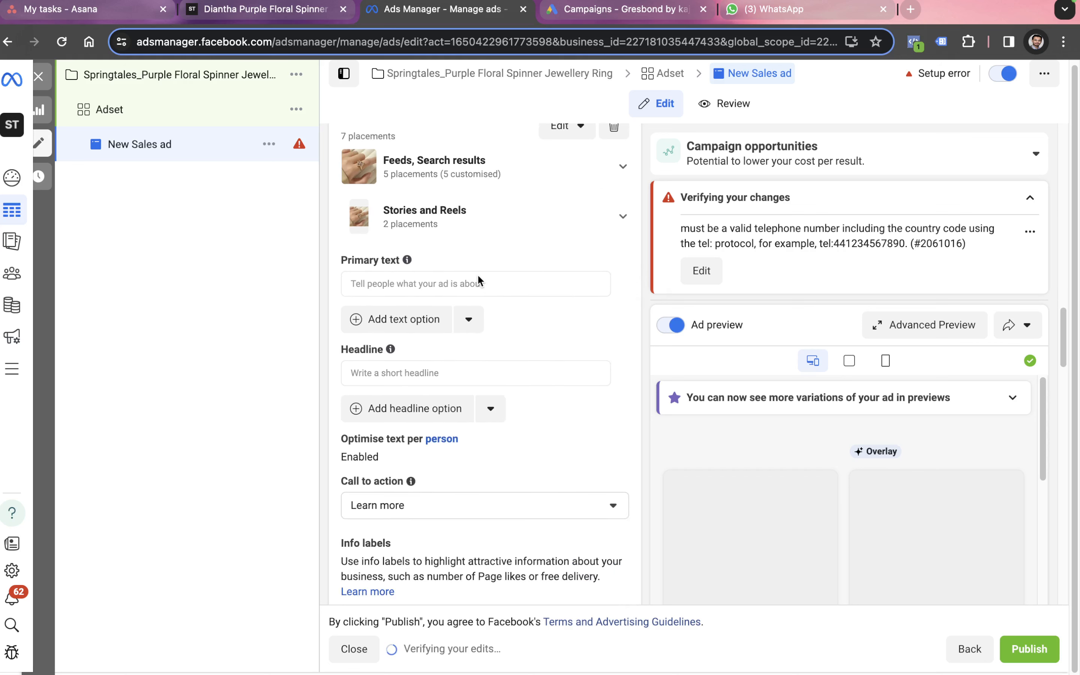
text(Purple Floral Spinner Jewellery Ring)
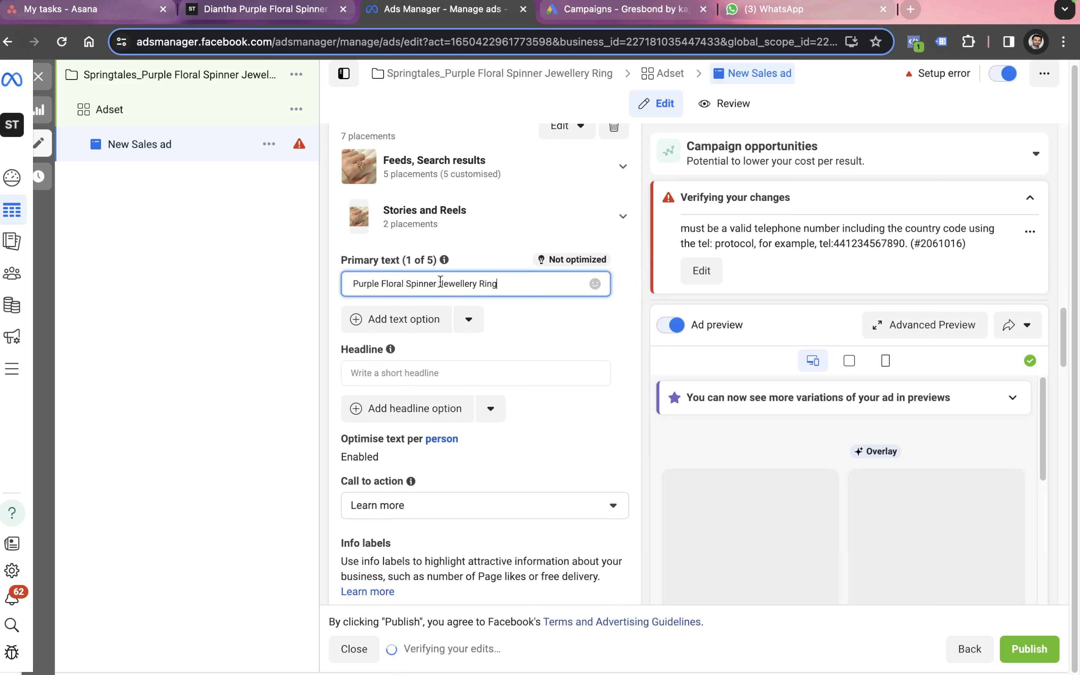
click(437, 362)
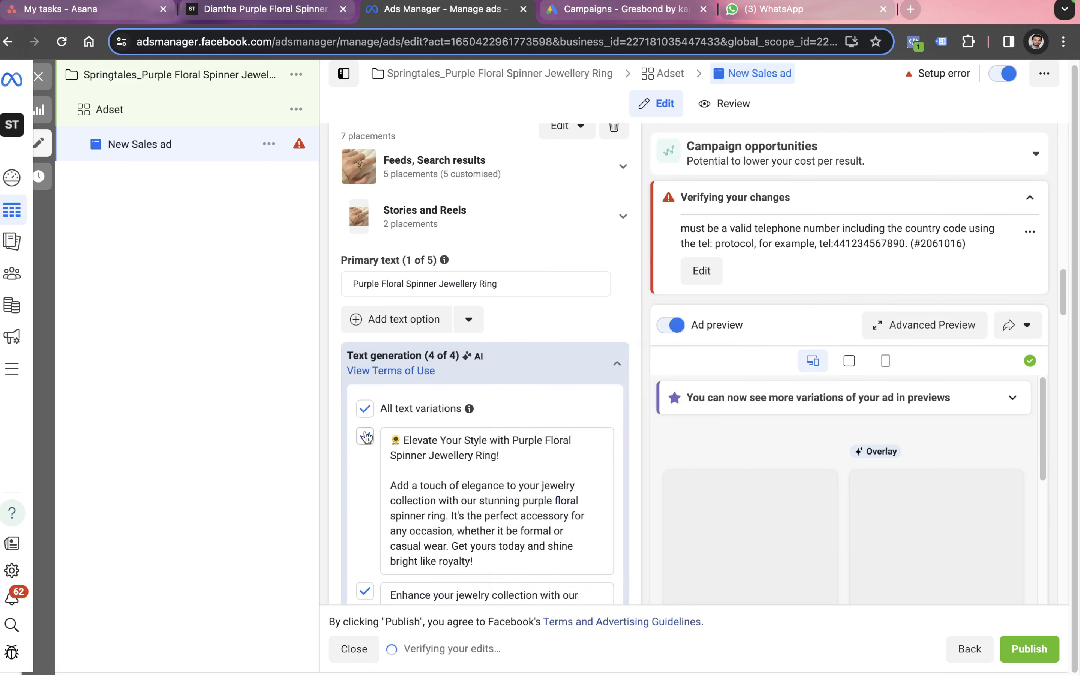
- Keep all AI-generated primary text variations and add the headline variations "Blossoming Beauty" and "Twirl into Timeless Elegance"
click(365, 436)
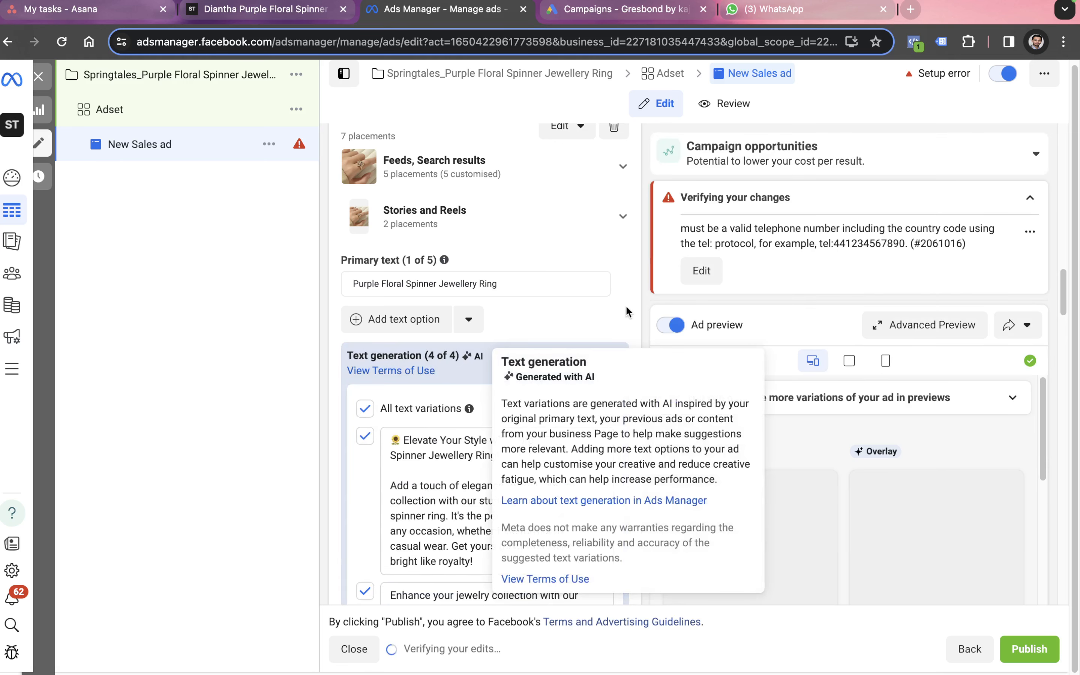
click(617, 364)
scroll(574, 375, down, 5)
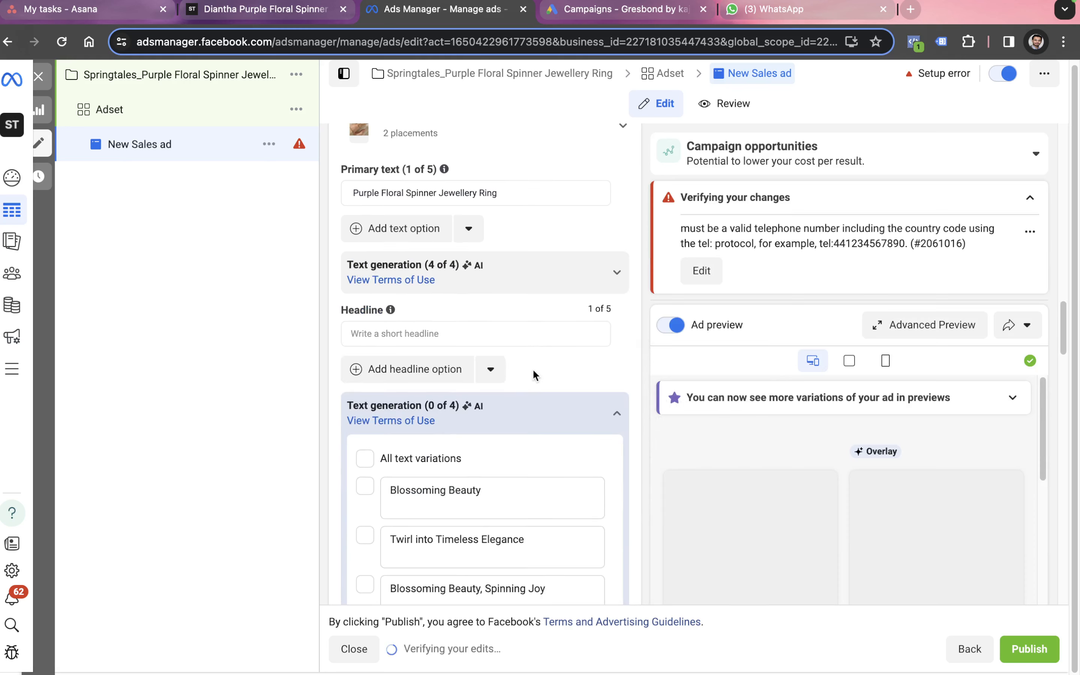
click(365, 347)
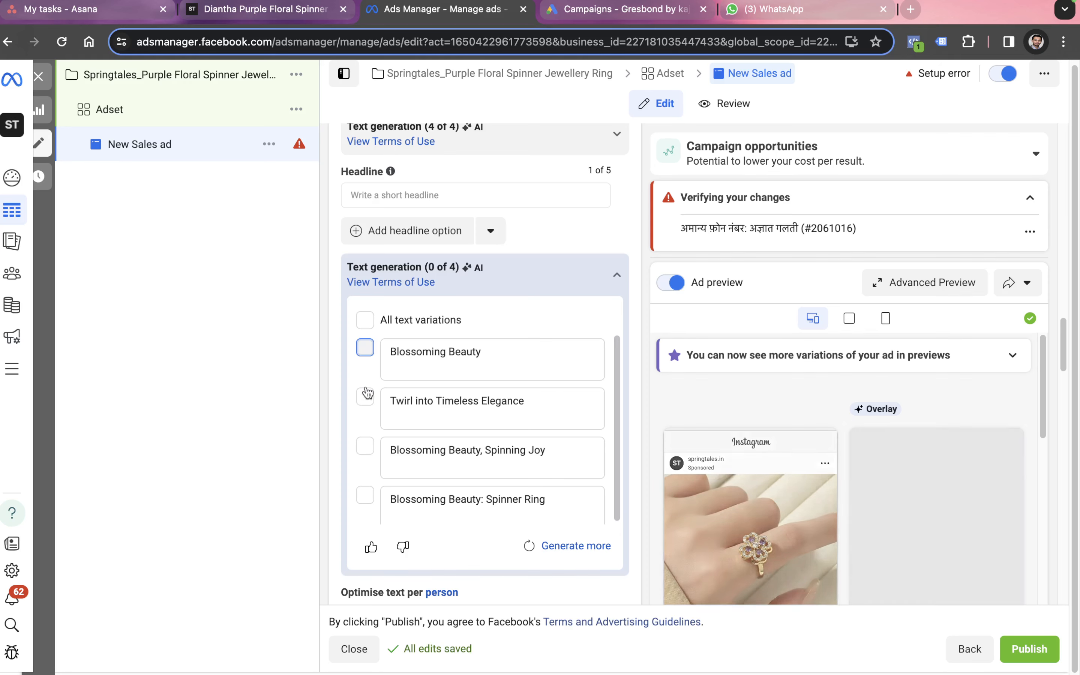
click(372, 395)
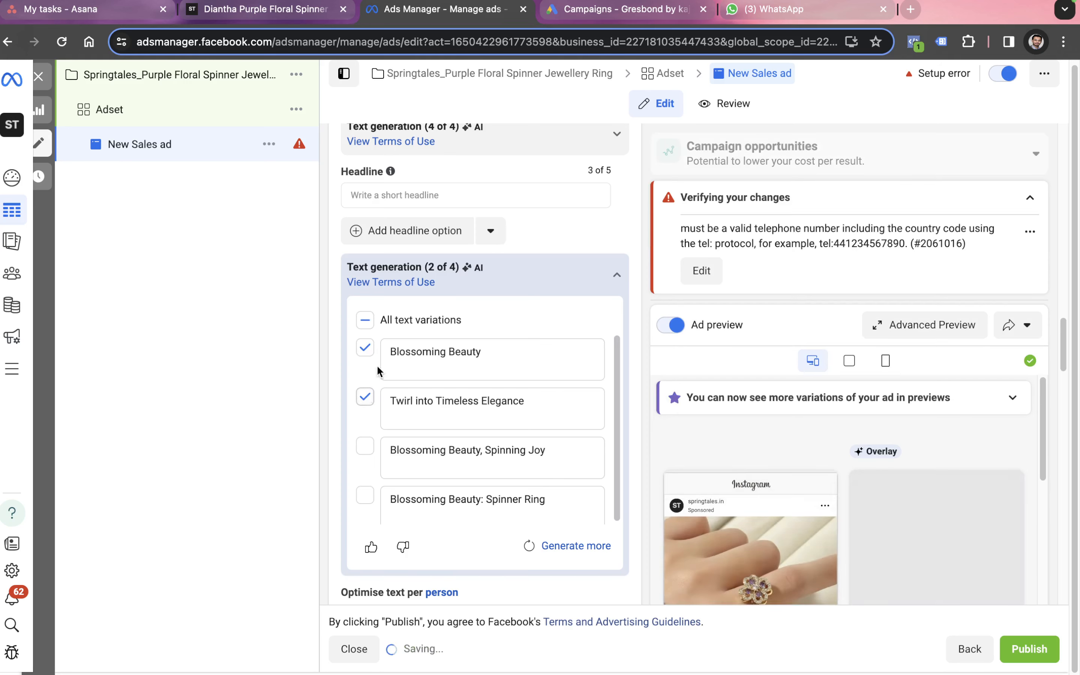
- Set the ad's call to action to Shop now
scroll(535, 312, down, 8)
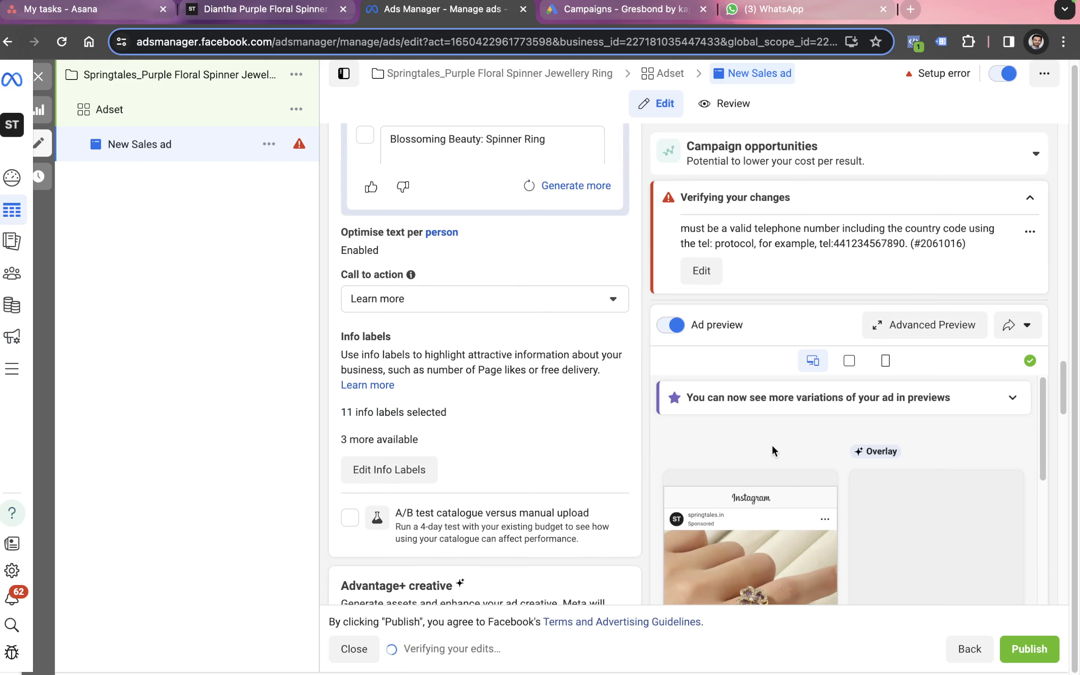
scroll(917, 319, down, 12)
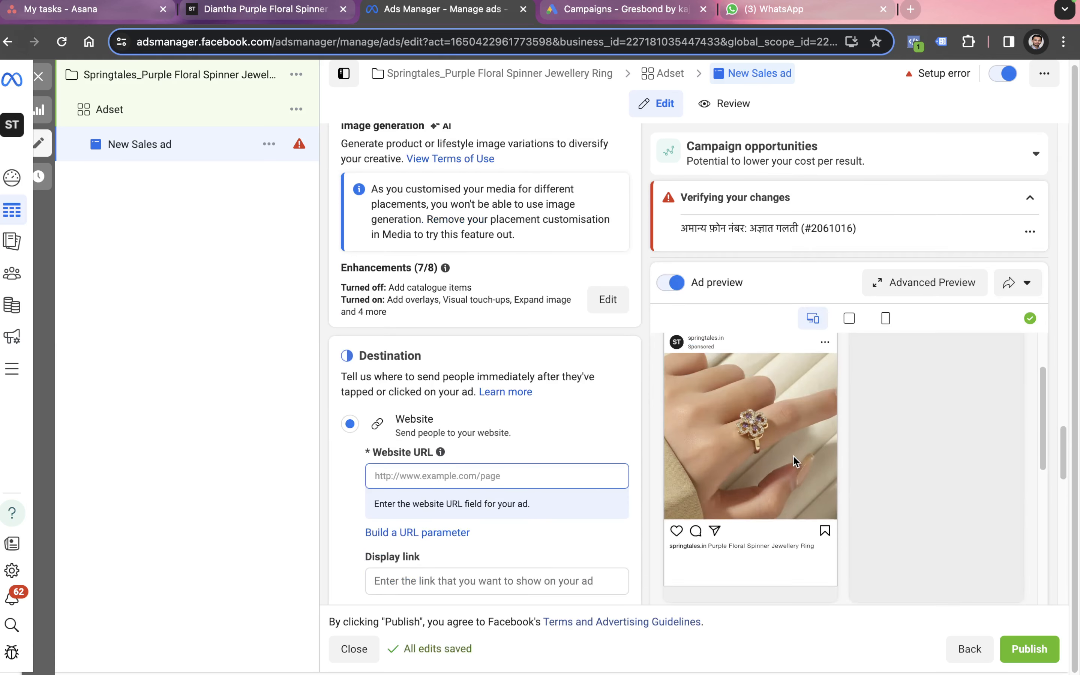
scroll(794, 456, down, 1)
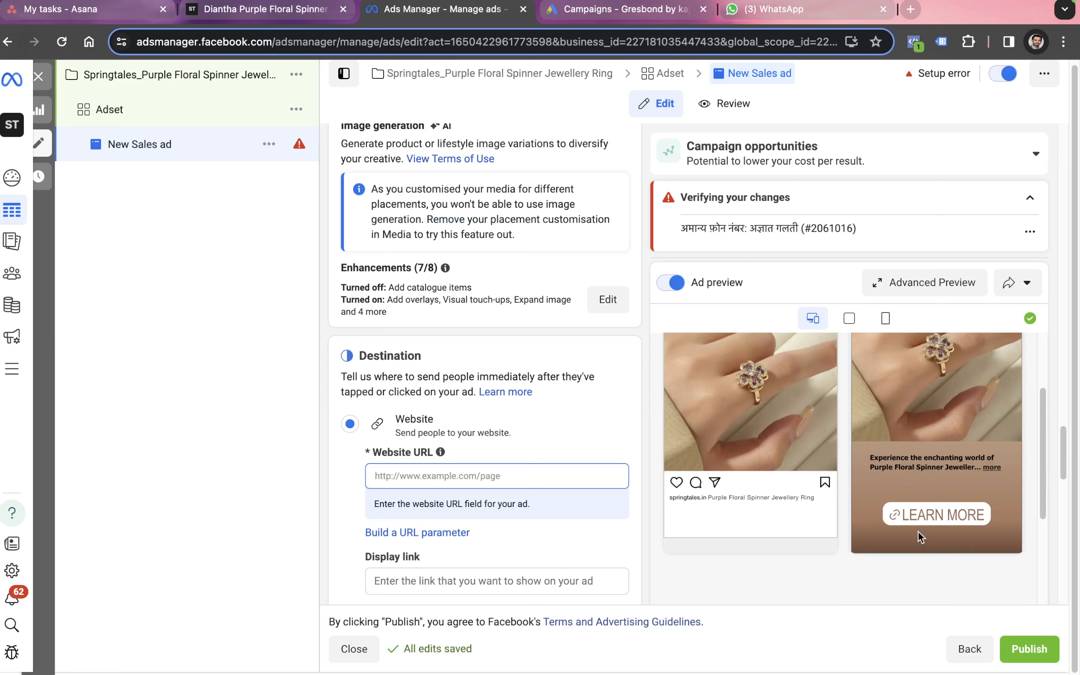
scroll(940, 512, up, 1)
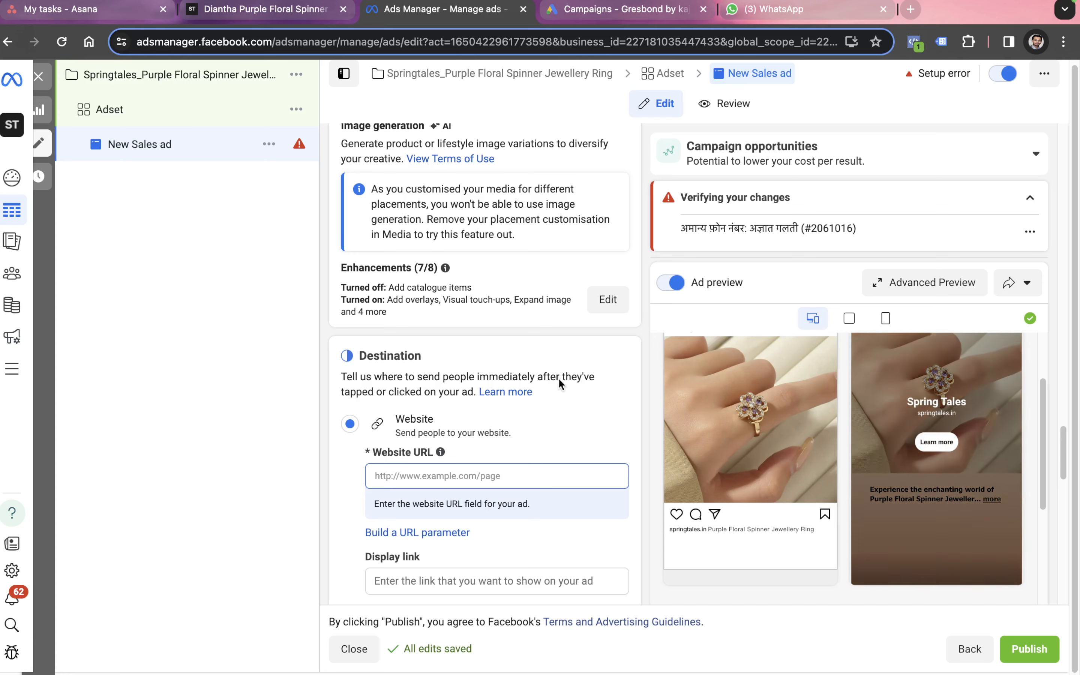
scroll(446, 352, up, 10)
scroll(449, 357, up, 4)
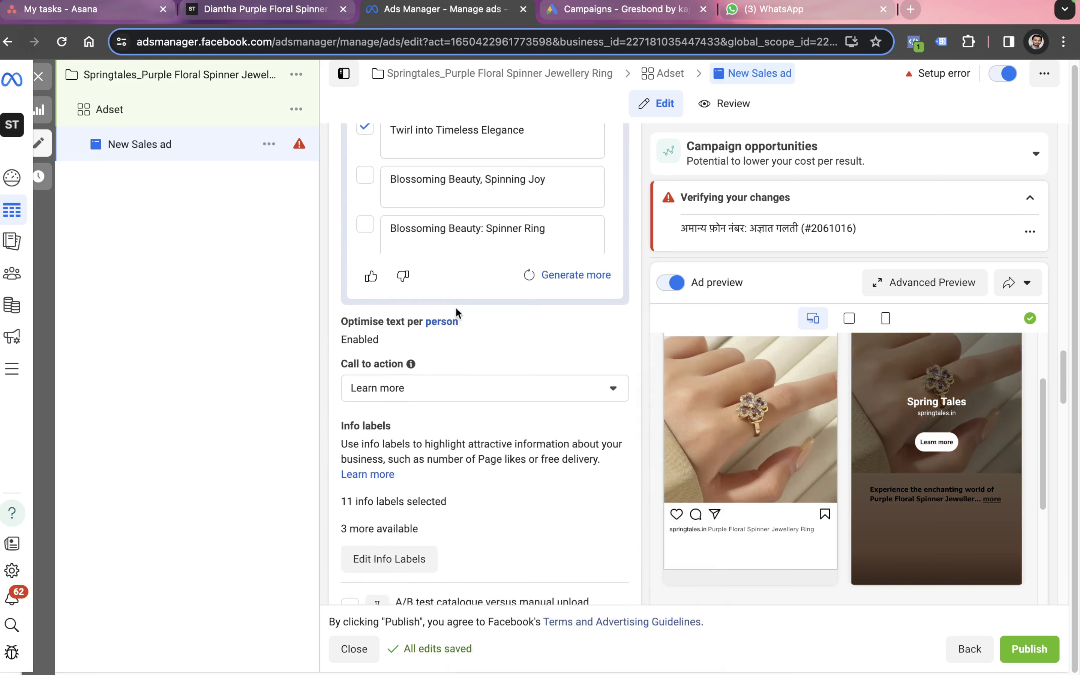
click(436, 416)
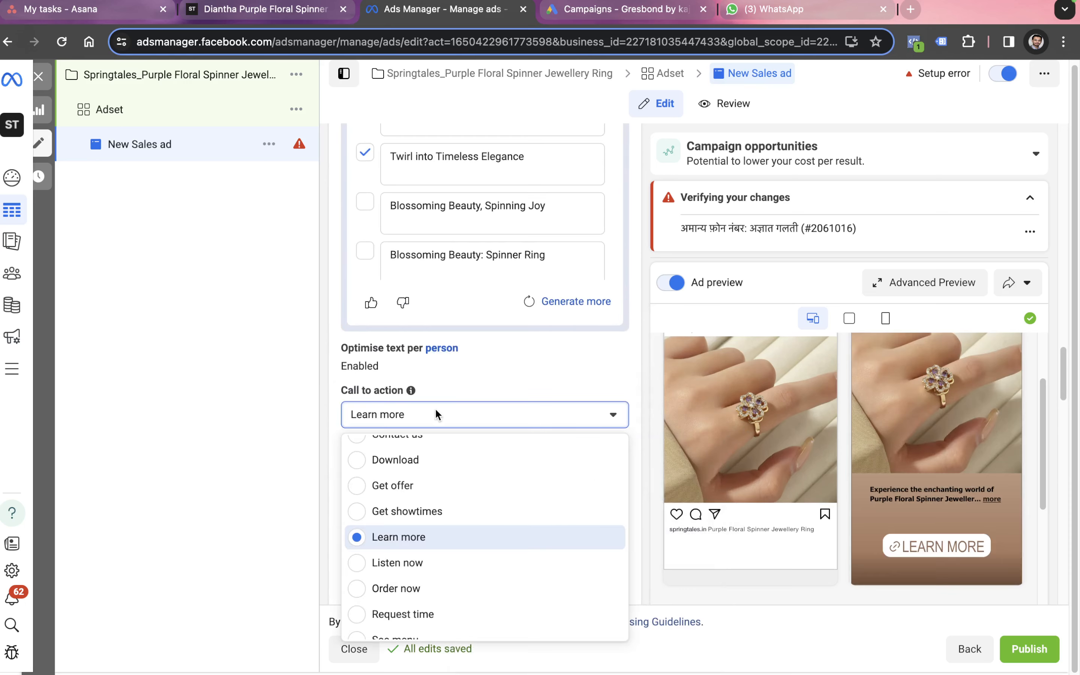
scroll(409, 592, down, 2)
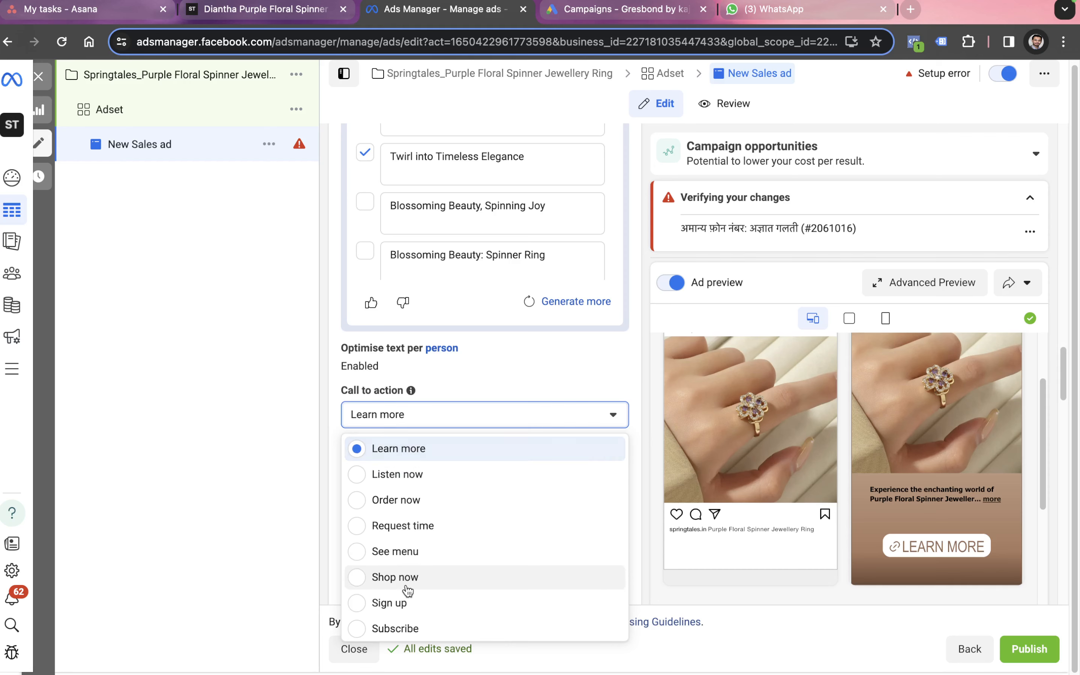
click(408, 577)
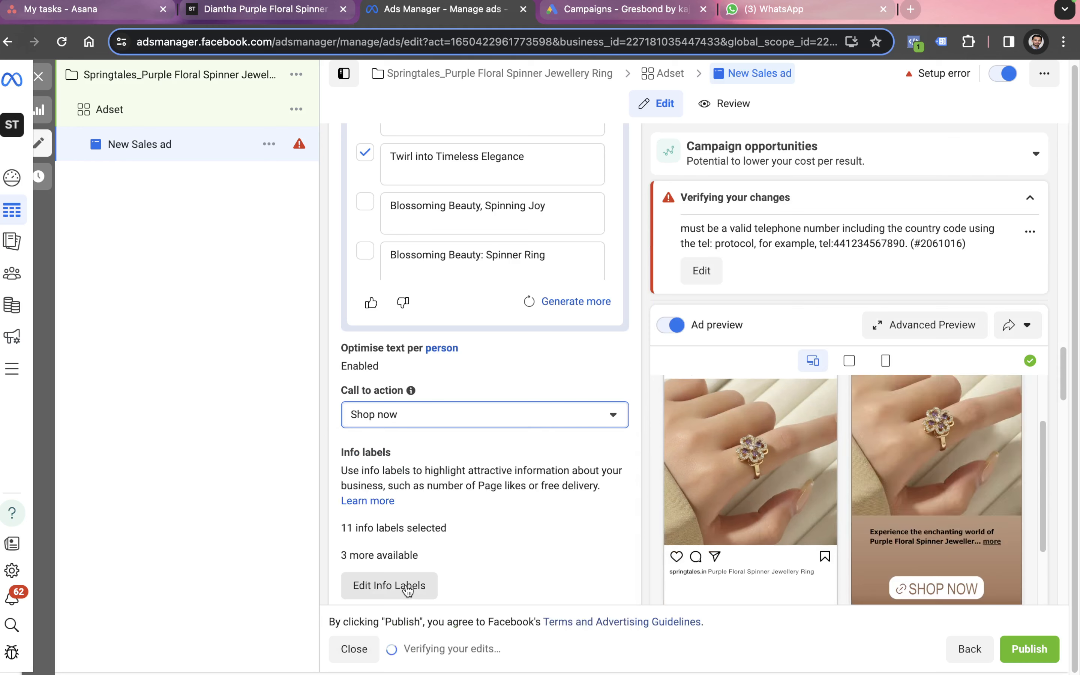
- Switch to the Spring Tales website and copy the product page URL of the Diantha Purple Floral Spinner Jewellery Ring
scroll(408, 591, down, 6)
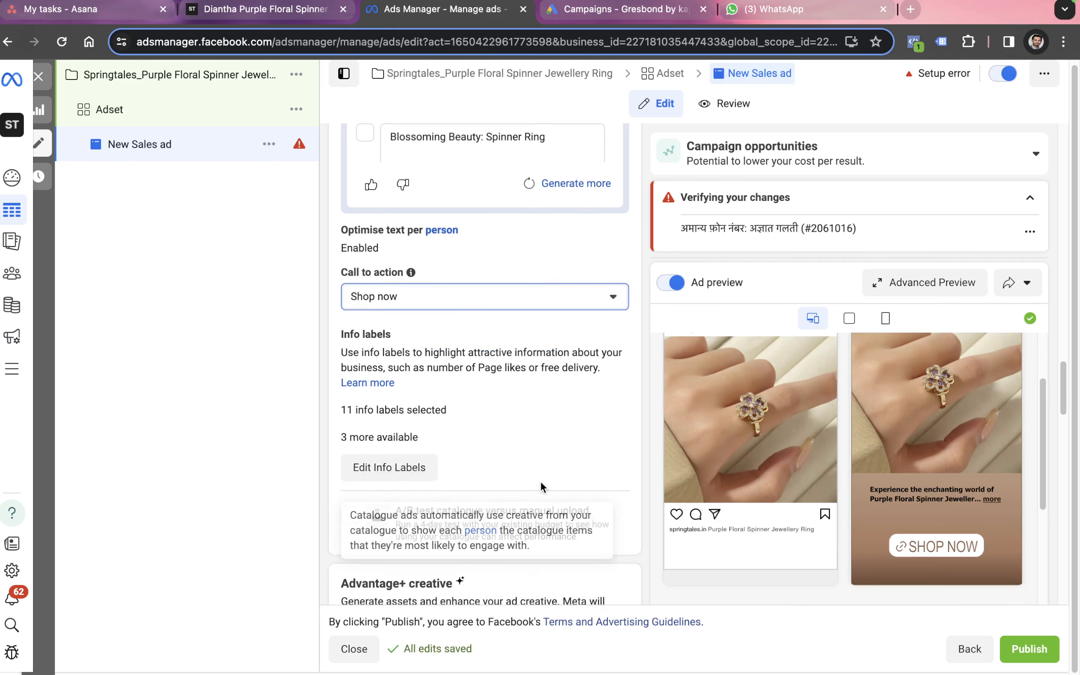
scroll(591, 367, down, 10)
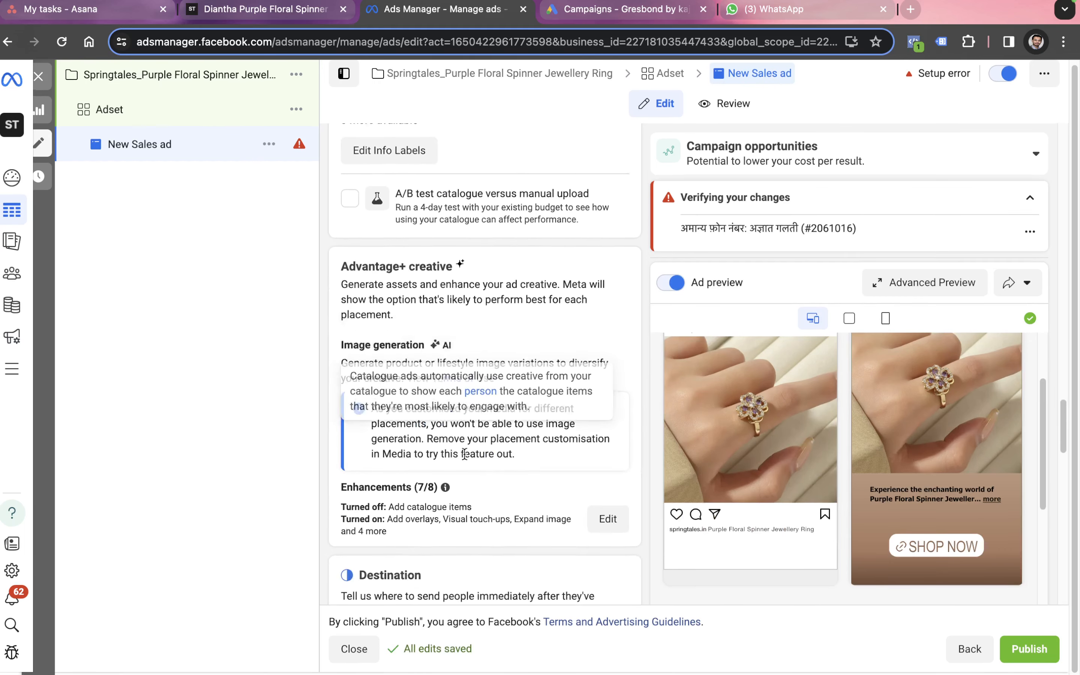
click(476, 435)
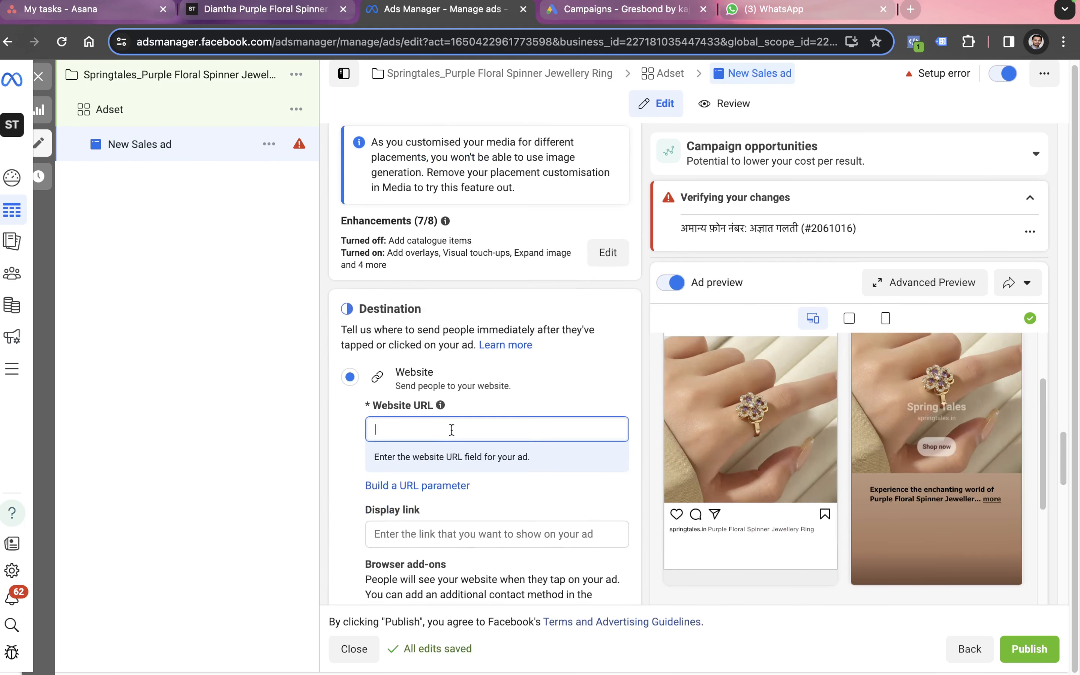
click(291, 14)
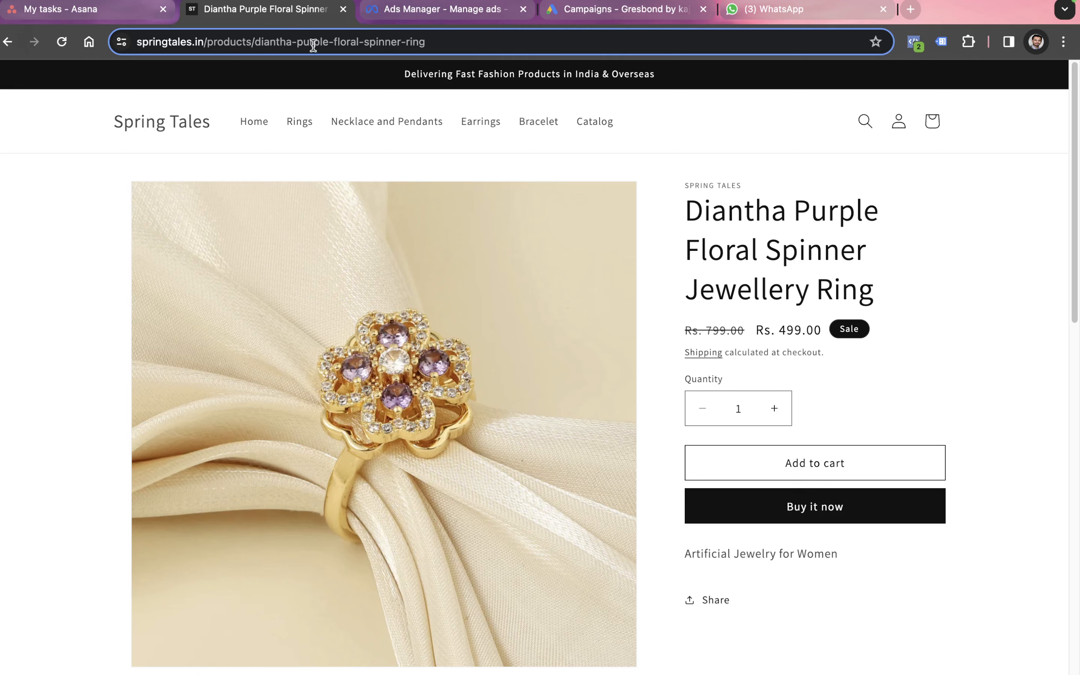
click(188, 126)
scroll(524, 491, down, 15)
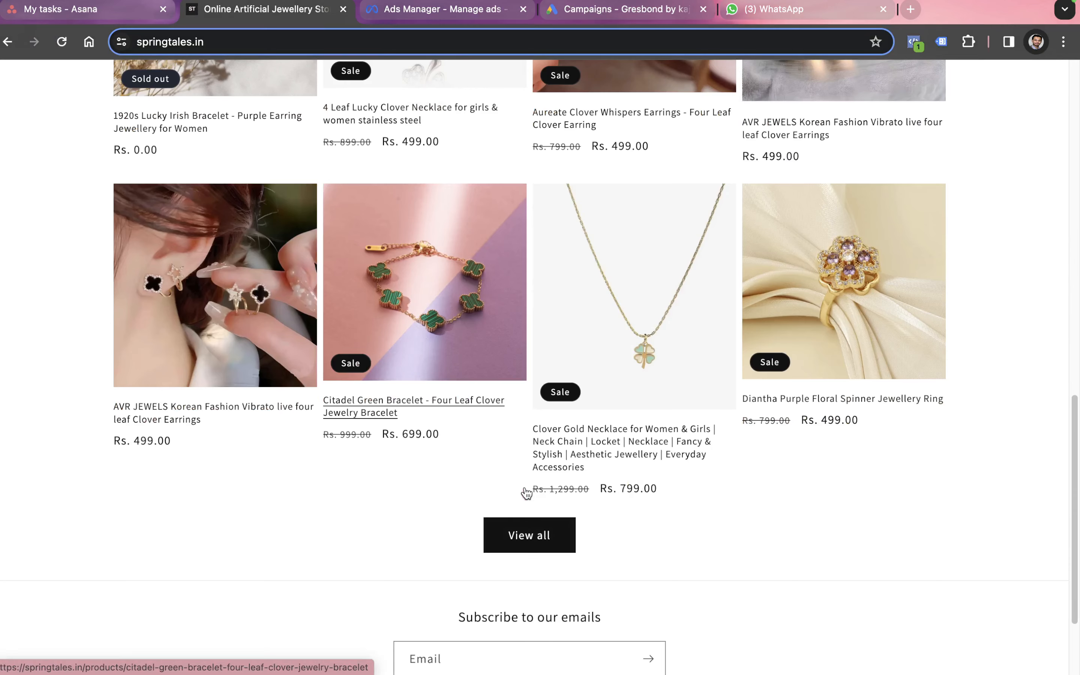
click(842, 398)
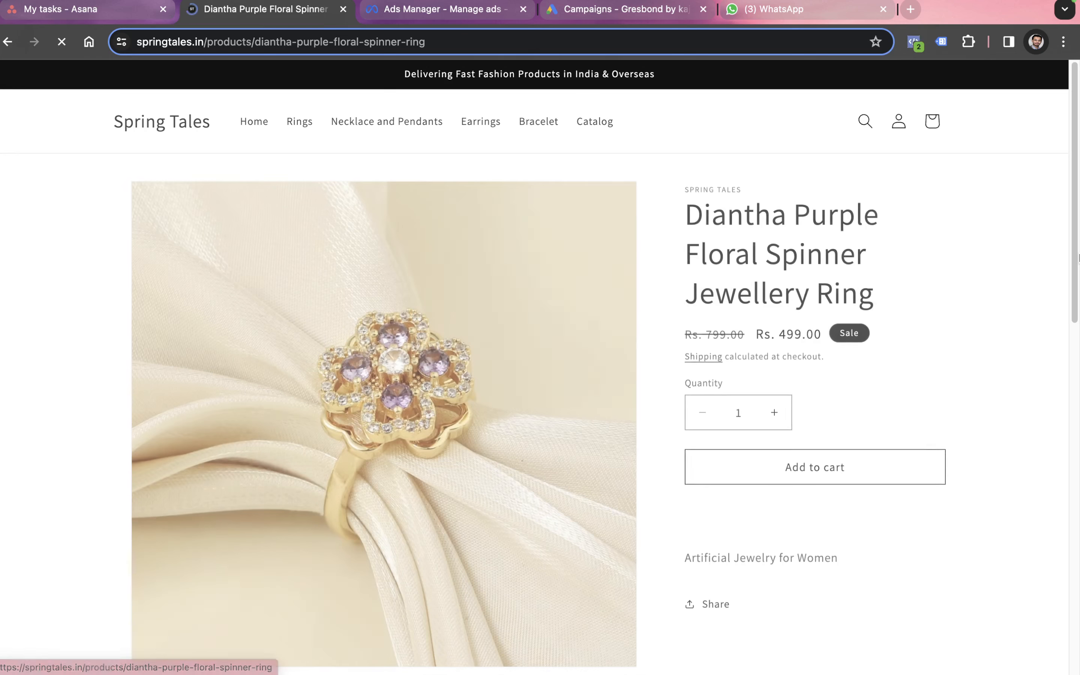
click(391, 45)
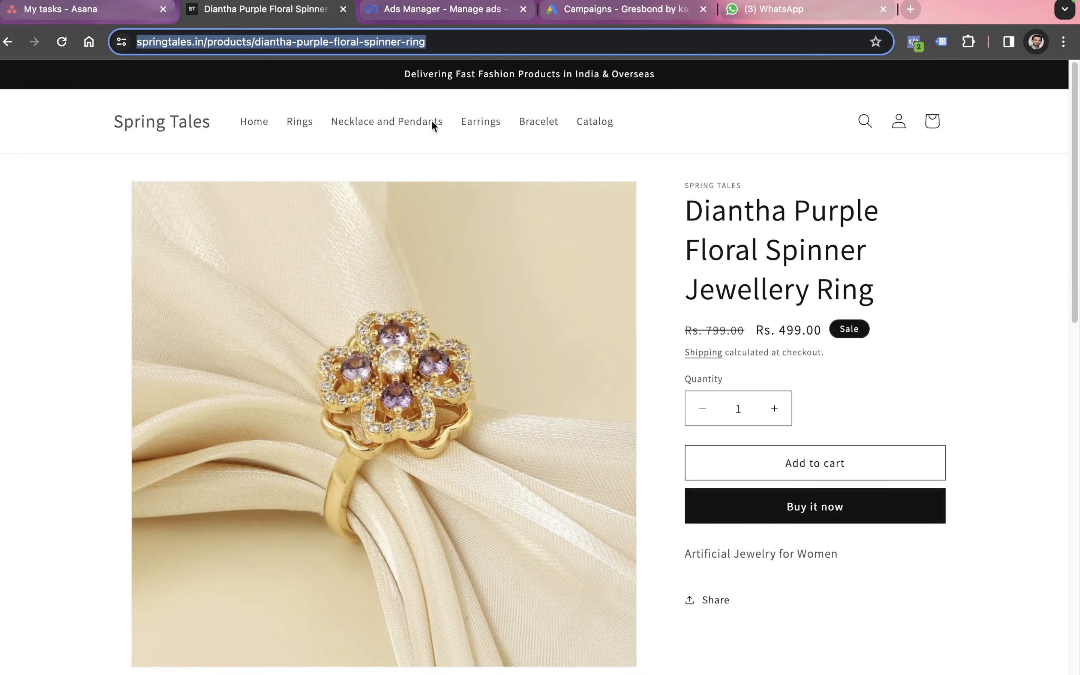
scroll(487, 371, down, 3)
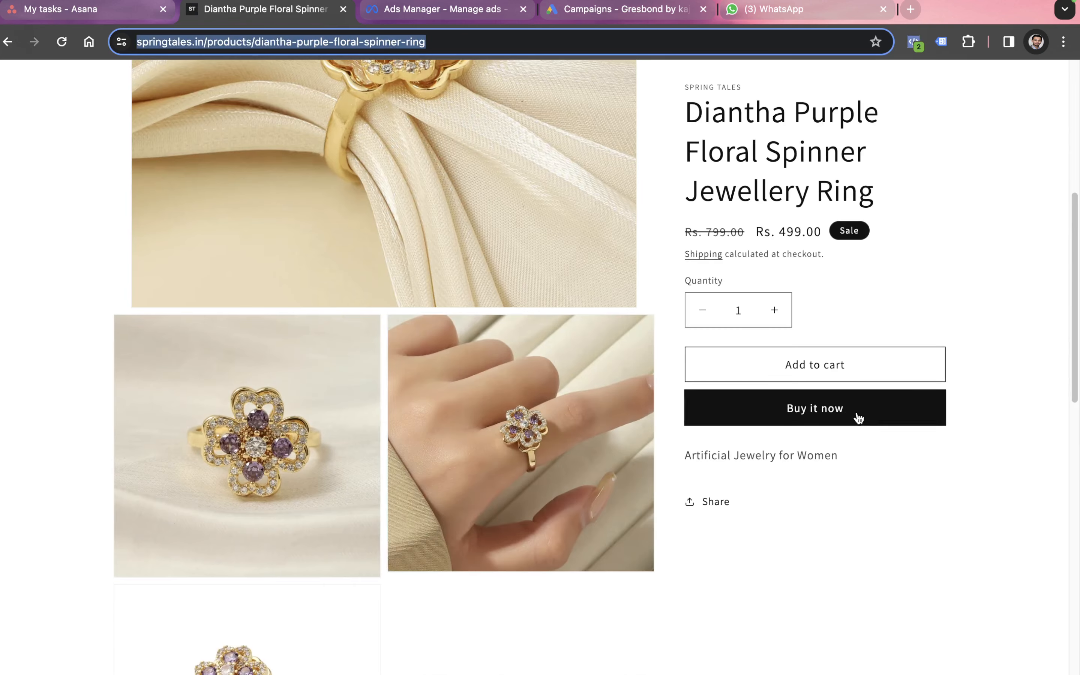
scroll(831, 419, up, 3)
key(ctrl+c)
click(429, 11)
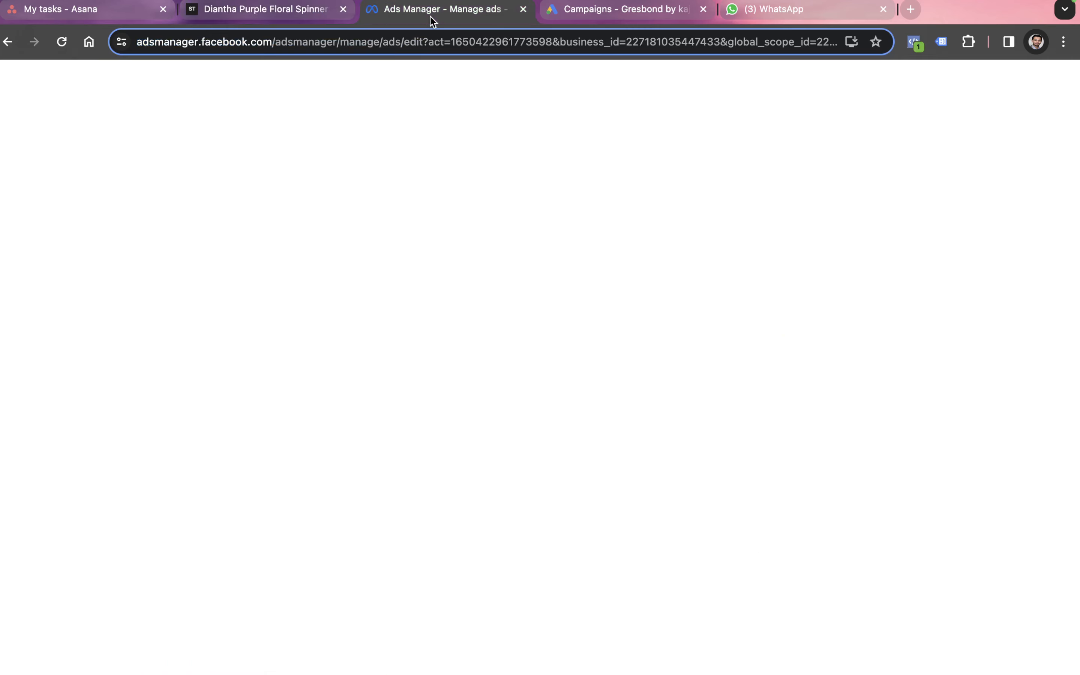
click(491, 429)
key(ctrl+v)
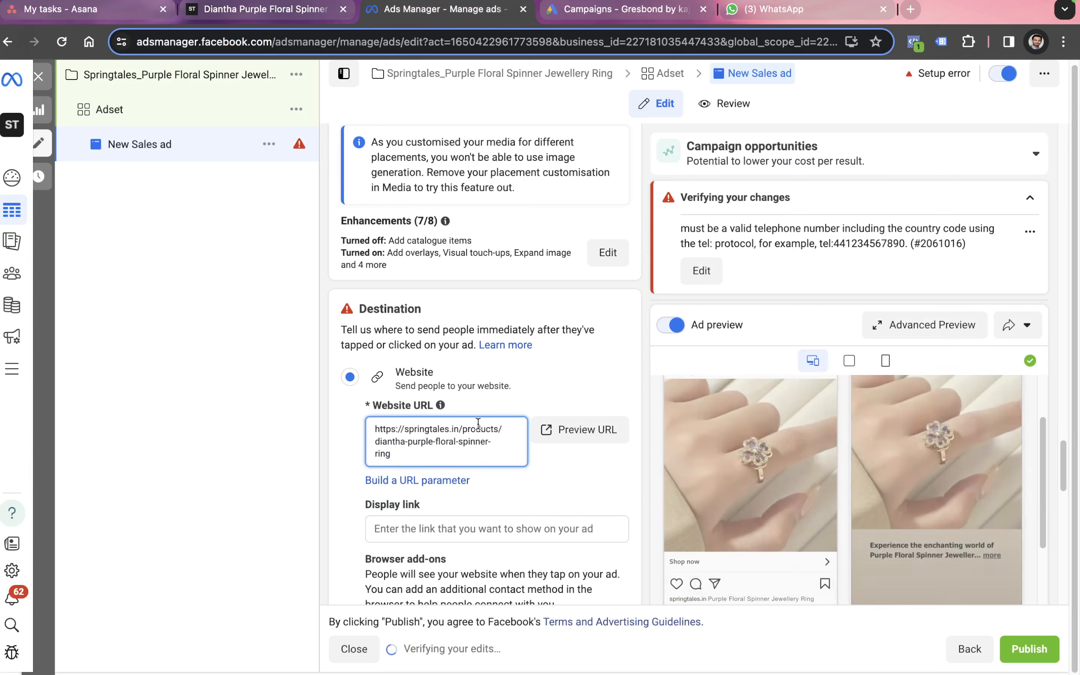
click(580, 400)
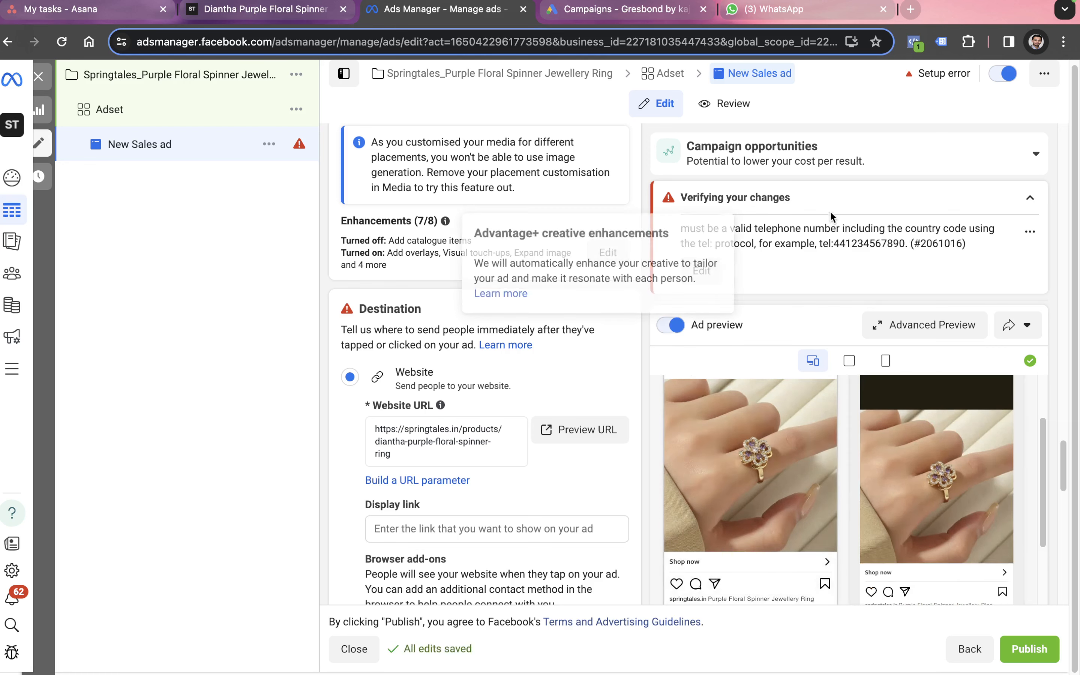
- Set the website destination's browser add-on to None instead of a call button
scroll(529, 415, down, 6)
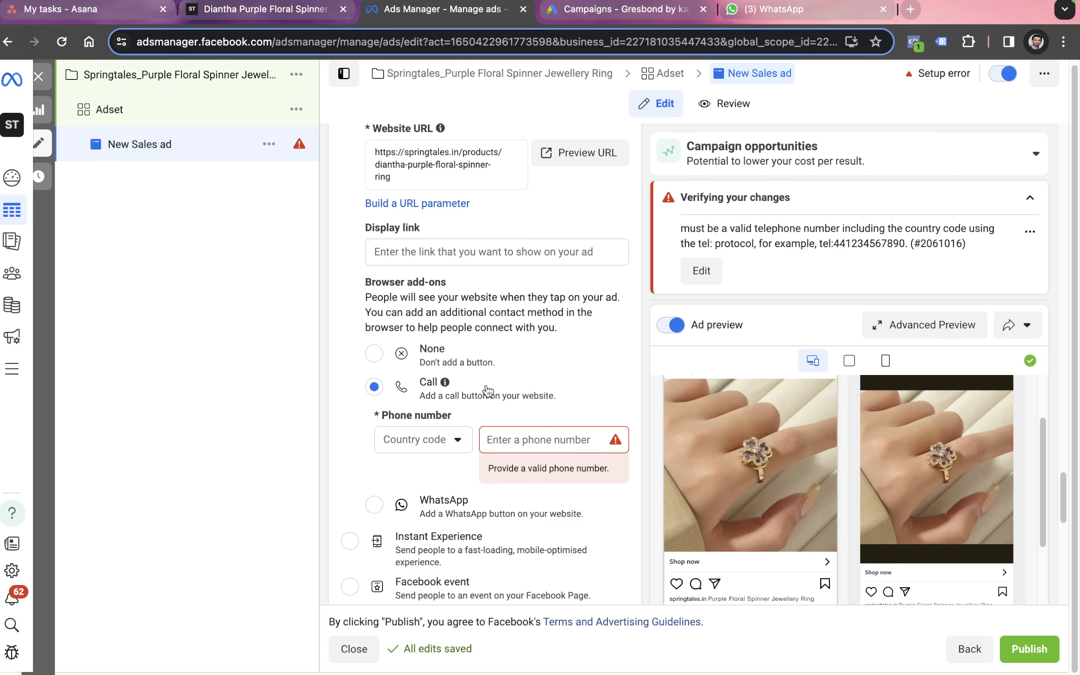
click(457, 370)
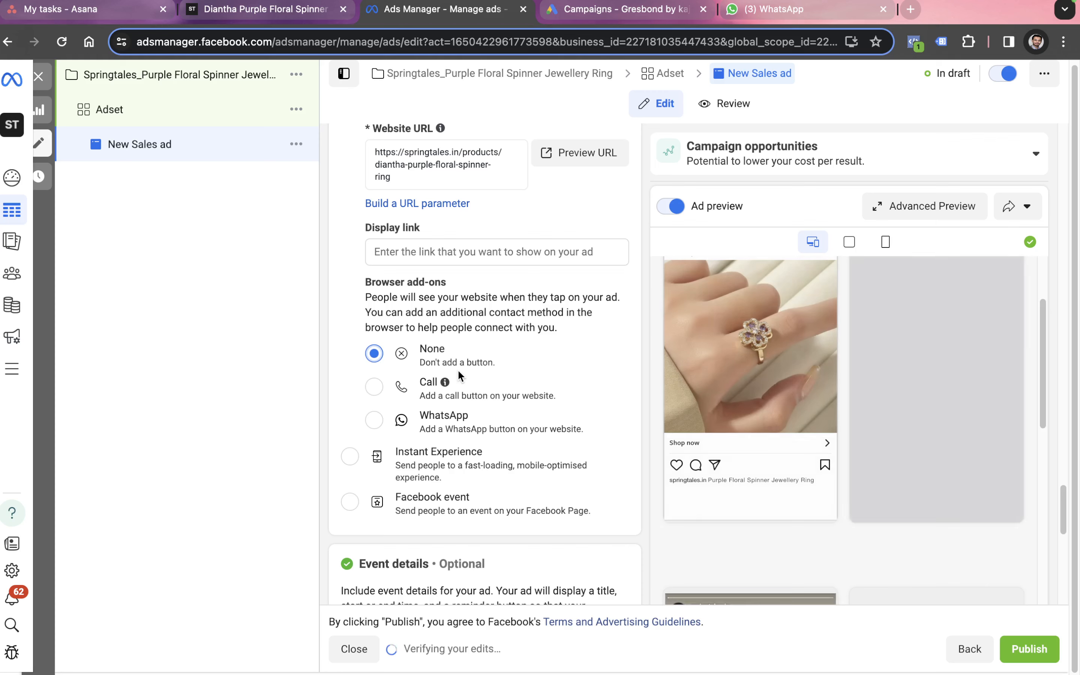
scroll(458, 373, up, 3)
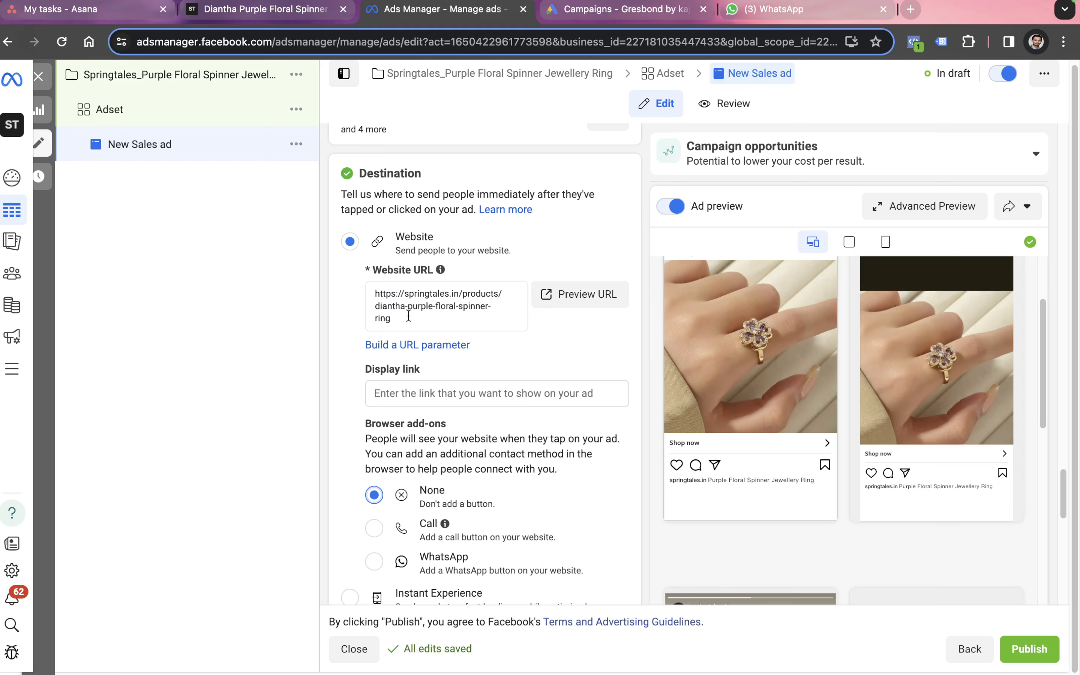
- Publish the campaign with its ad set and ad, and dismiss the account spending limit notice
scroll(409, 315, down, 10)
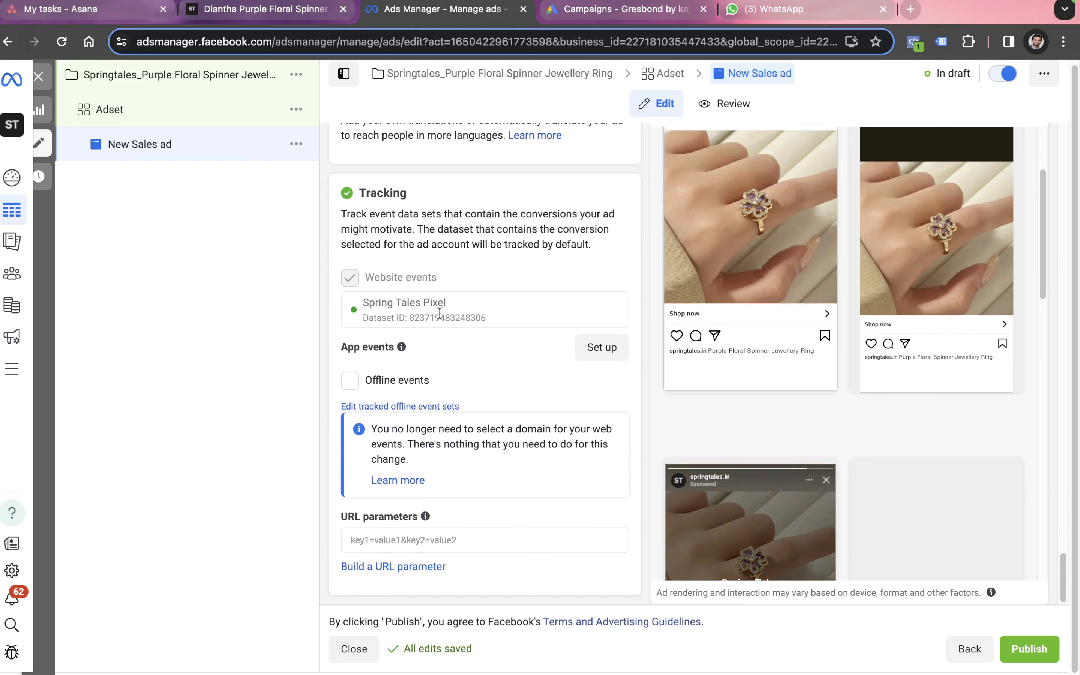
click(1015, 656)
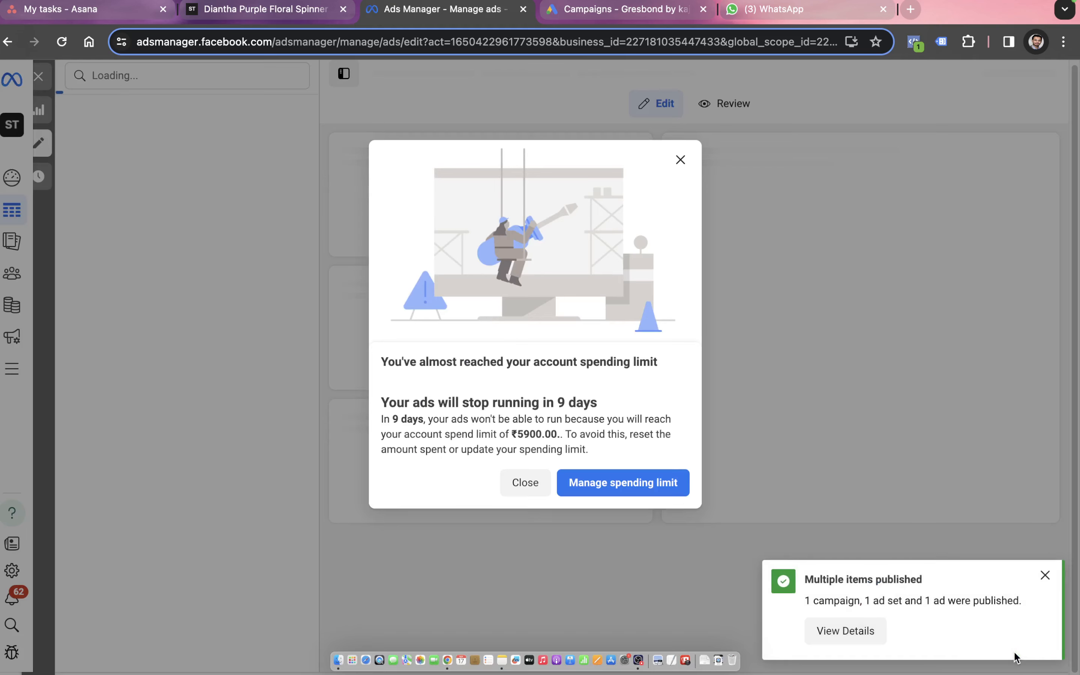
click(679, 161)
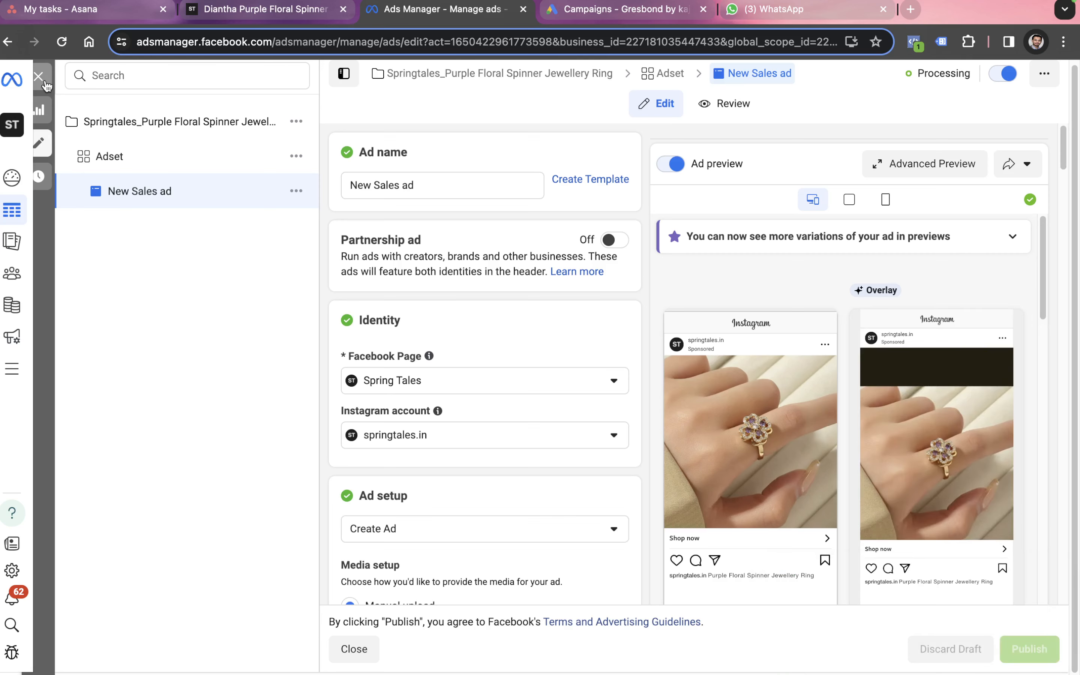
- Switch to the Meta training course spreadsheet and enter "Create a Creative" as Exercise 1 of the Conversion row (D19)
key(ctrl+Left)
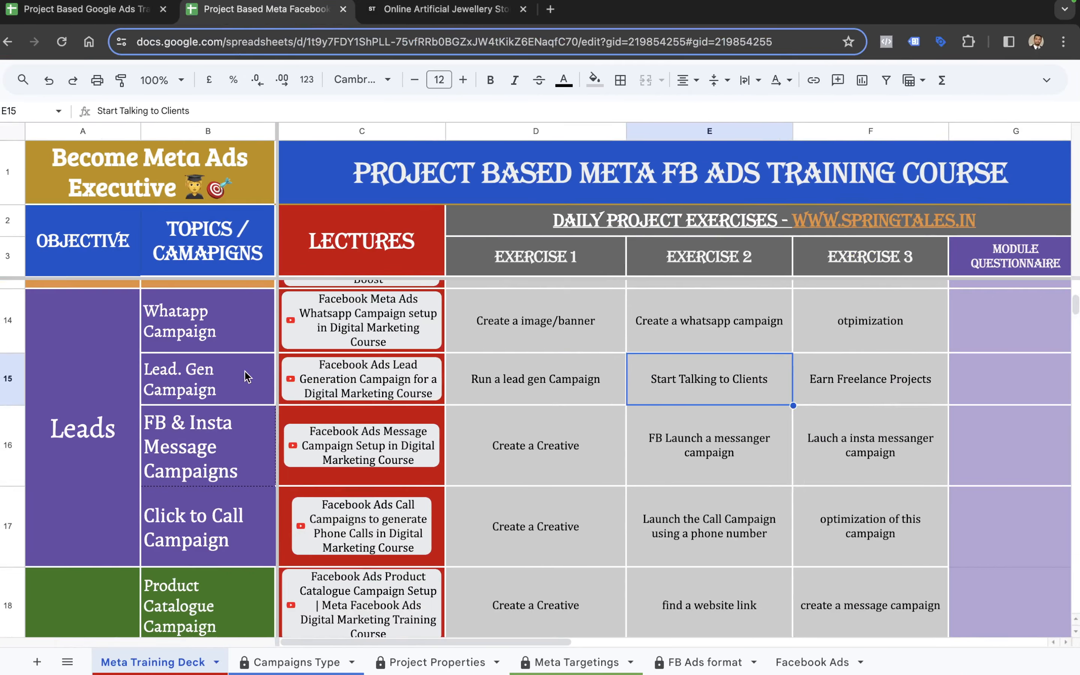
scroll(247, 377, down, 5)
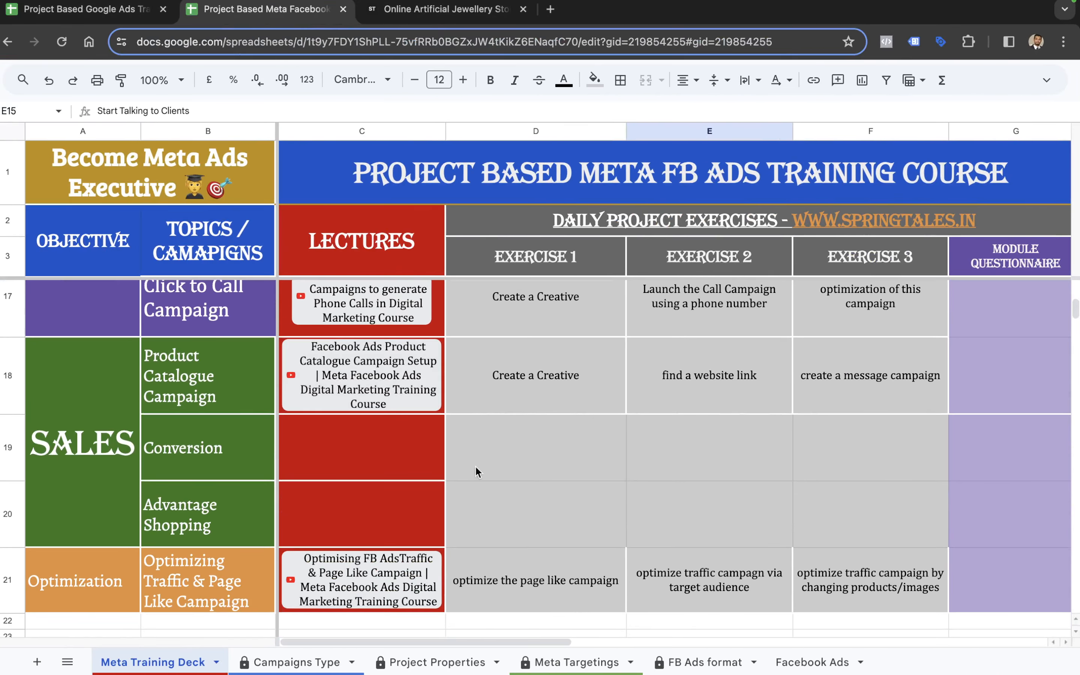
click(486, 470)
text(Cr)
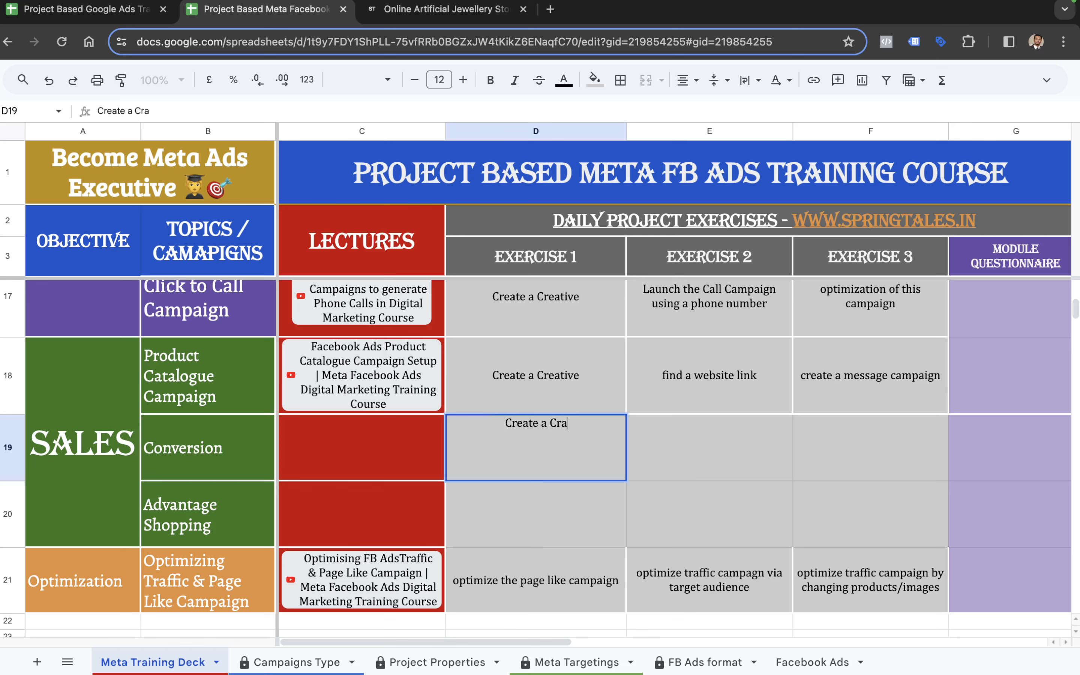
text(eate a Creative)
key(Tab)
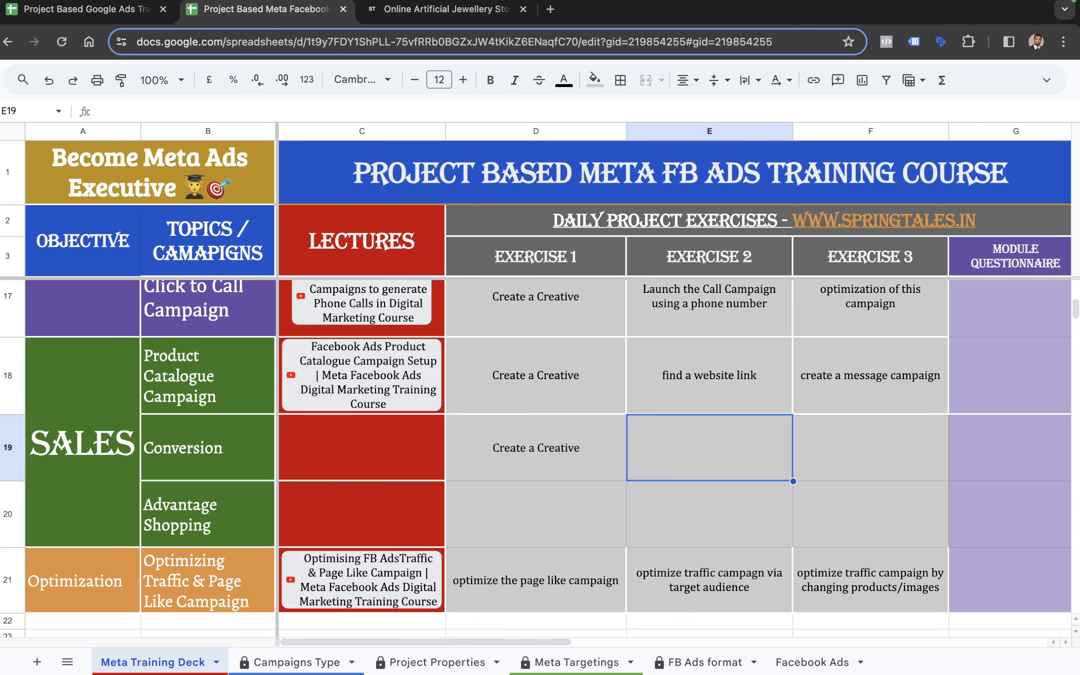